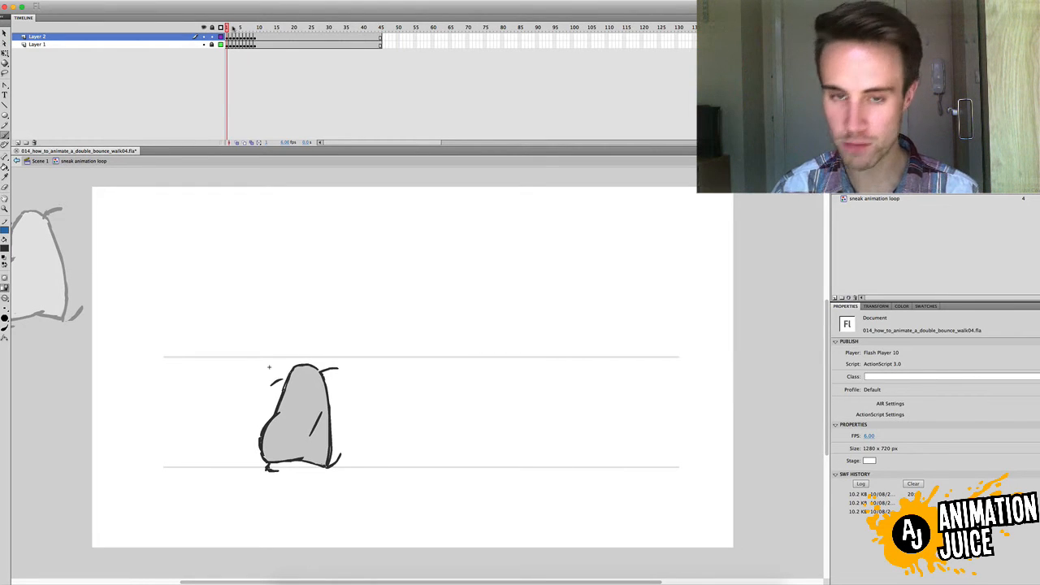
# Preview the double bounce walk as a test movie and close the preview.
pyautogui.press('super+Return')
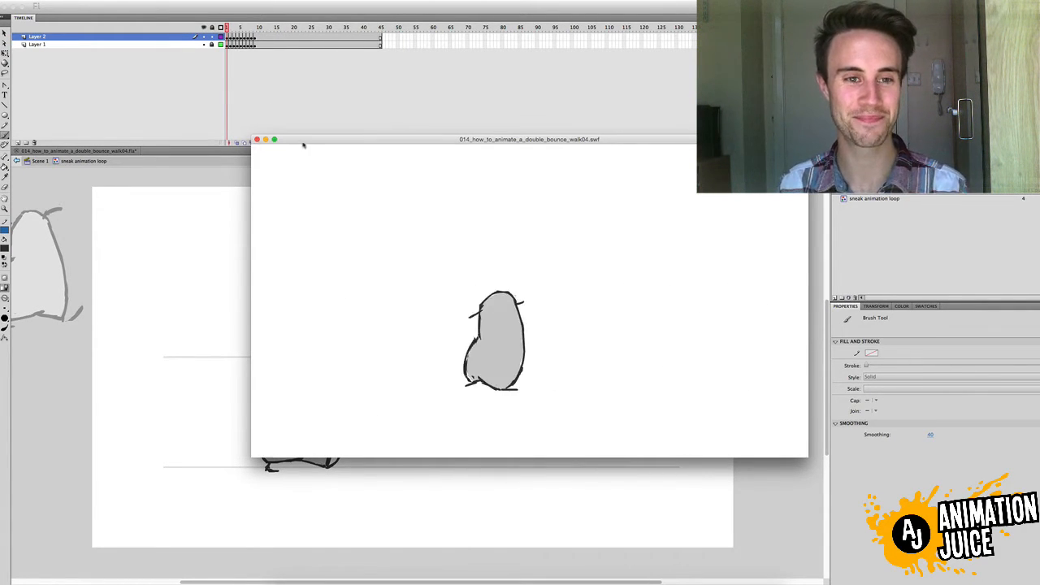
pyautogui.click(257, 140)
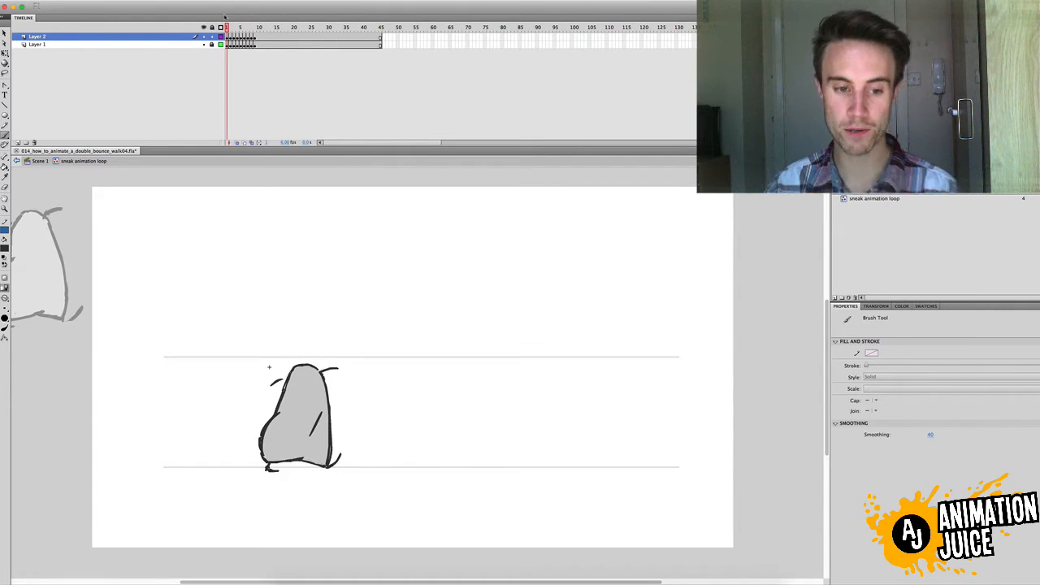
# Compare the character's poses on frames 1 and 2 by flipping back and forth between them.
pyautogui.press('.')
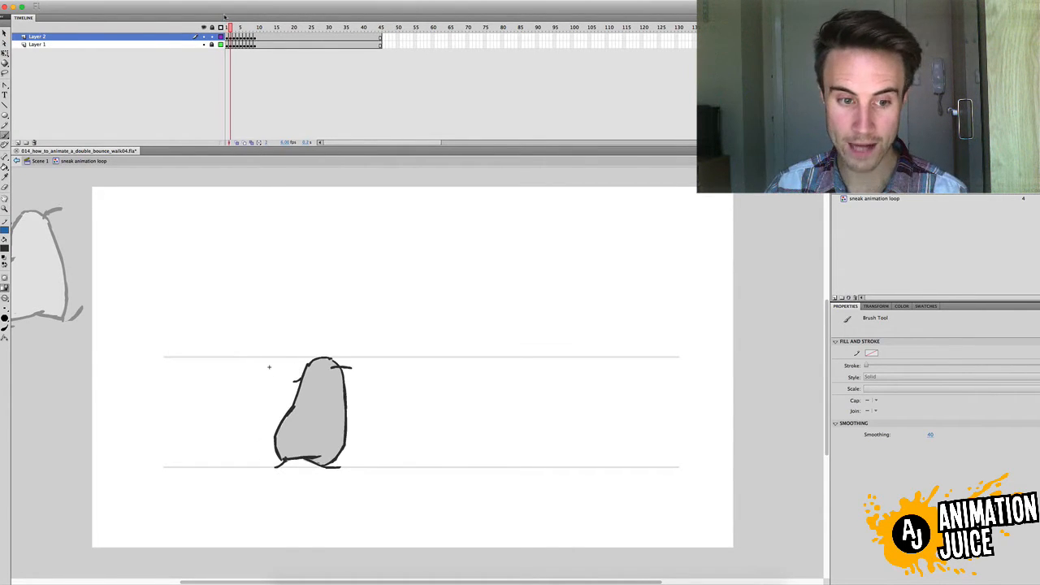
pyautogui.press(',')
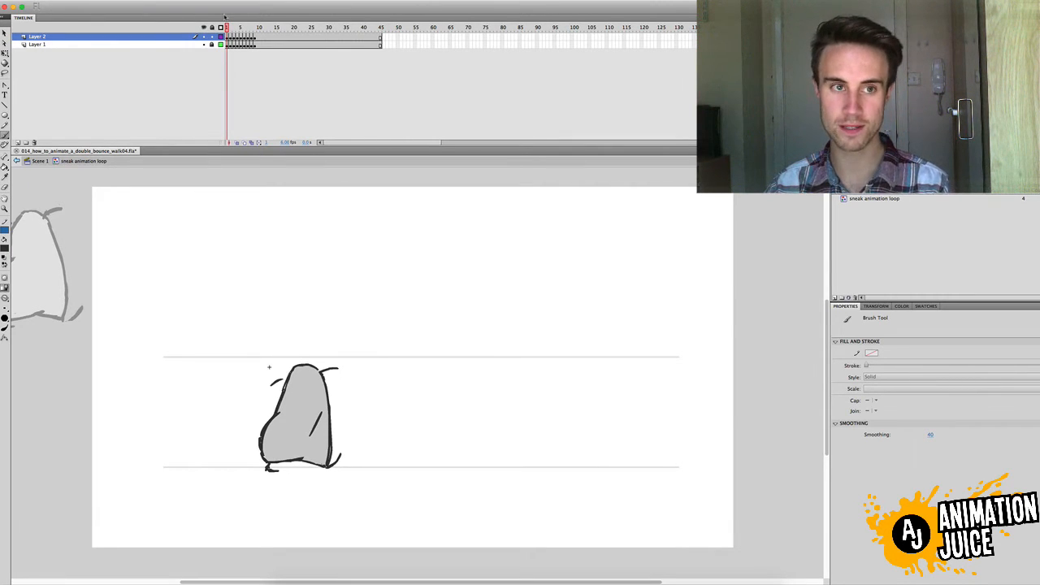
pyautogui.press('.')
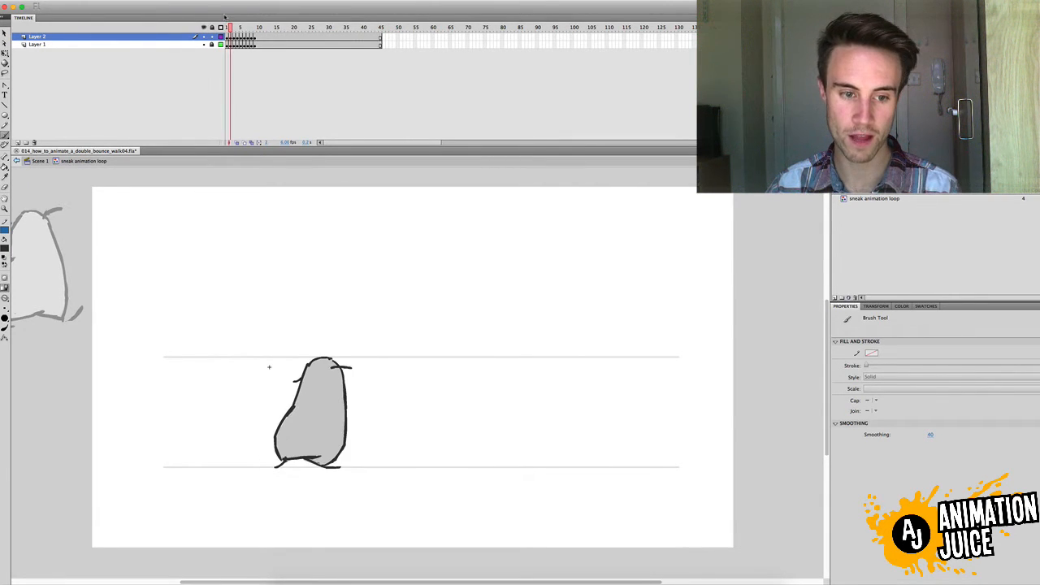
pyautogui.press(',')
pyautogui.press('.')
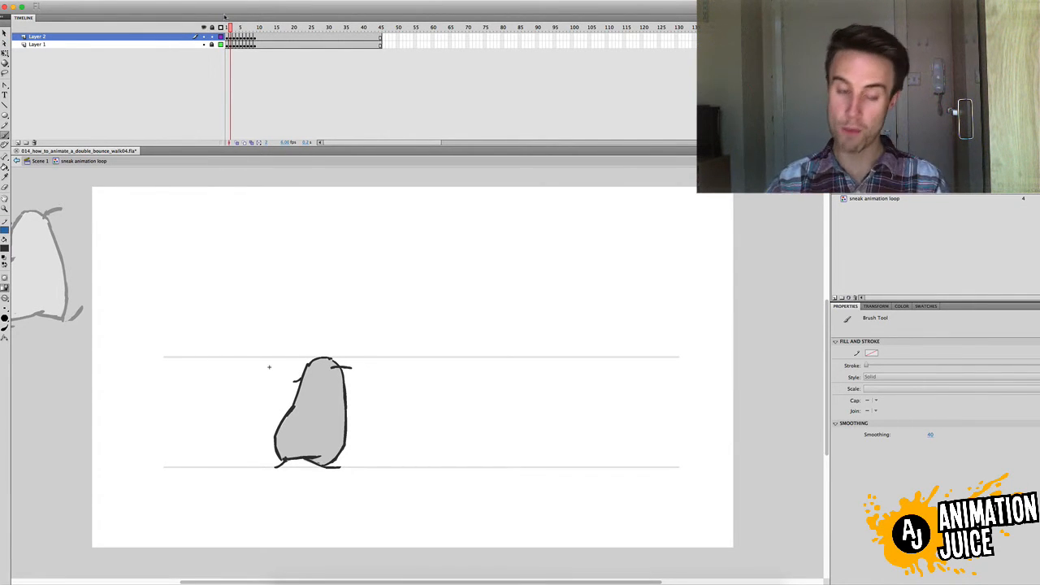
pyautogui.press(',')
pyautogui.press('.')
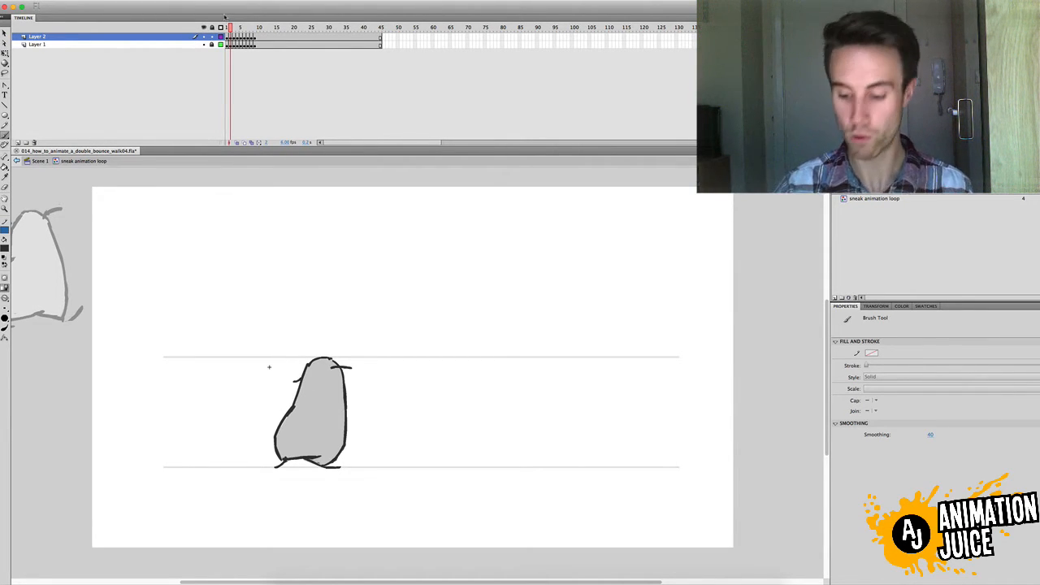
pyautogui.press(',')
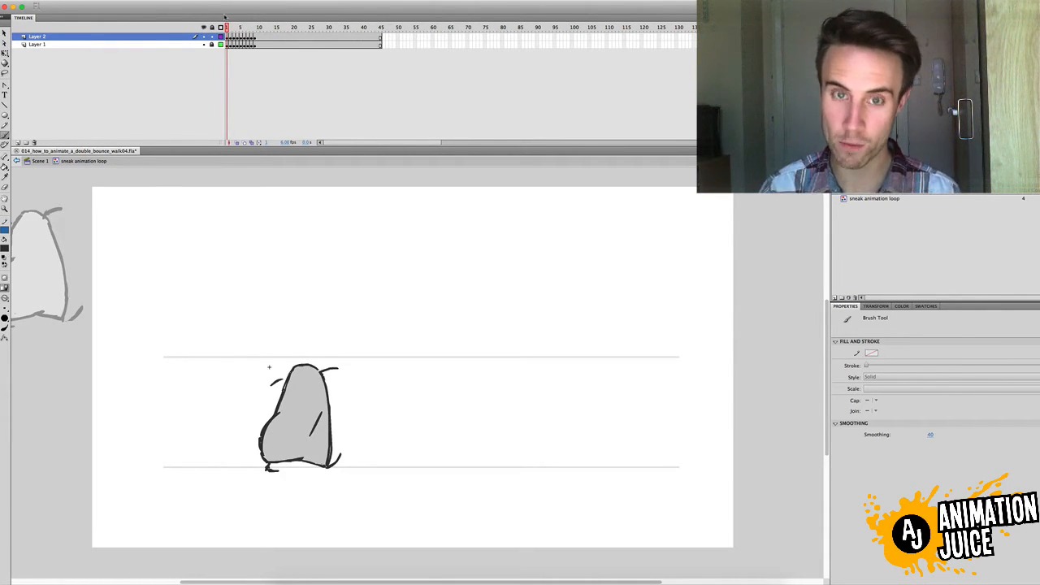
pyautogui.press('.')
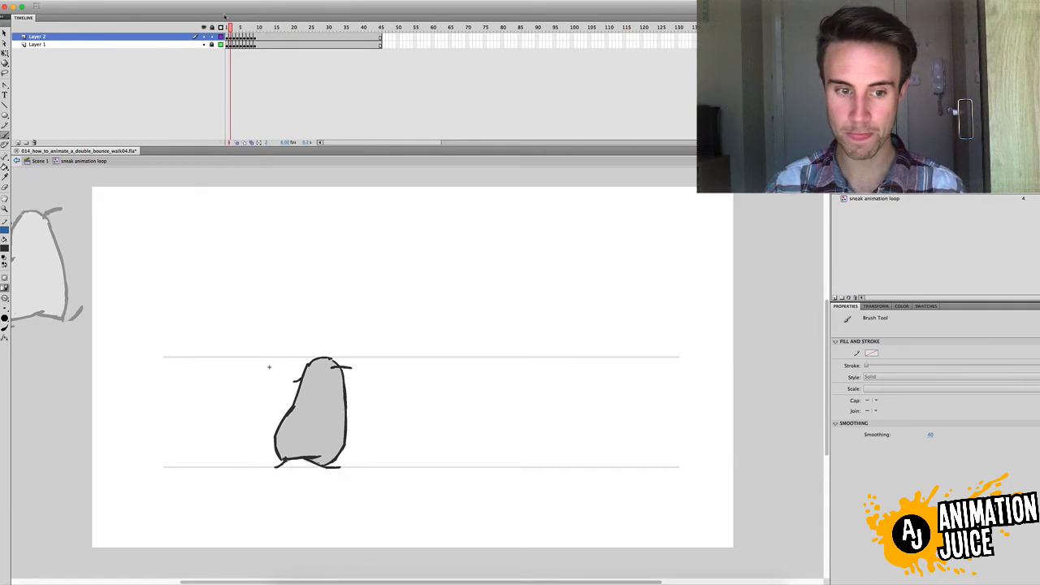
# Flip between frames 2 and 3 to compare the character's up and down poses.
pyautogui.press('.')
pyautogui.press('.')
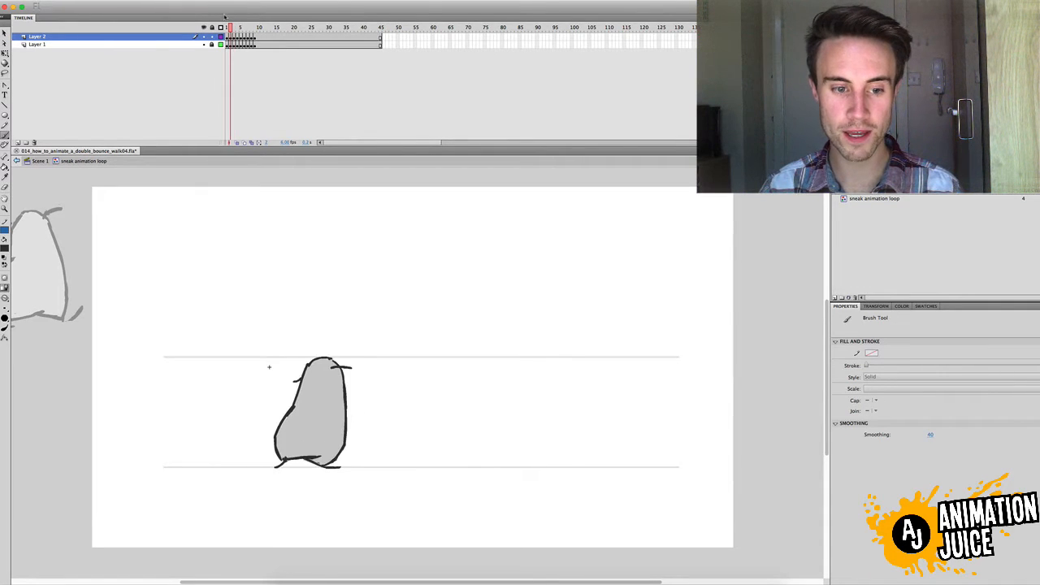
pyautogui.press(',')
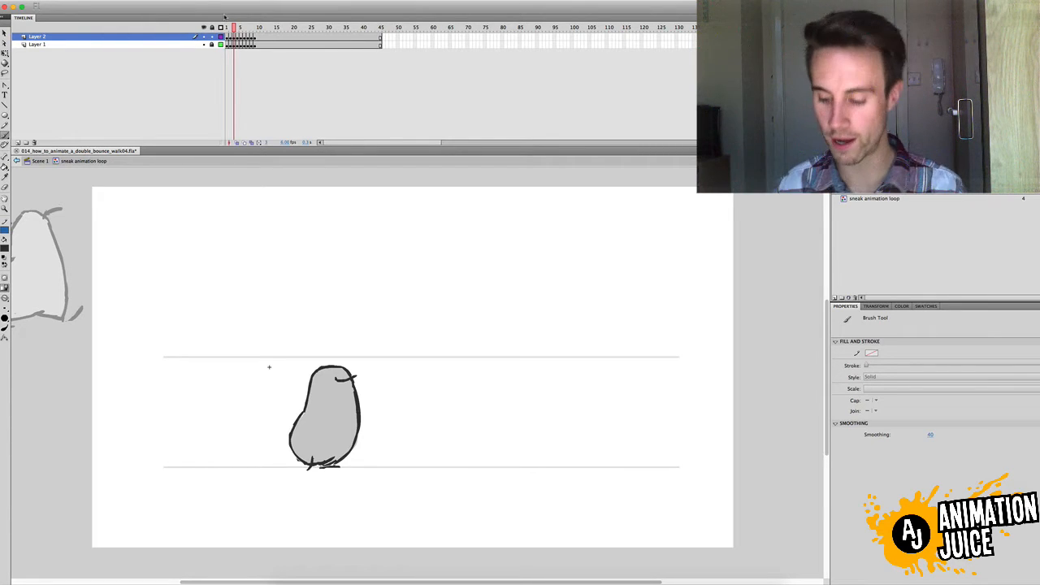
pyautogui.press(',')
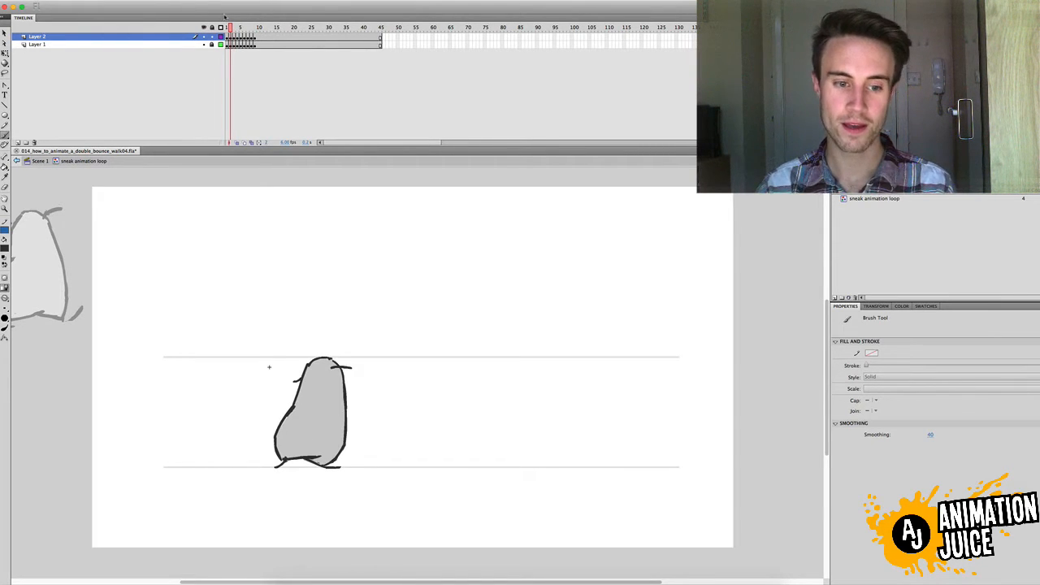
pyautogui.press('.')
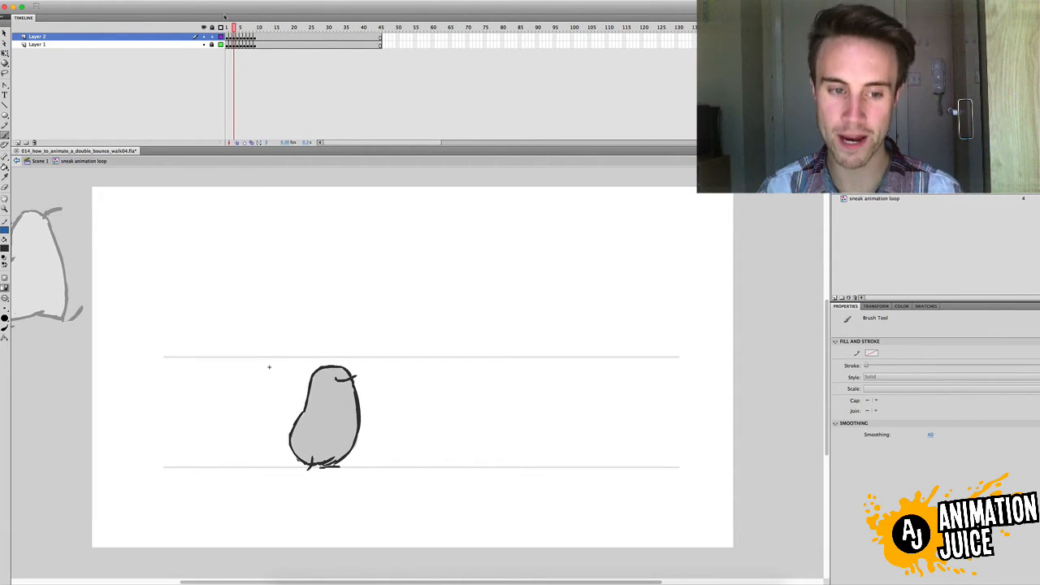
# Advance one frame at a time from frame 4 to frame 9 to examine the remaining walk poses.
pyautogui.press('.')
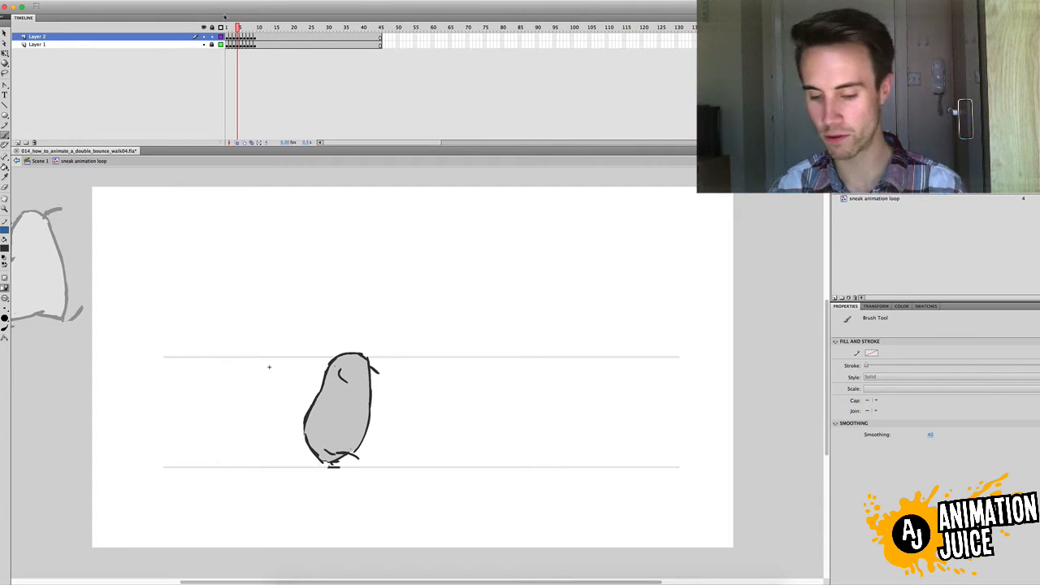
pyautogui.press('.')
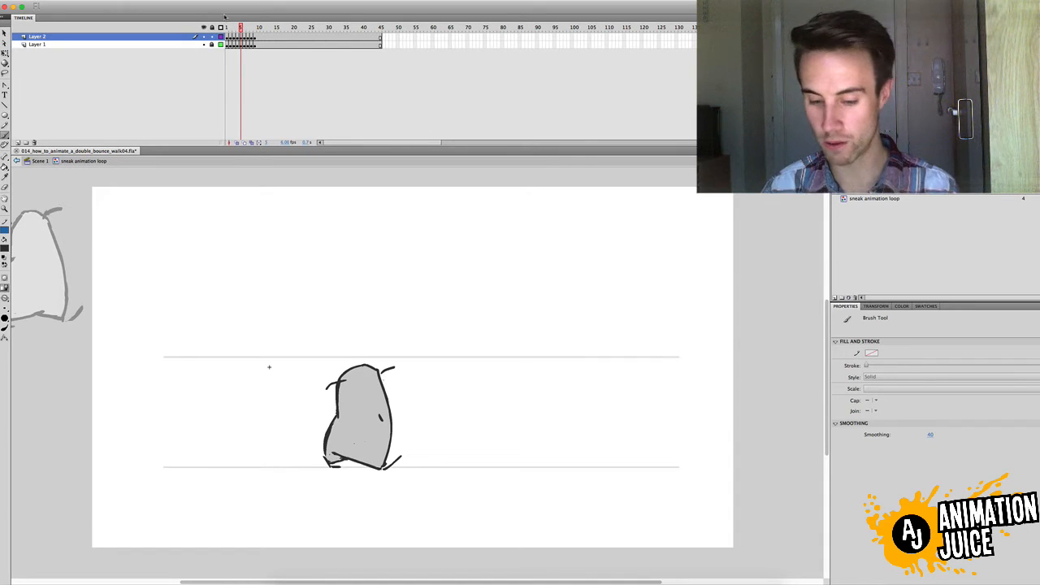
pyautogui.press('.')
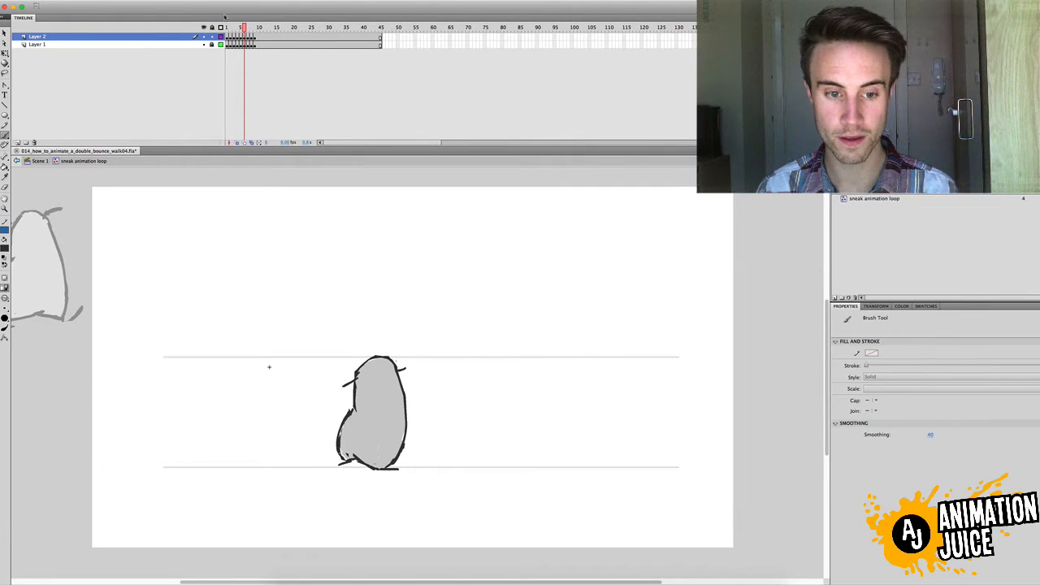
pyautogui.press('.')
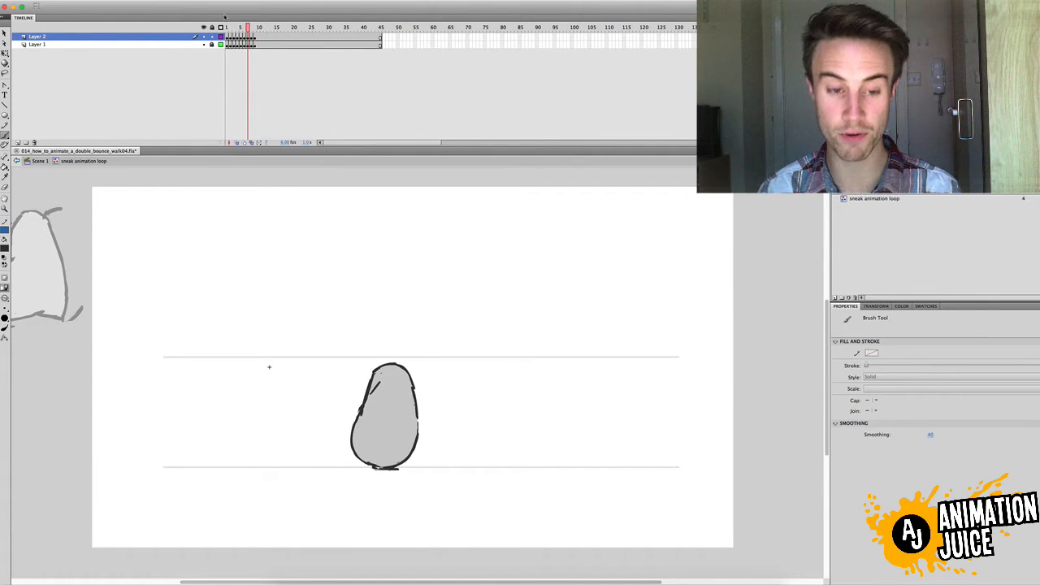
pyautogui.press('.')
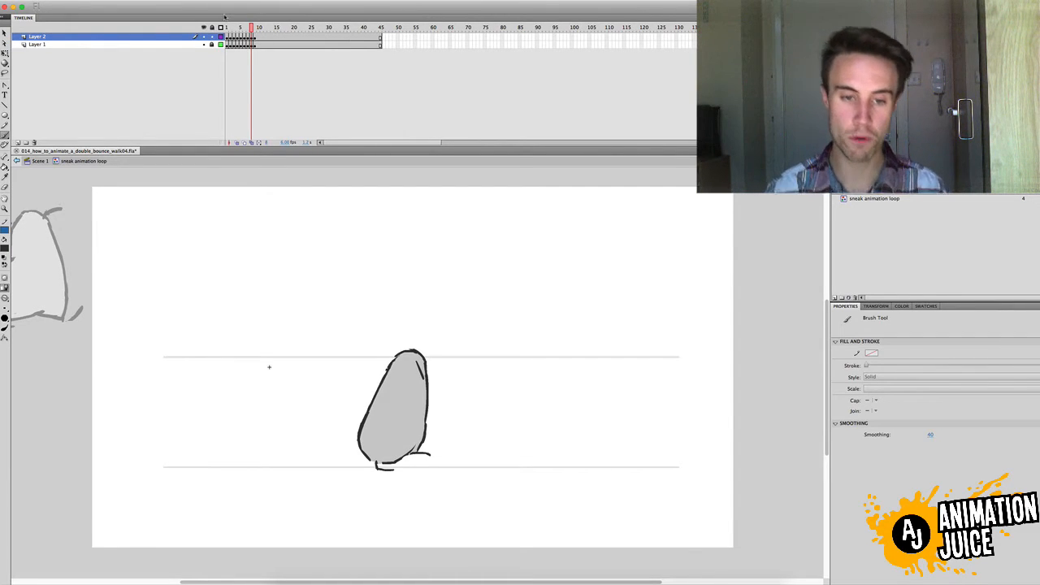
pyautogui.press('.')
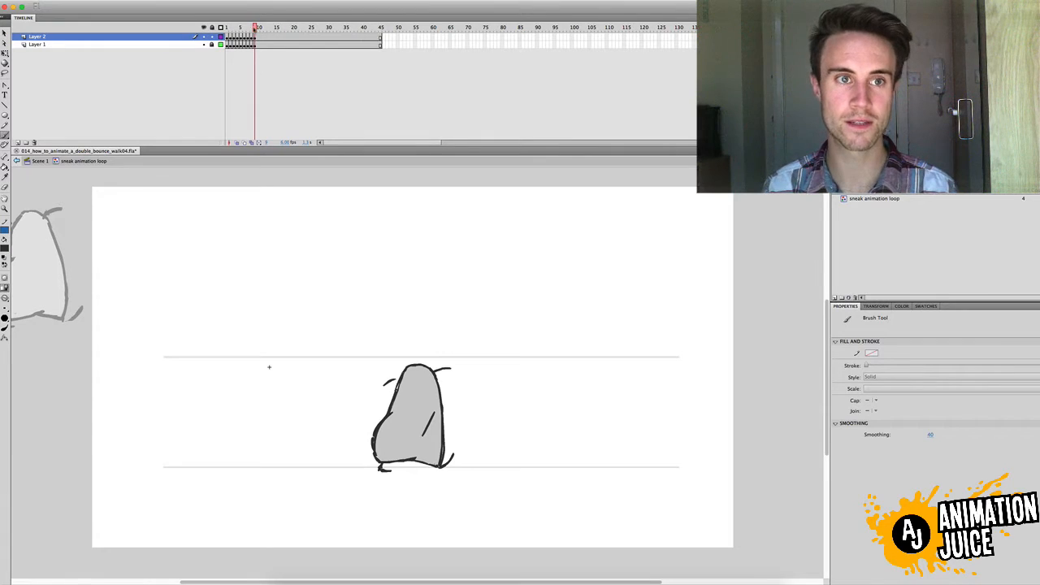
# Compare the character's pose on frame 1 with the one on frame 9, ending on frame 1.
pyautogui.click(228, 30)
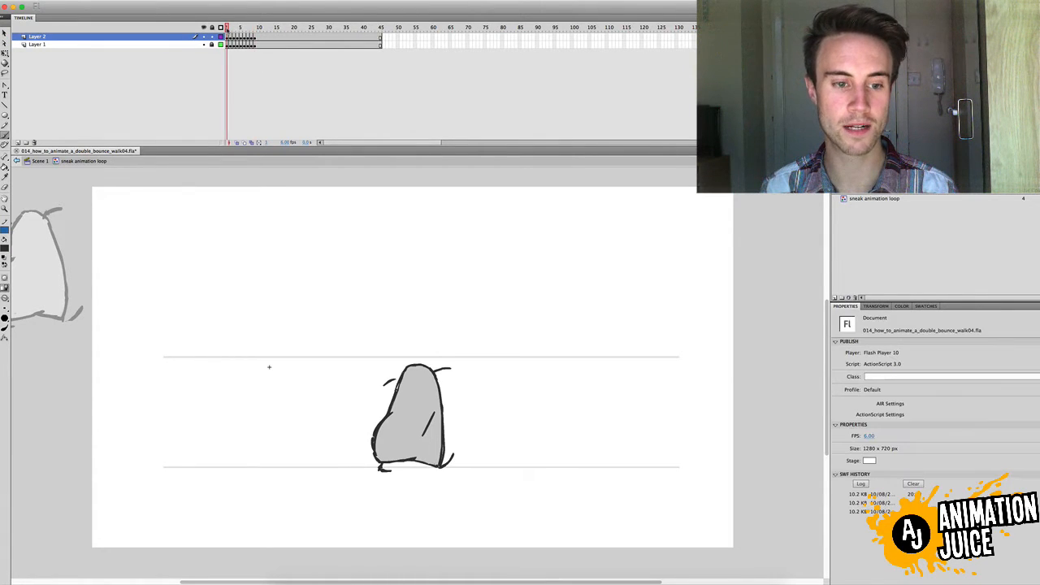
pyautogui.click(256, 31)
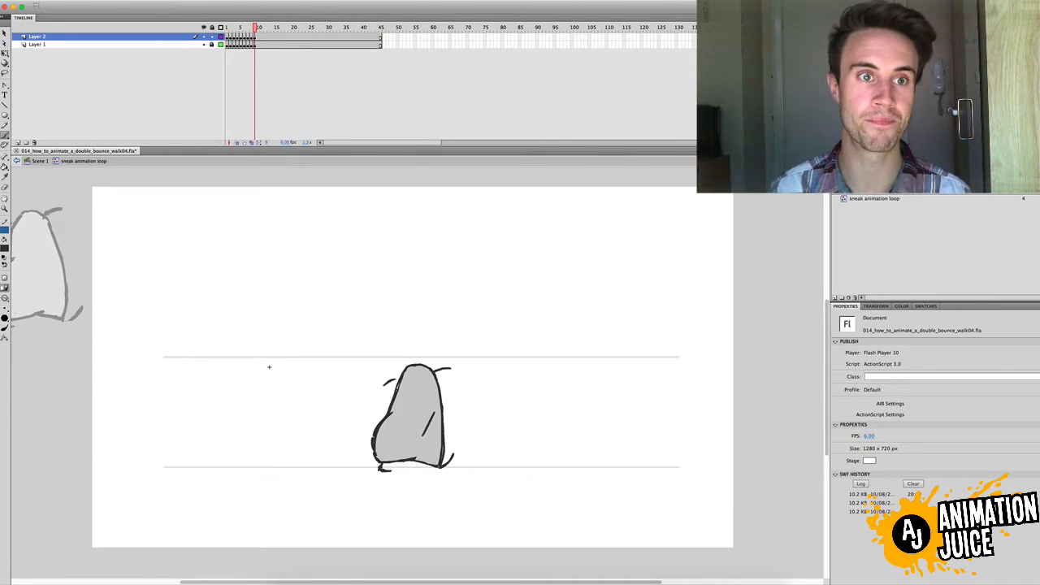
pyautogui.click(228, 31)
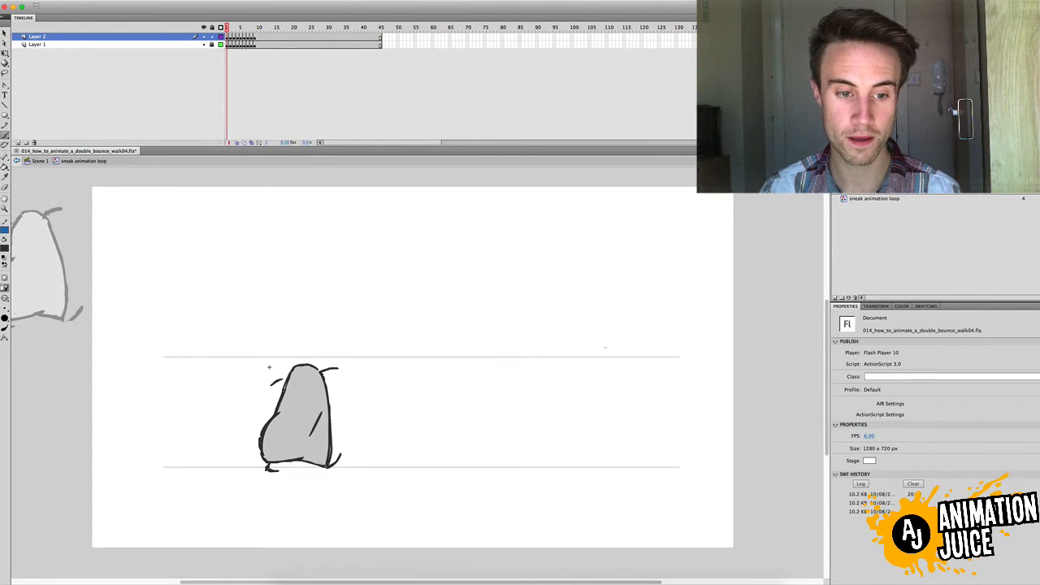
# Examine the poses of the first step on frames 2 to 4 and return to frame 1.
pyautogui.press('.')
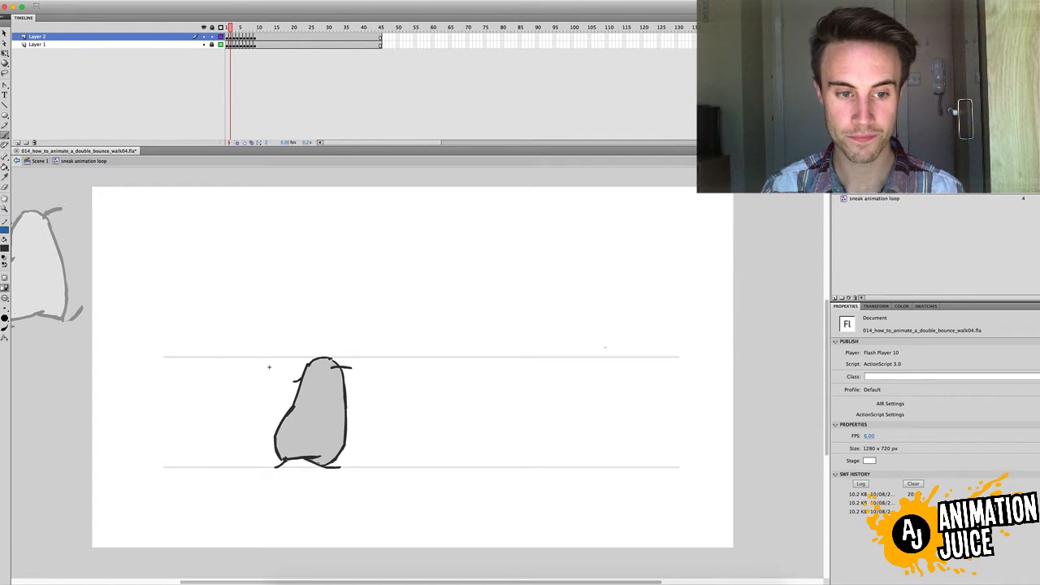
pyautogui.press('.')
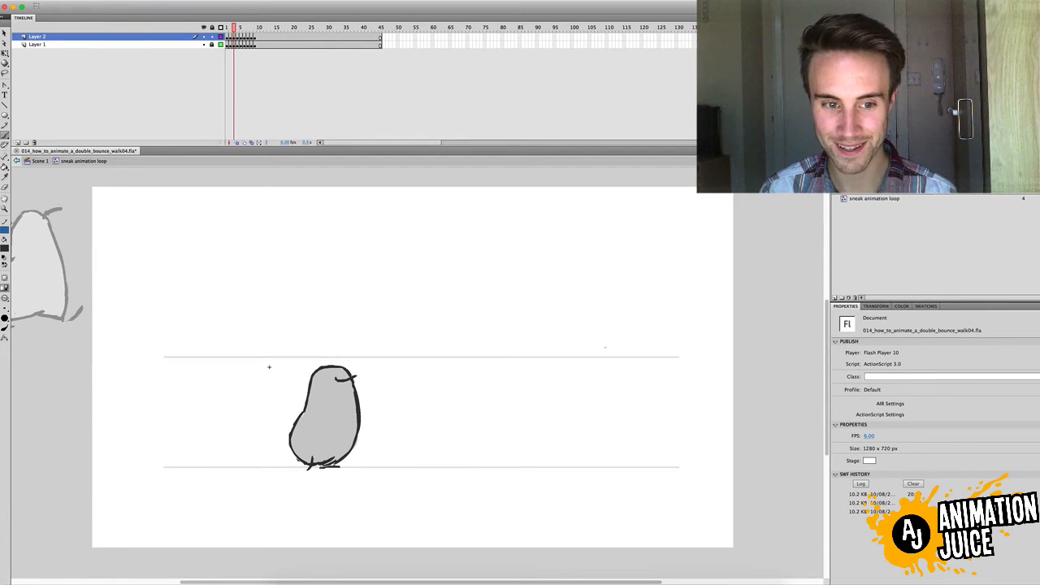
pyautogui.press('.')
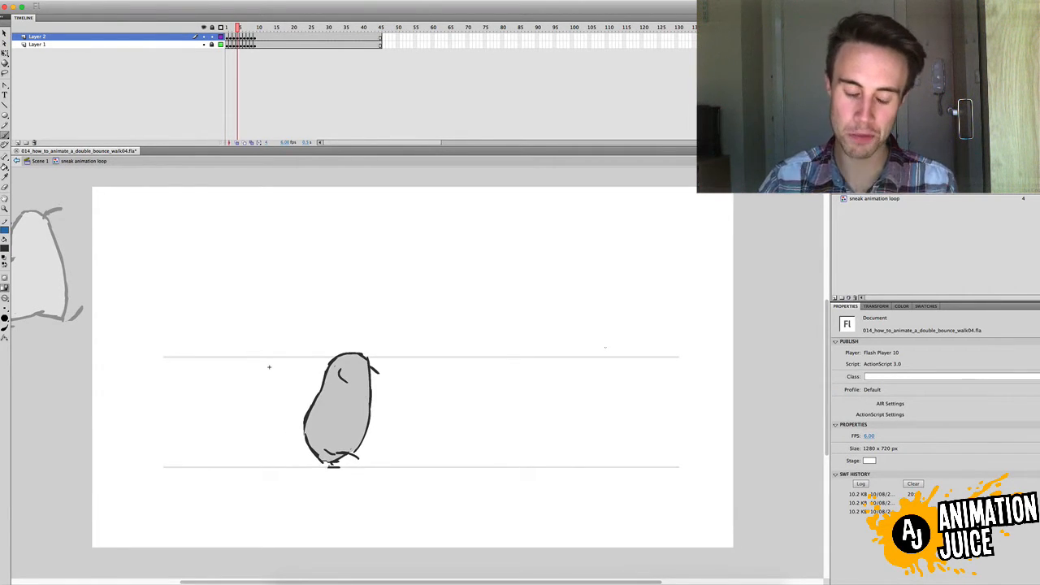
pyautogui.press('b')
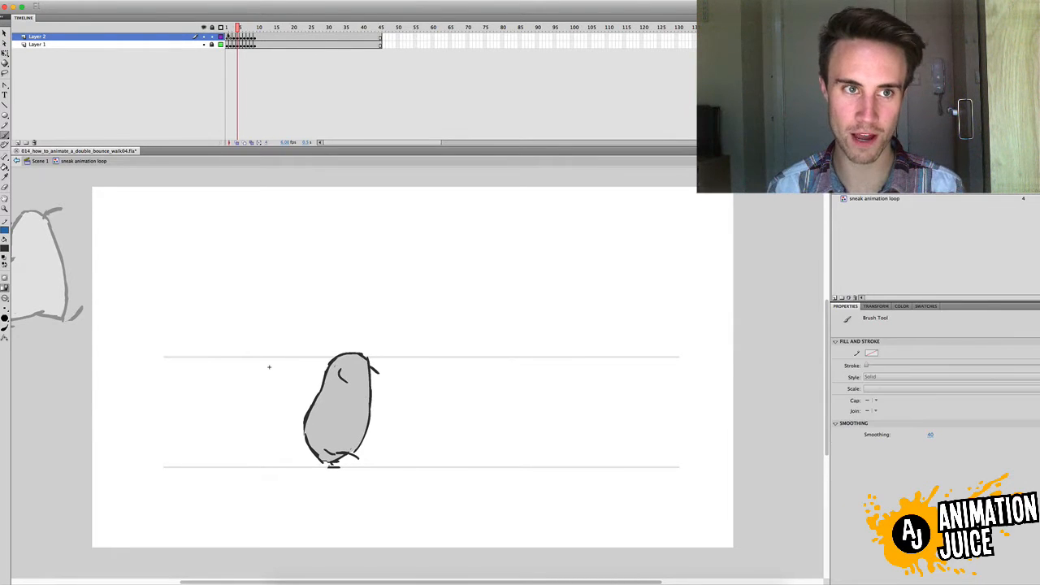
pyautogui.press(',')
pyautogui.press(',')
pyautogui.press(',')
pyautogui.press(',')
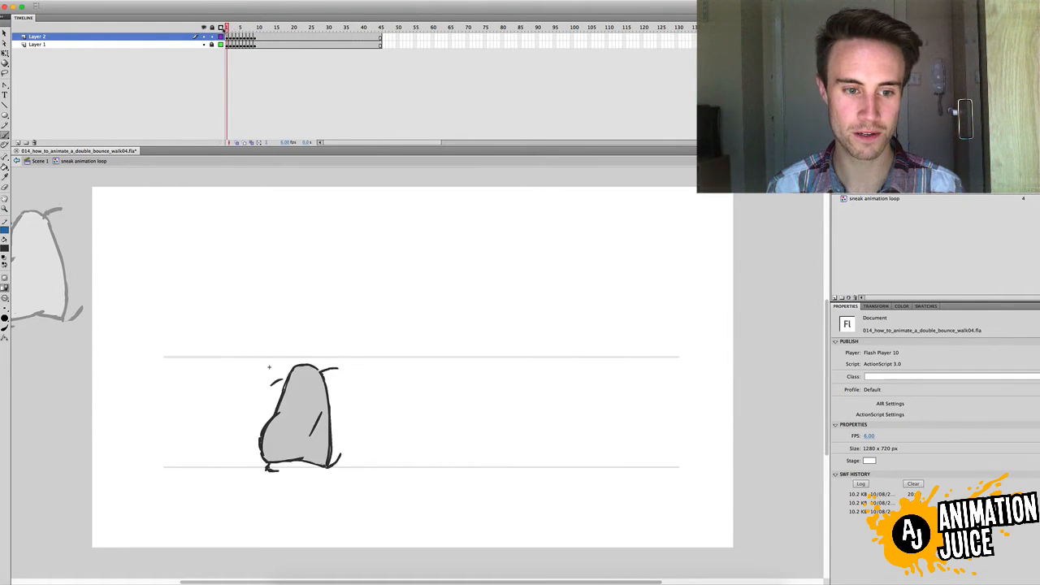
# Step through the whole walk cycle from frame 1 to frame 9, examining each pose.
pyautogui.press('.')
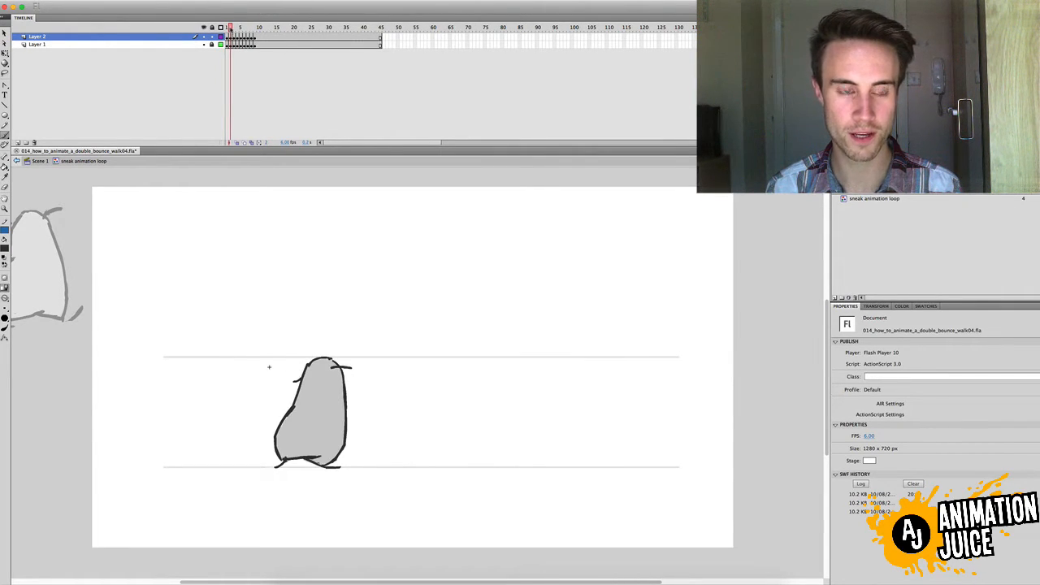
pyautogui.press('.')
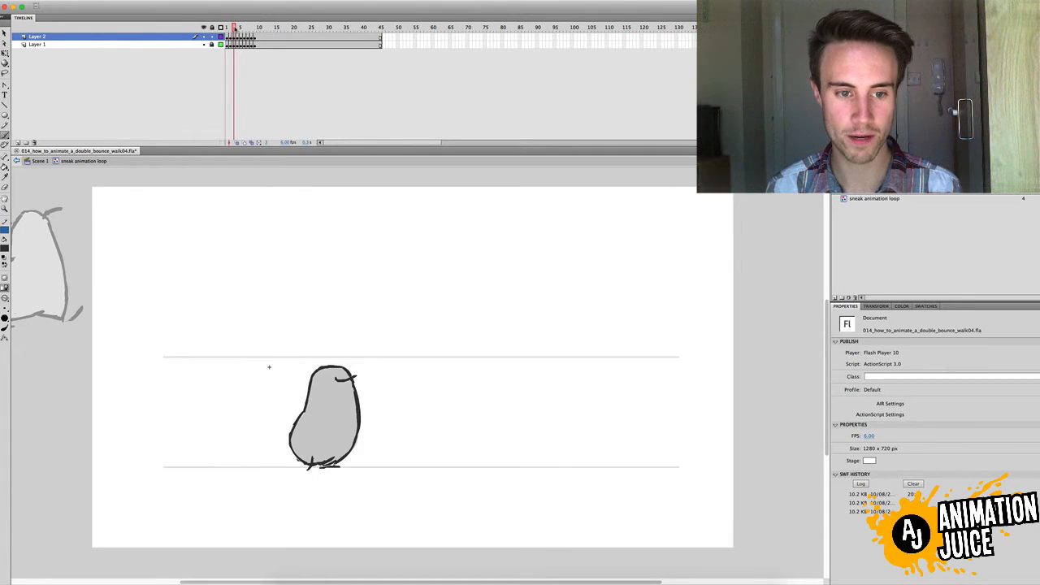
pyautogui.press('.')
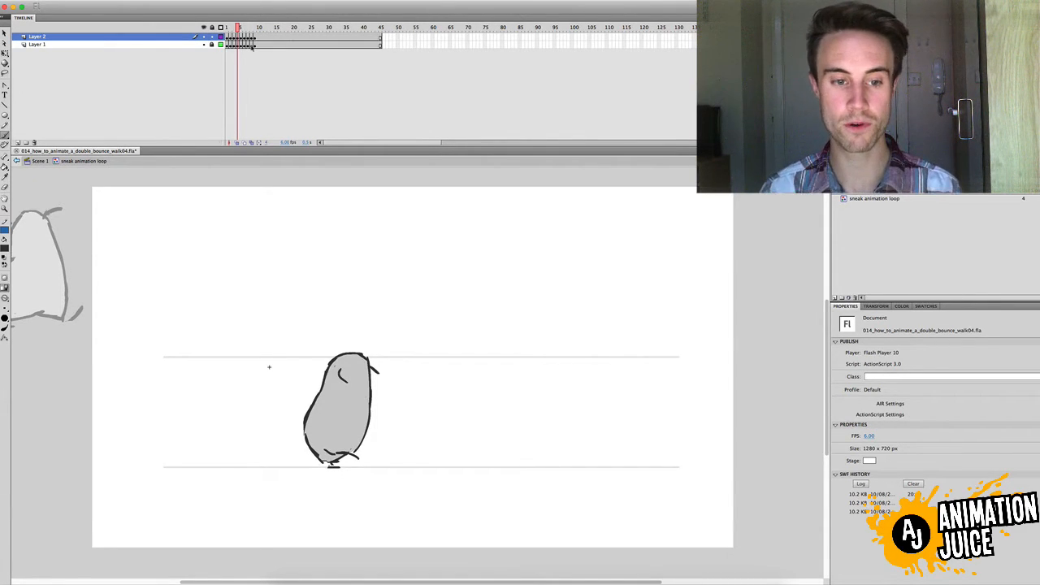
pyautogui.press('.')
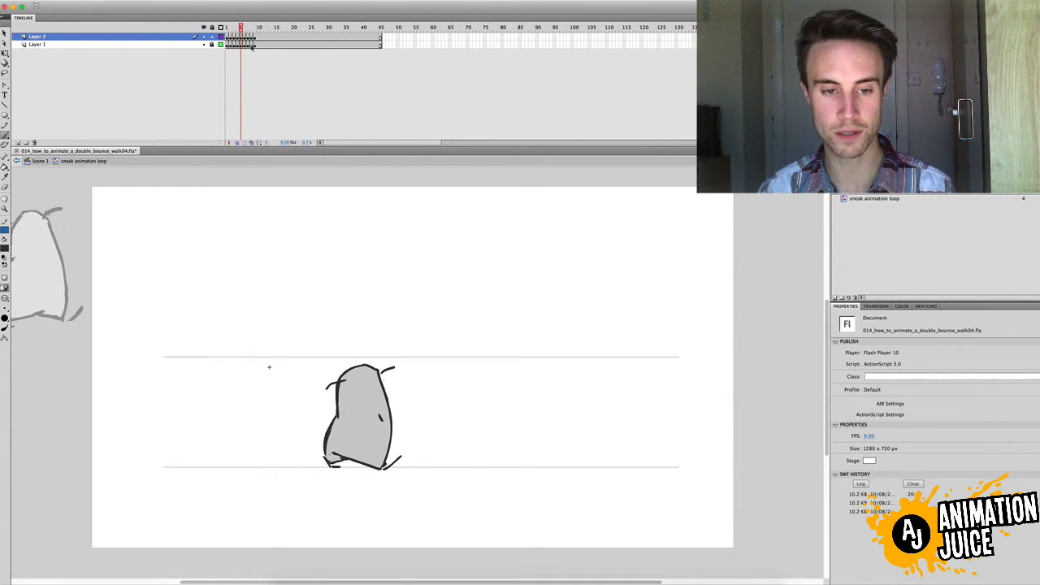
pyautogui.press('.')
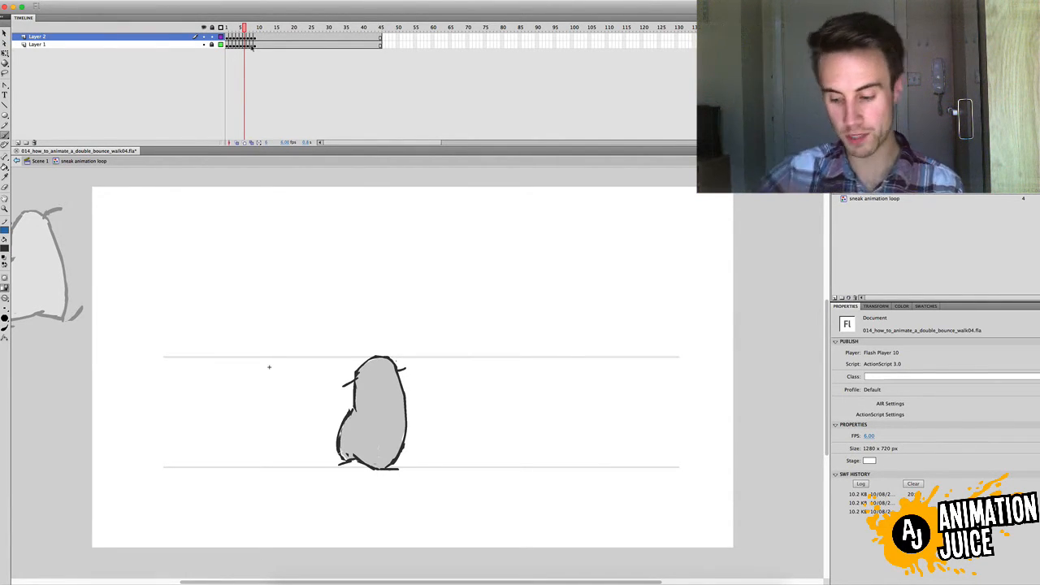
pyautogui.press('.')
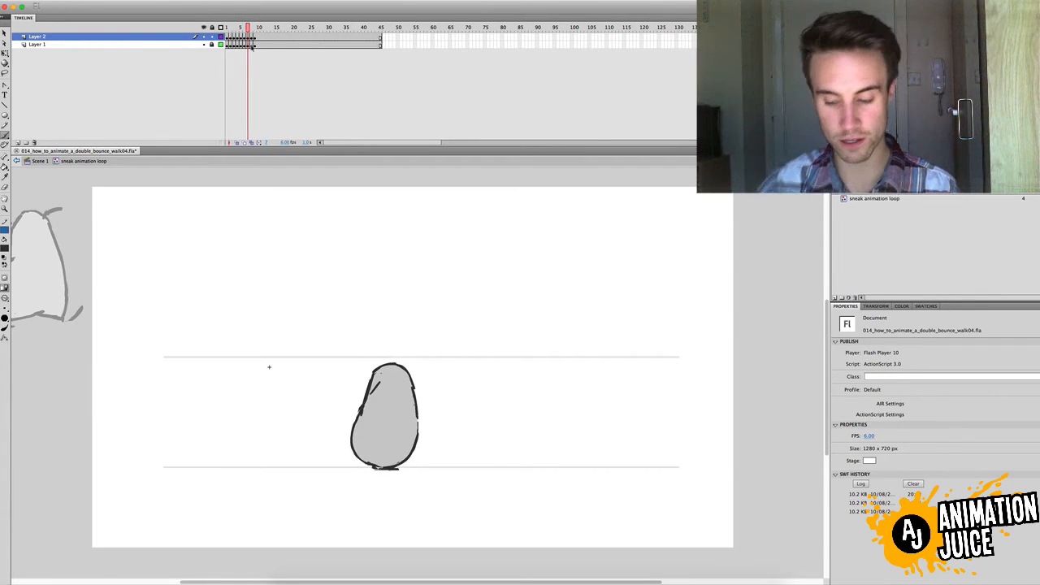
pyautogui.press('.')
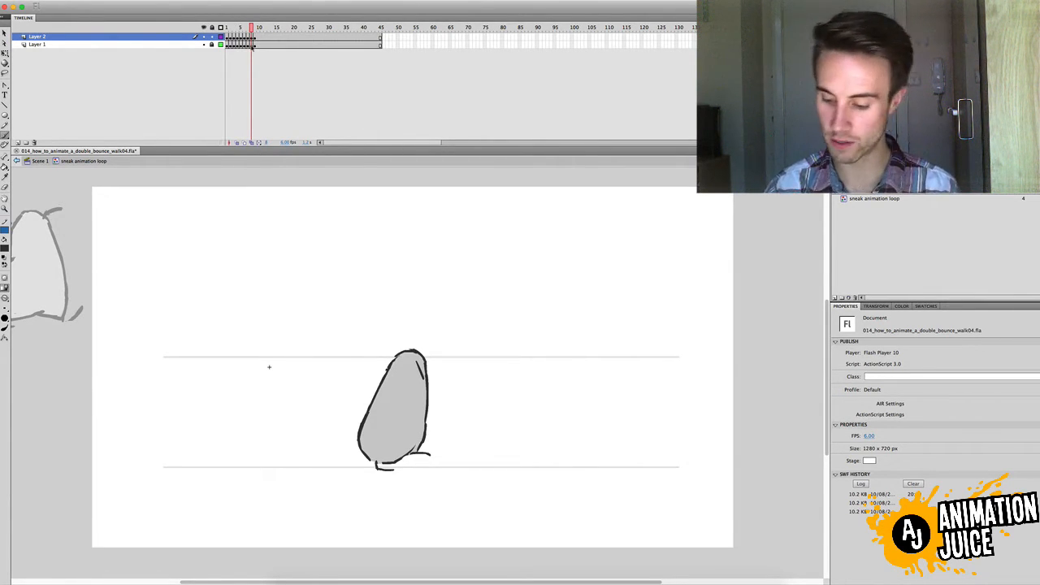
pyautogui.press('.')
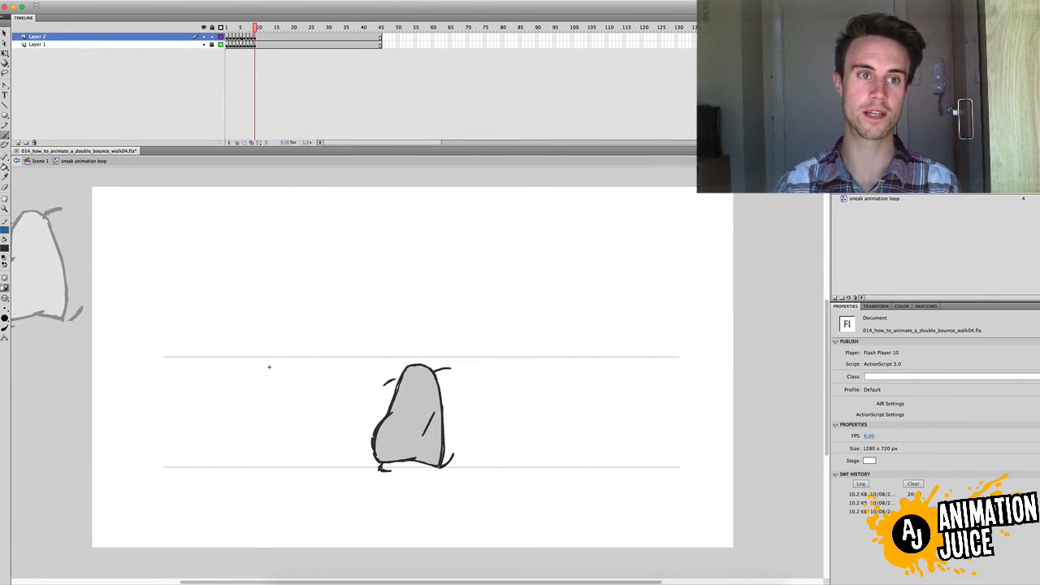
# Preview the walk cycle in the test movie window and on the timeline, closing the preview and returning to frame 1.
pyautogui.press('super+Return')
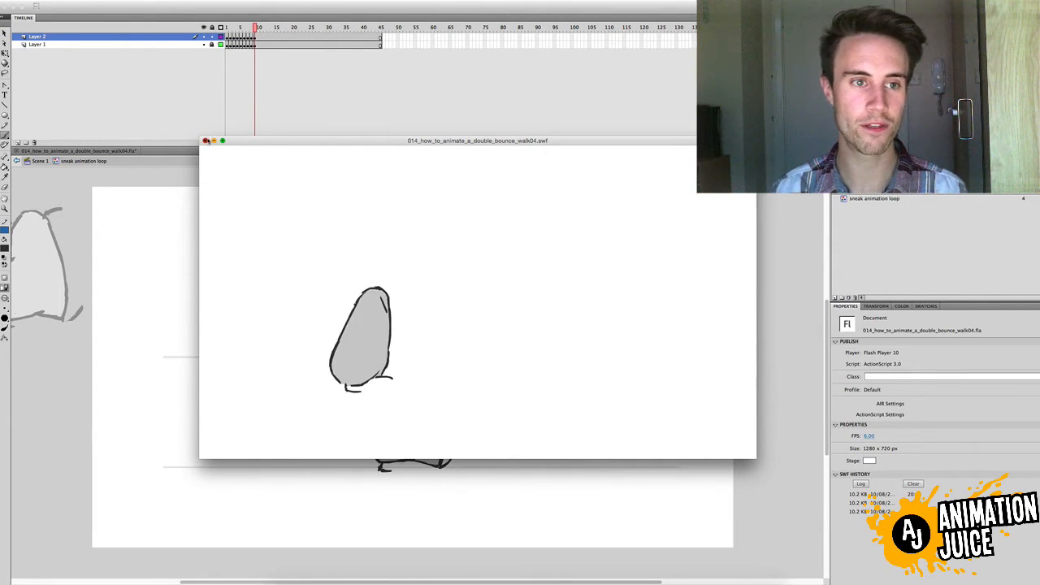
pyautogui.click(205, 140)
pyautogui.press('Return')
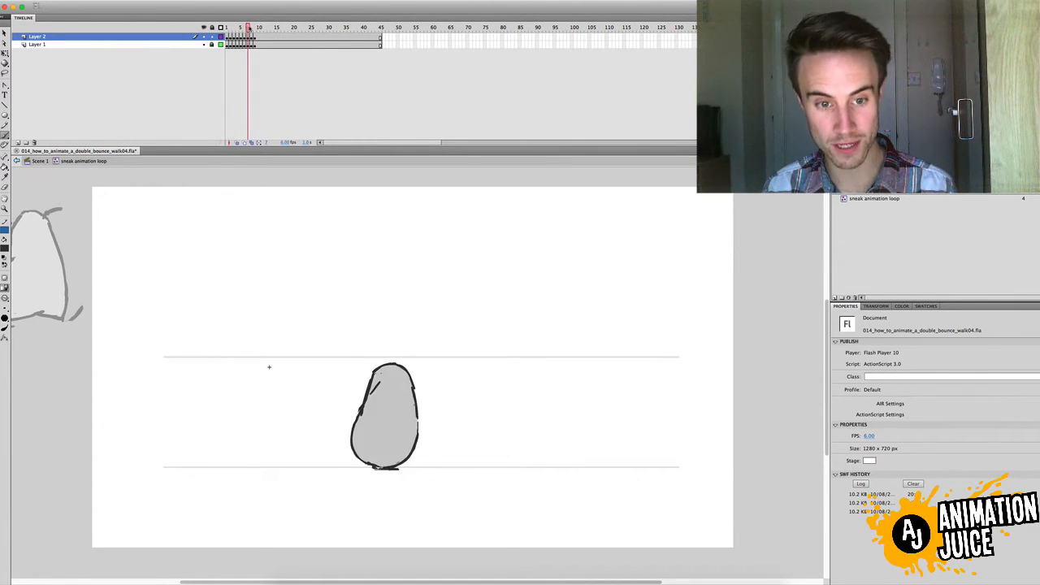
pyautogui.press('Return')
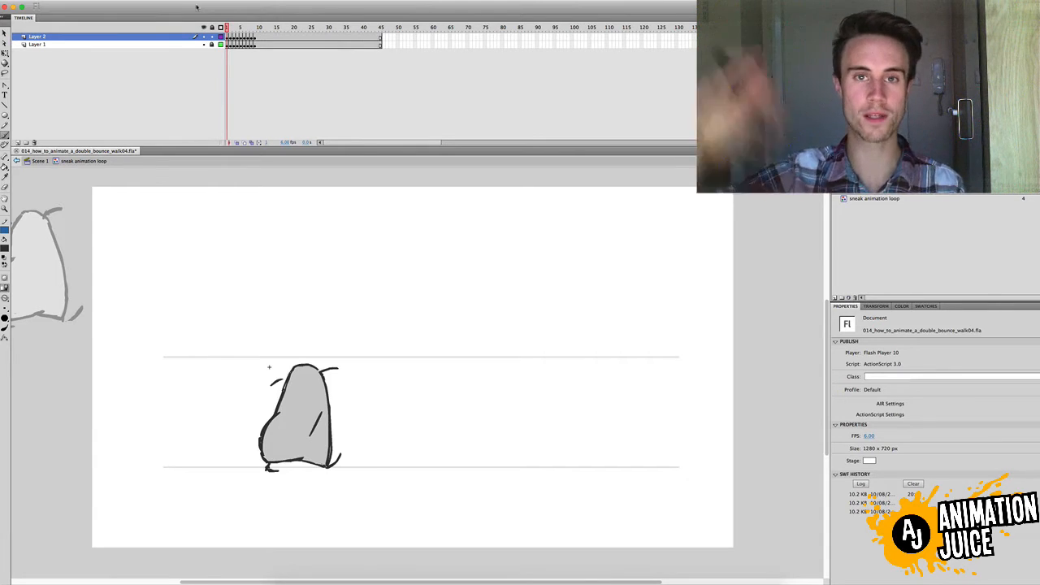
pyautogui.press('super+Return')
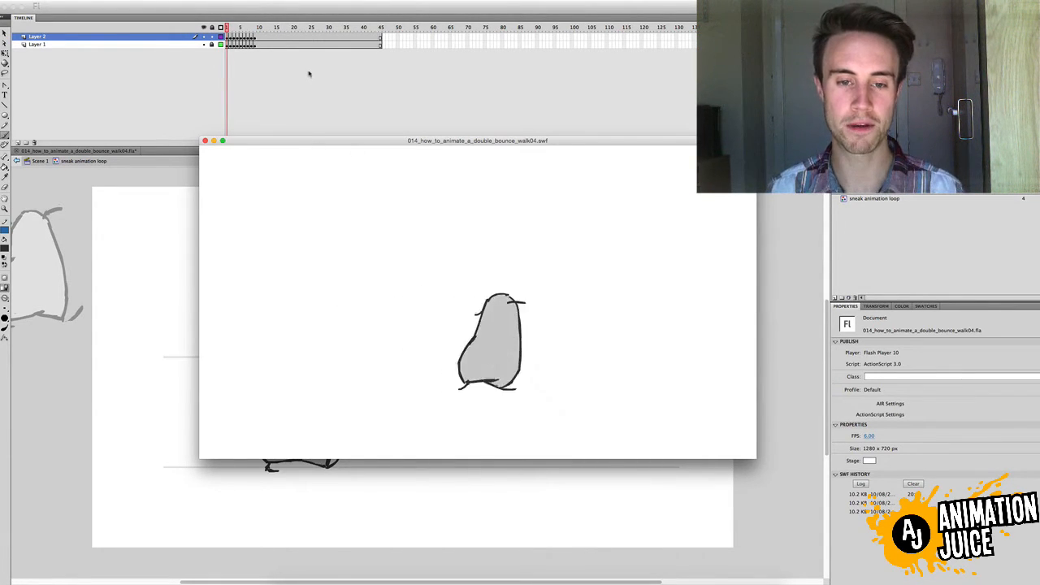
pyautogui.click(205, 140)
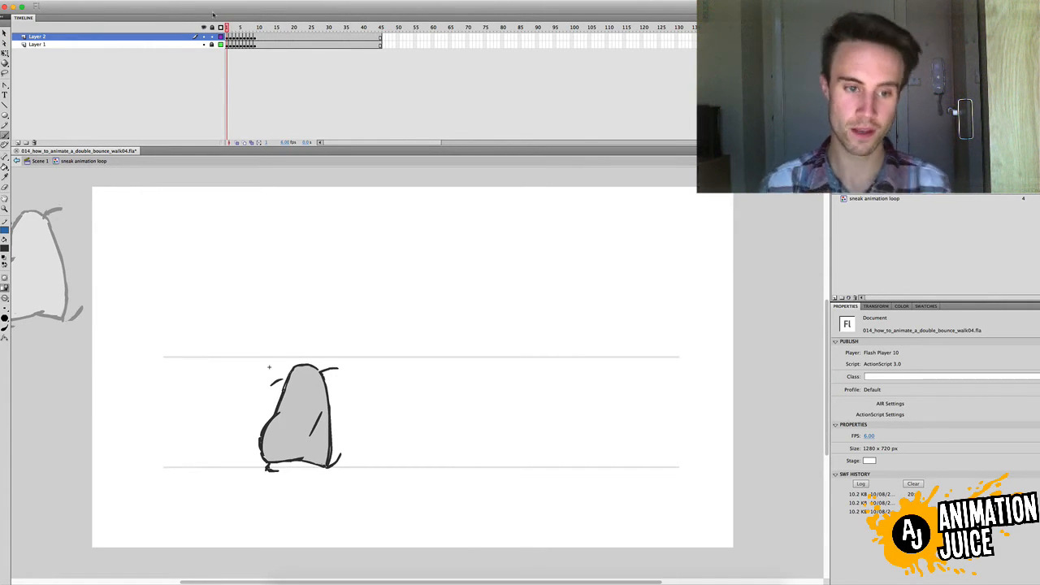
# Step forward from frame 1 to frame 3 and back again to compare the opening walk poses.
pyautogui.press('b')
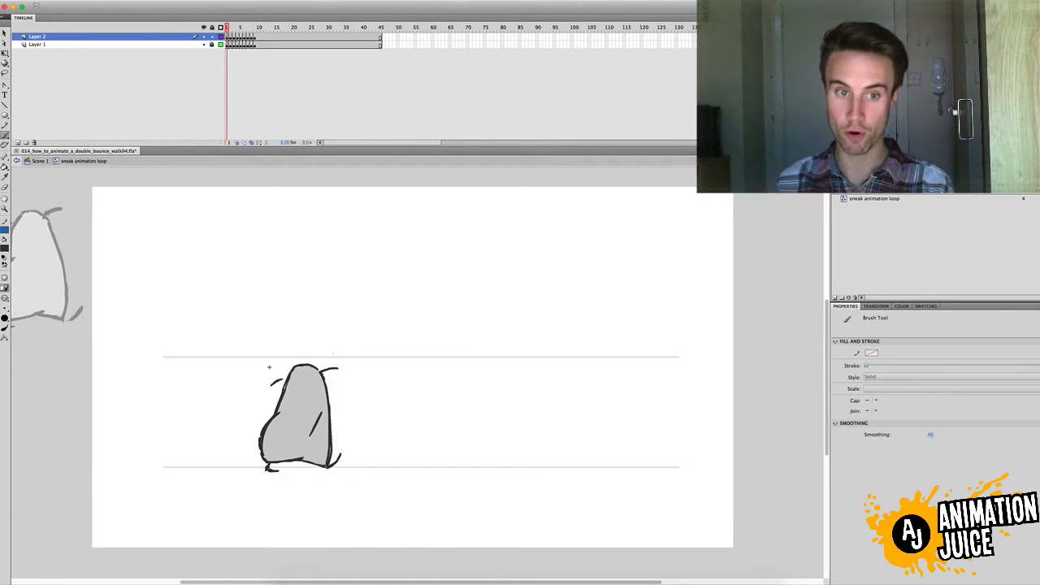
pyautogui.press('.')
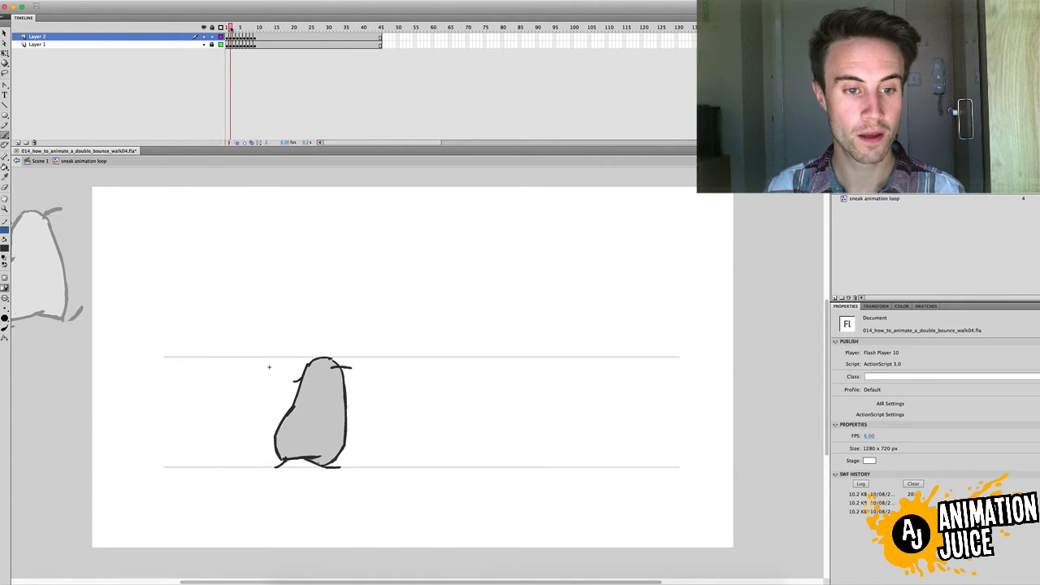
pyautogui.press('.')
pyautogui.press(',')
pyautogui.press(',')
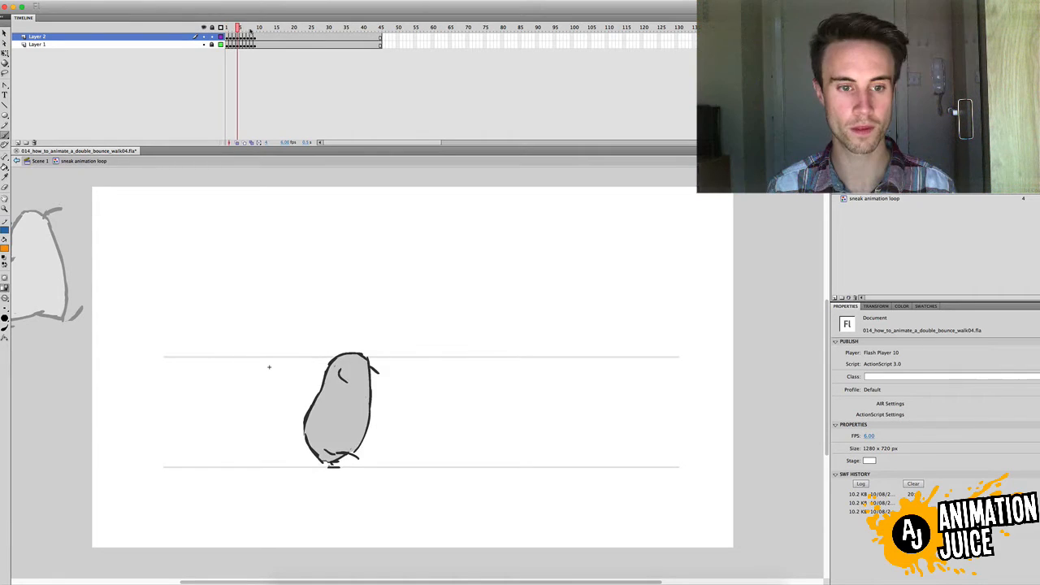
# Add a new layer and, on frame 4, brush an orange face circle with eyes and an arrow pointing forward and down.
pyautogui.moveTo(239, 30); pyautogui.dragTo(238, 31)
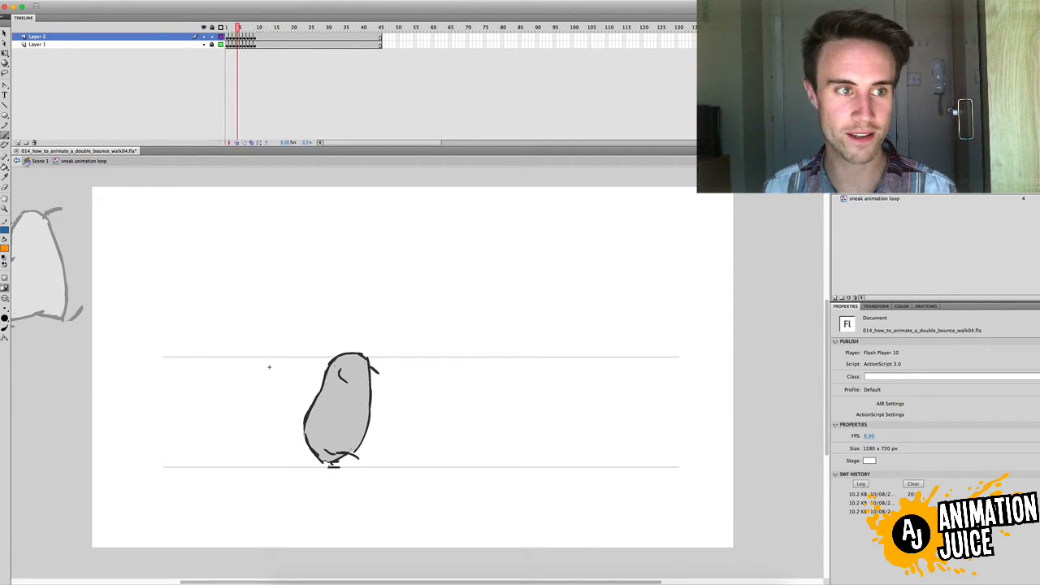
pyautogui.click(18, 143)
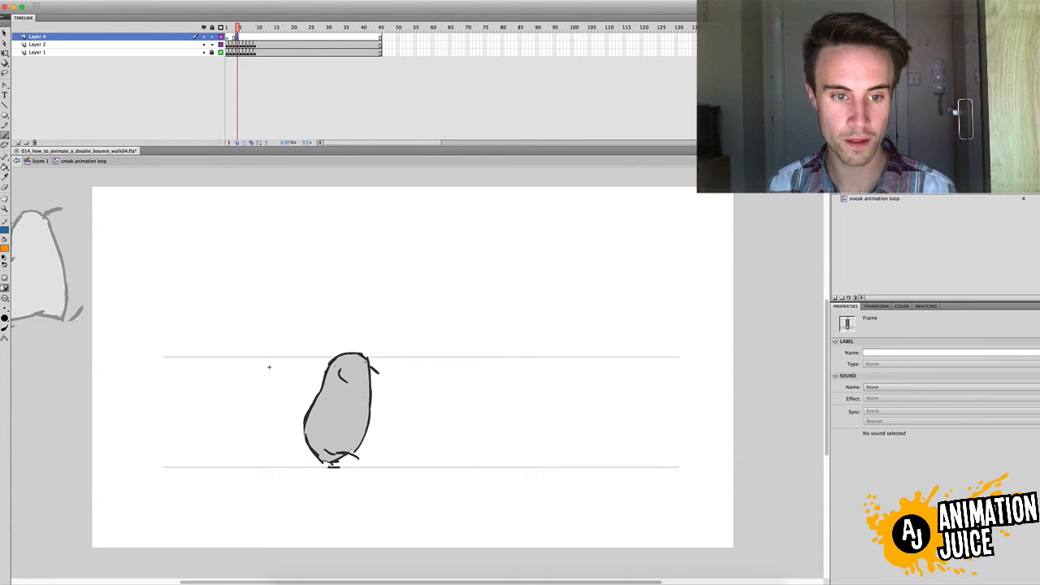
pyautogui.press('b')
pyautogui.moveTo(342, 375)
pyautogui.mouseDown()
pyautogui.moveTo(367, 372)
pyautogui.moveTo(353, 377)
pyautogui.moveTo(416, 401)
pyautogui.mouseUp()
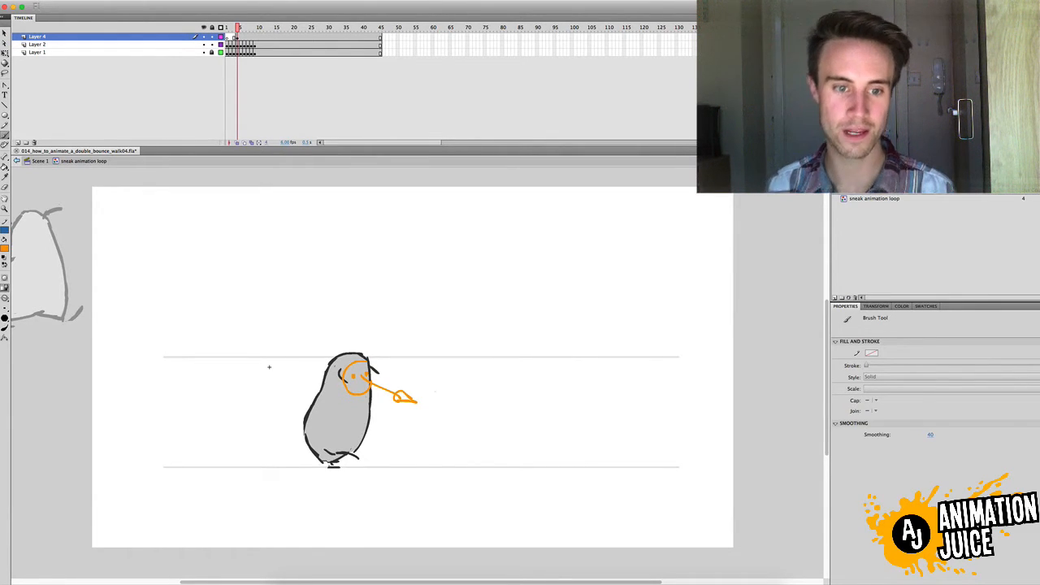
# Clear the carried-over drawing on frame 5 of the new layer and brush an orange face circle with a nearly horizontal forward arrow.
pyautogui.click(240, 27)
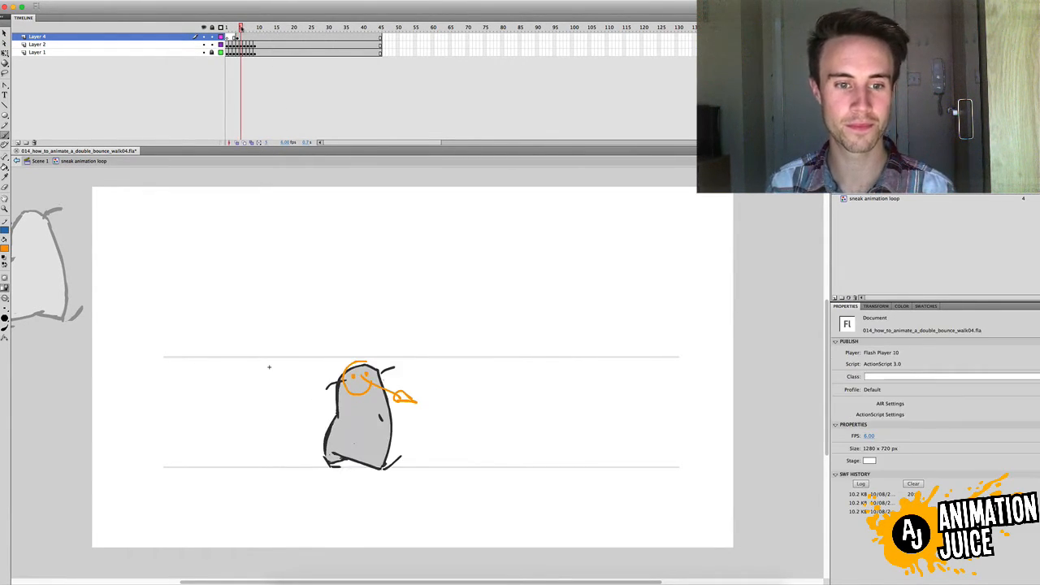
pyautogui.press('.')
pyautogui.click(240, 26)
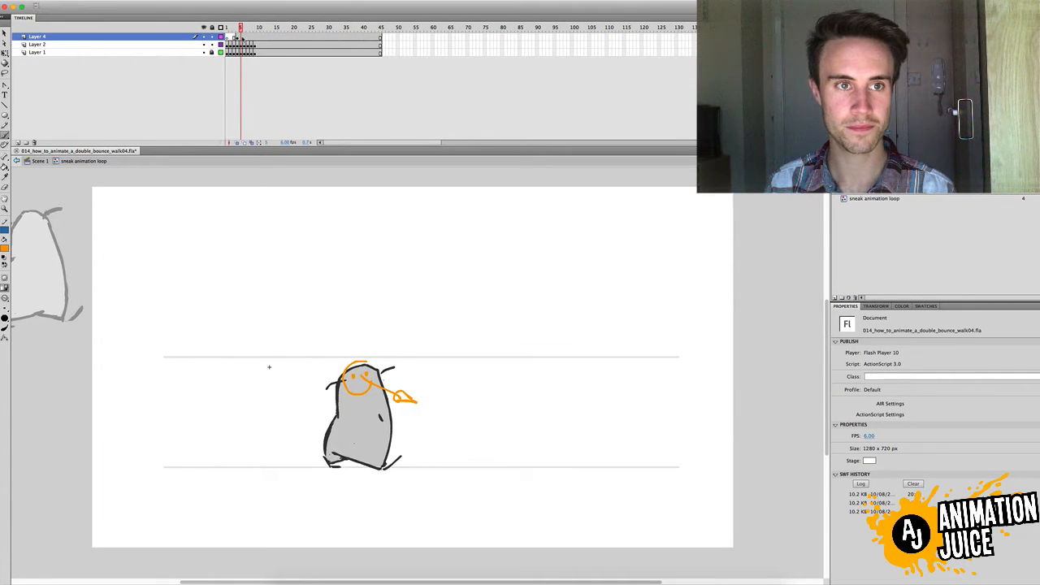
pyautogui.click(241, 36)
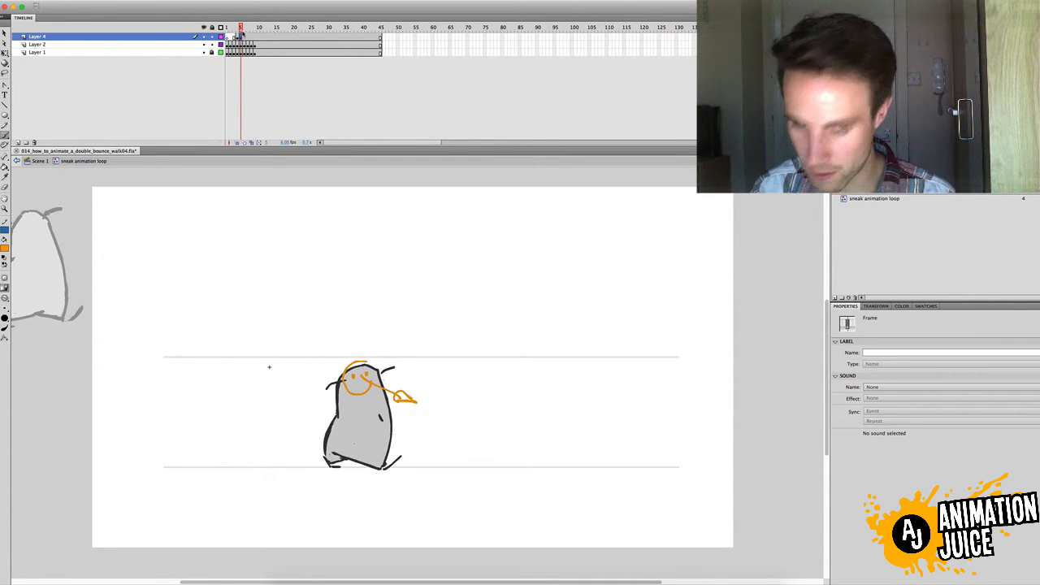
pyautogui.press('Delete')
pyautogui.moveTo(373, 371)
pyautogui.mouseDown()
pyautogui.moveTo(353, 372)
pyautogui.moveTo(350, 403)
pyautogui.moveTo(383, 396)
pyautogui.mouseUp()
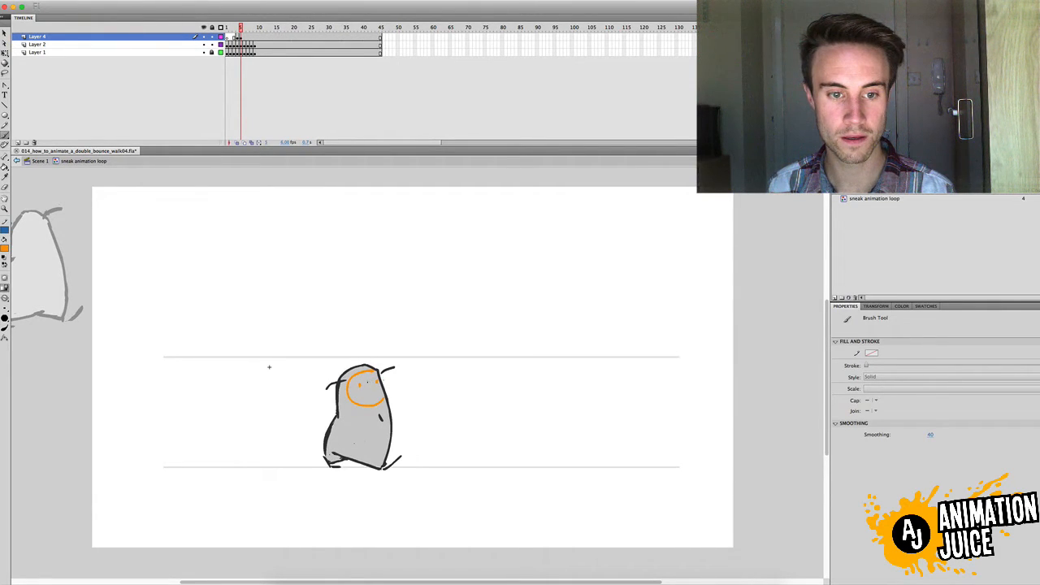
pyautogui.moveTo(370, 380)
pyautogui.mouseDown()
pyautogui.moveTo(432, 380)
pyautogui.moveTo(414, 386)
pyautogui.mouseUp()
# On frame 6, replace the copied marks with an orange face circle and an arrow pointing forward and up.
pyautogui.click(237, 28)
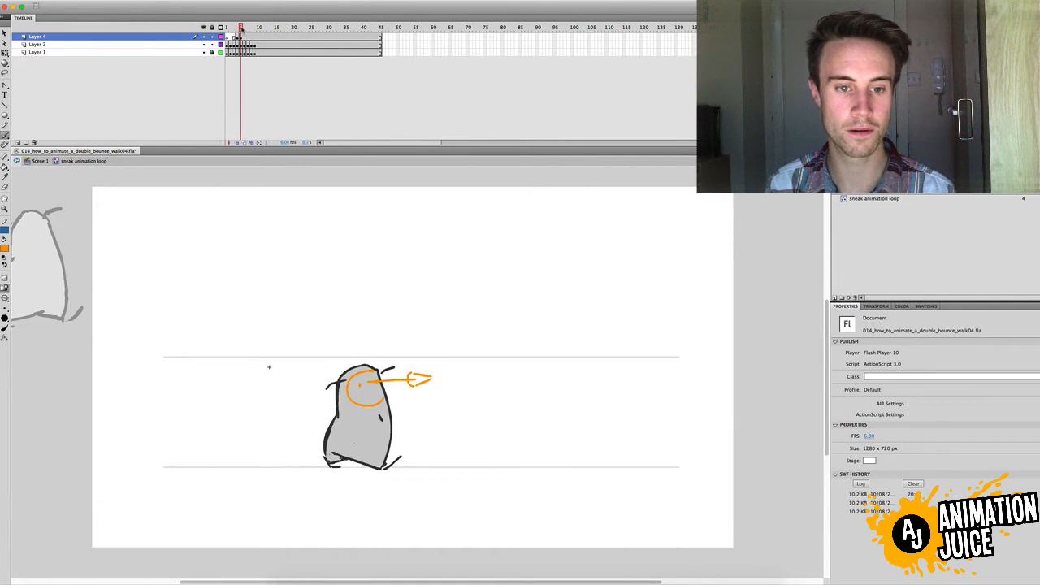
pyautogui.click(245, 36)
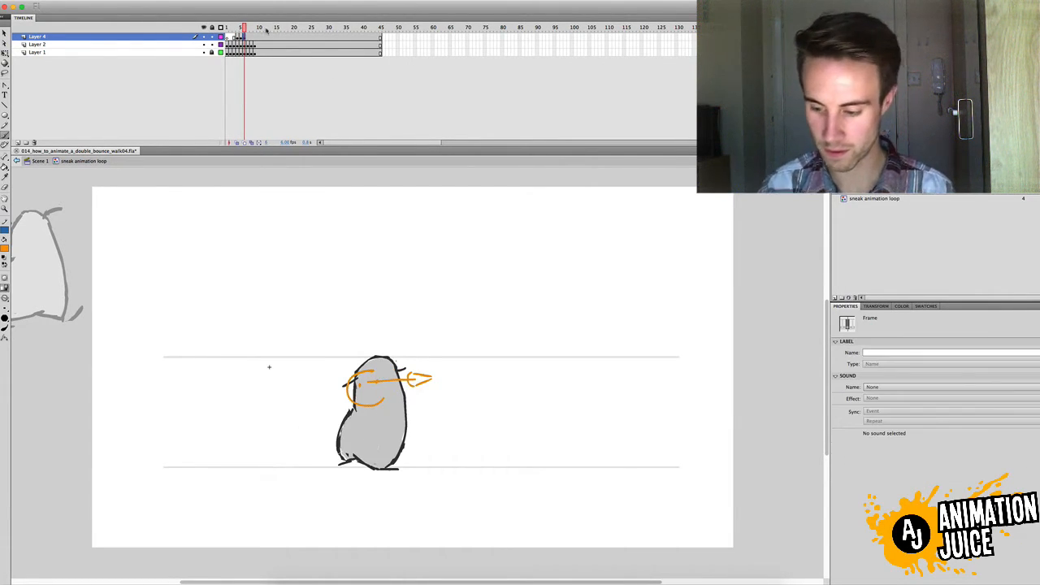
pyautogui.press('Delete')
pyautogui.moveTo(390, 363)
pyautogui.mouseDown()
pyautogui.moveTo(371, 380)
pyautogui.moveTo(403, 387)
pyautogui.moveTo(453, 354)
pyautogui.moveTo(439, 365)
pyautogui.mouseUp()
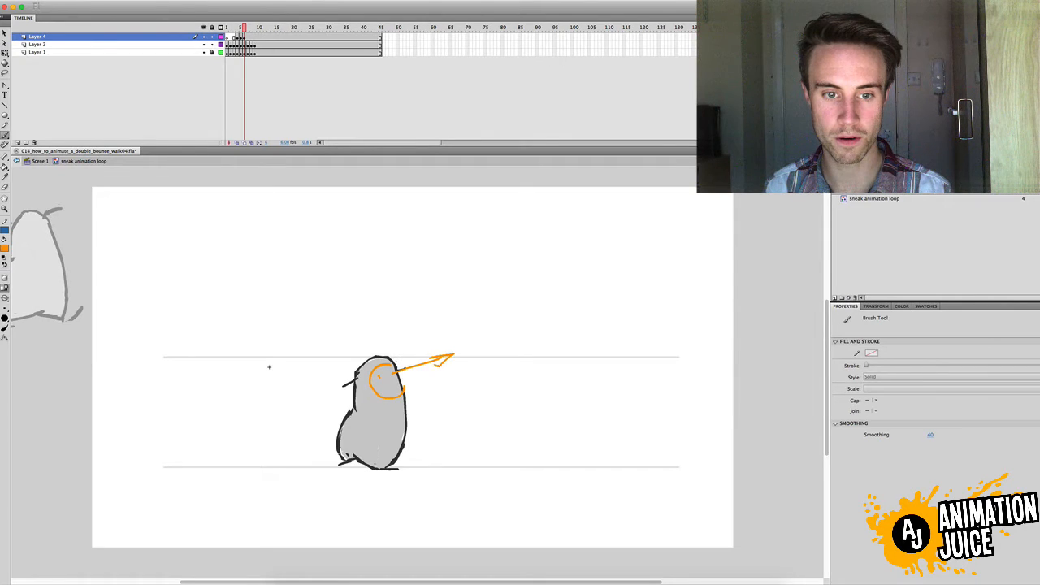
# On frame 9, clear the copied marks and brush an orange face, dotted across the head, with an arrow pointing up and forward.
pyautogui.moveTo(246, 29)
pyautogui.mouseDown()
pyautogui.moveTo(233, 30)
pyautogui.moveTo(247, 37)
pyautogui.mouseUp()
pyautogui.click(248, 38)
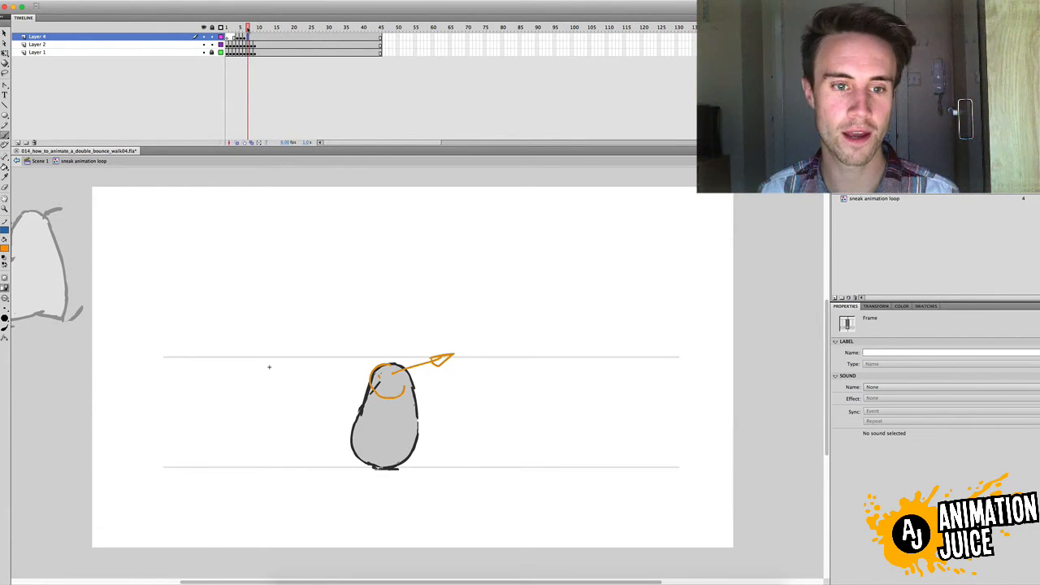
pyautogui.press('.')
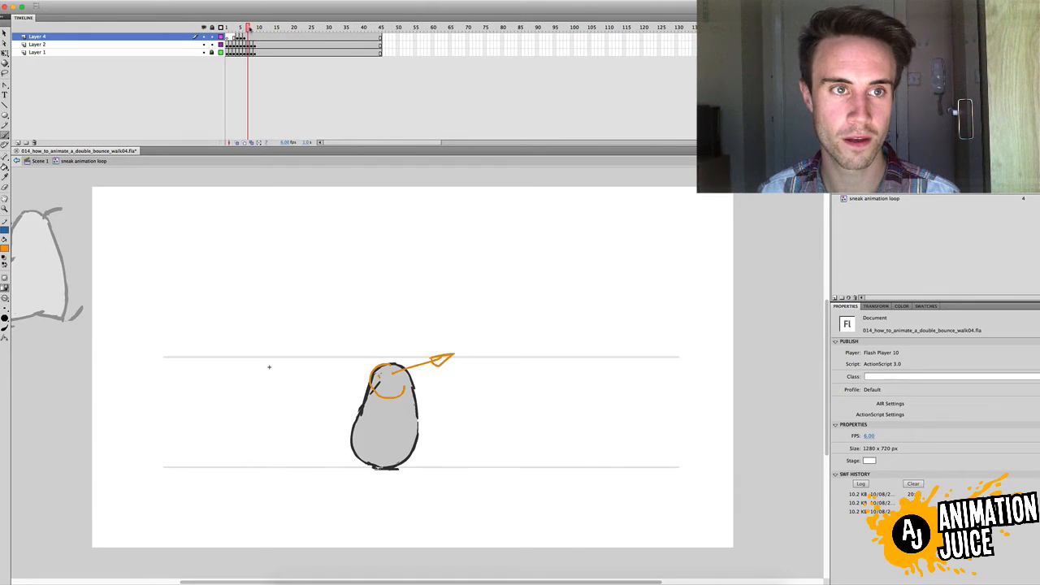
pyautogui.press('.')
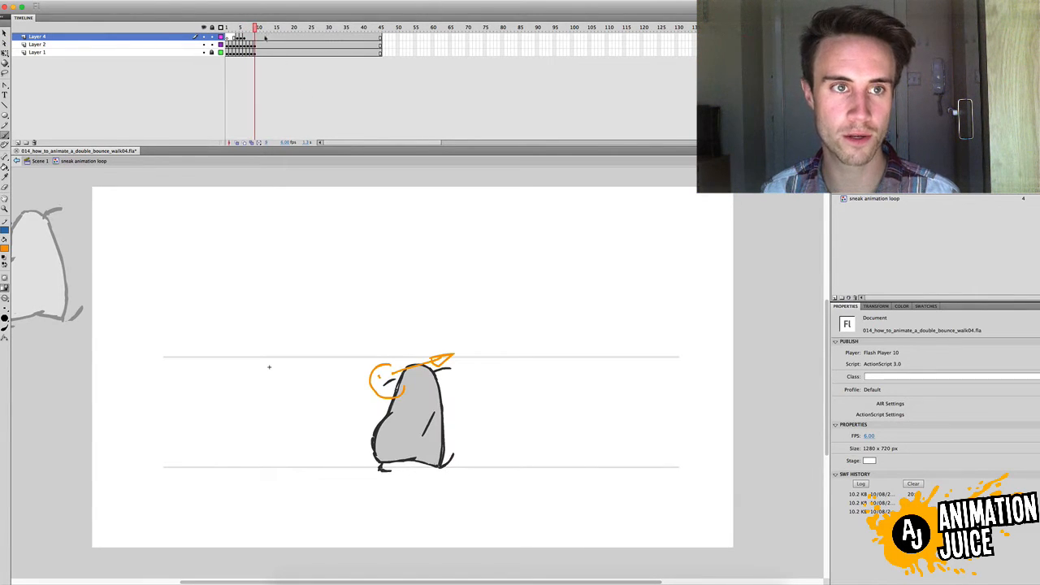
pyautogui.press('.')
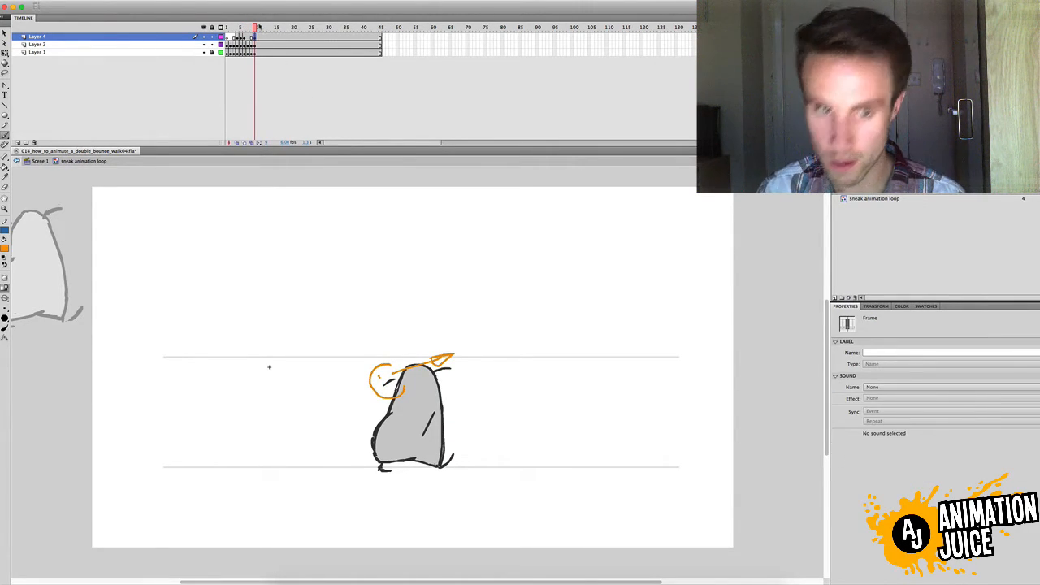
pyautogui.press('Delete')
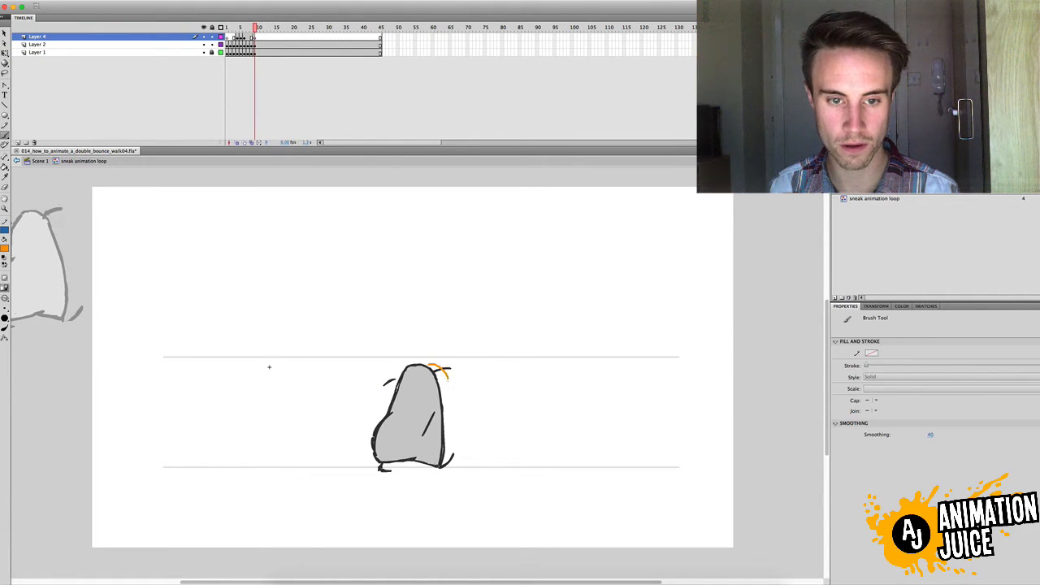
pyautogui.moveTo(447, 389); pyautogui.dragTo(442, 395)
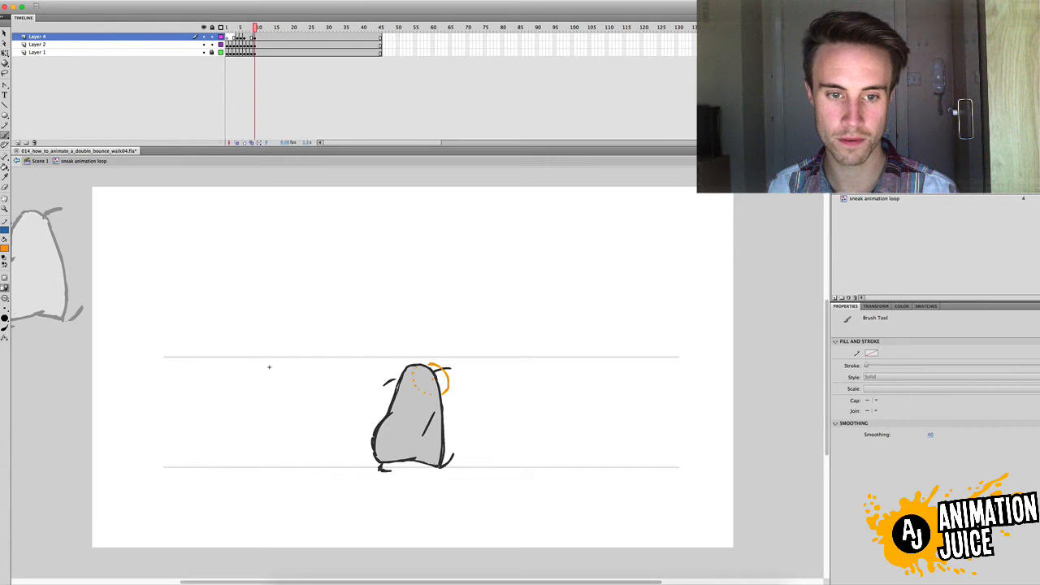
pyautogui.moveTo(445, 371)
pyautogui.mouseDown()
pyautogui.moveTo(480, 353)
pyautogui.moveTo(476, 365)
pyautogui.mouseUp()
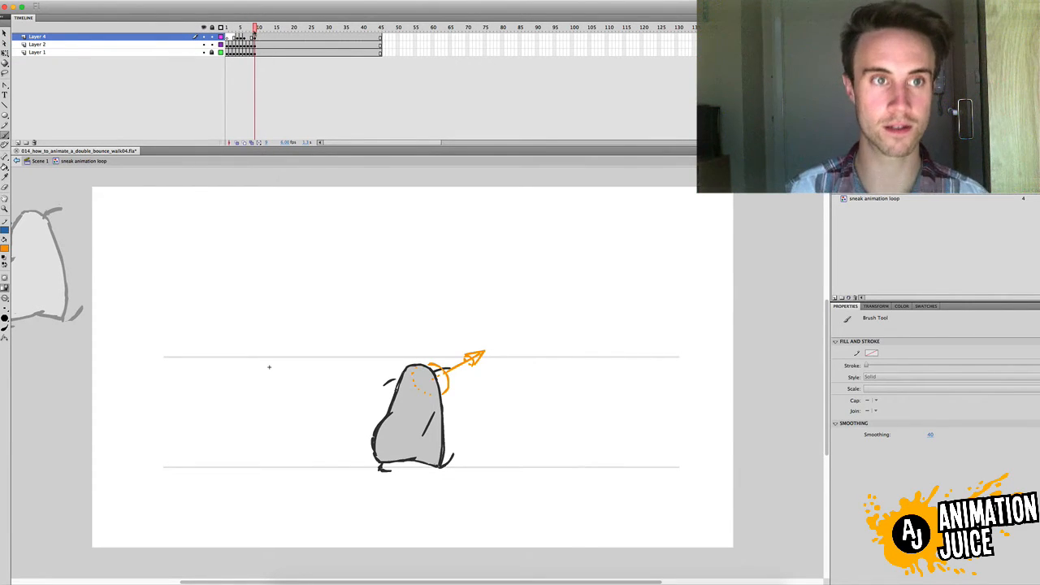
# Go back to frame 7, clear its copied marks and brush an orange face curve with a nearly level forward arrow.
pyautogui.click(248, 37)
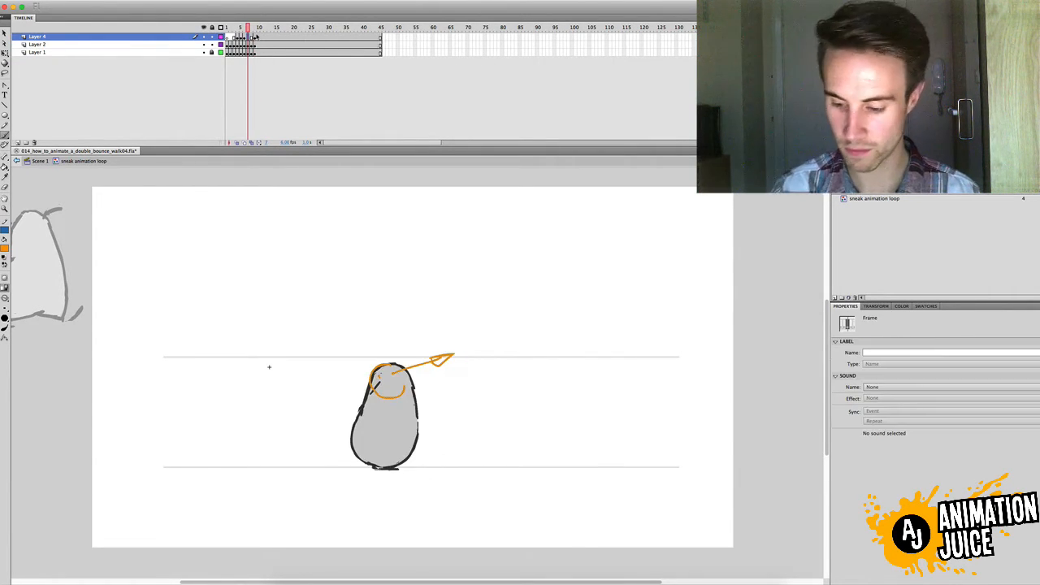
pyautogui.click(244, 33)
pyautogui.click(254, 30)
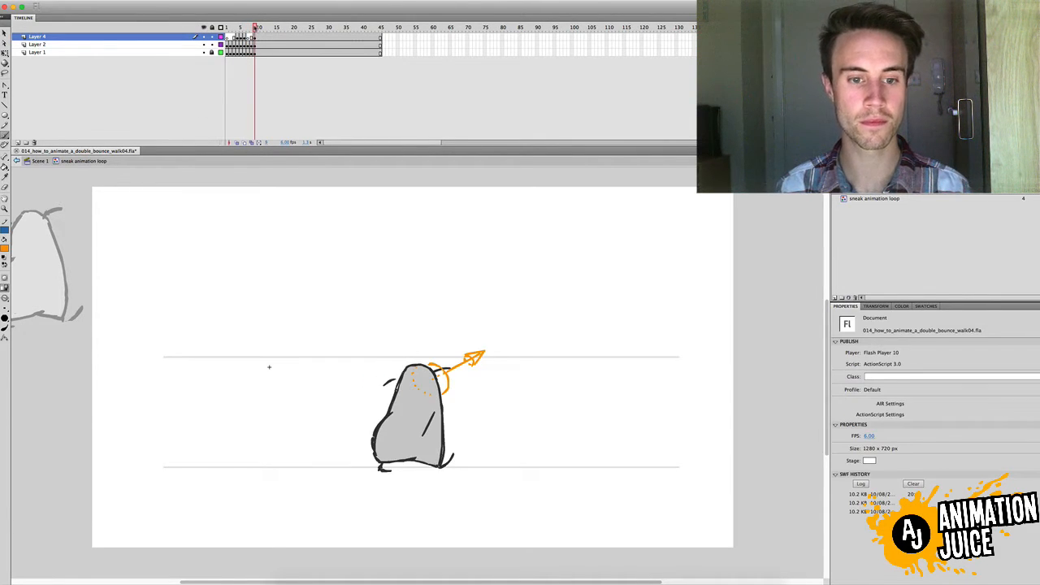
pyautogui.moveTo(254, 29); pyautogui.dragTo(247, 29)
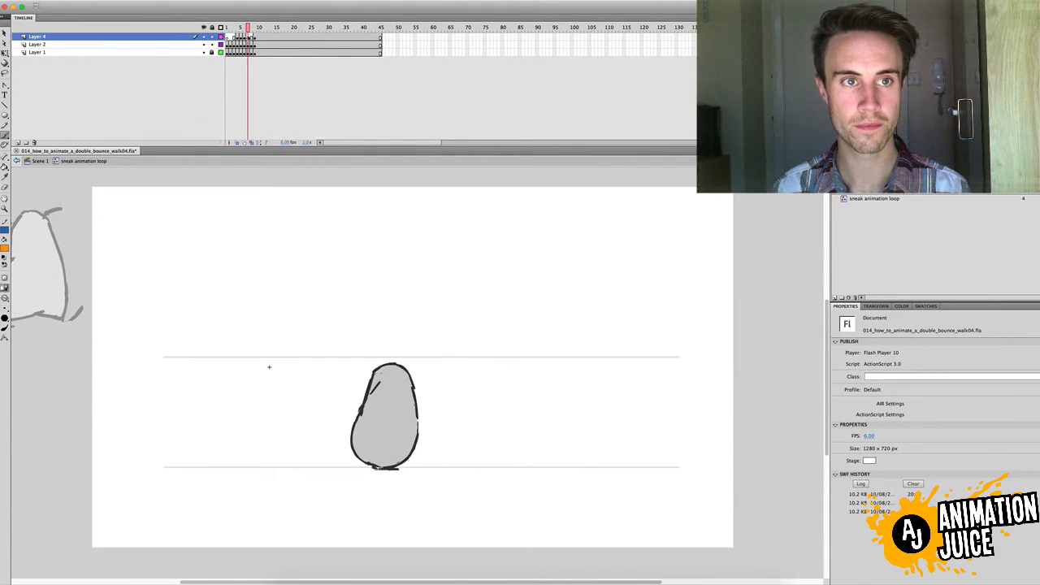
pyautogui.click(248, 36)
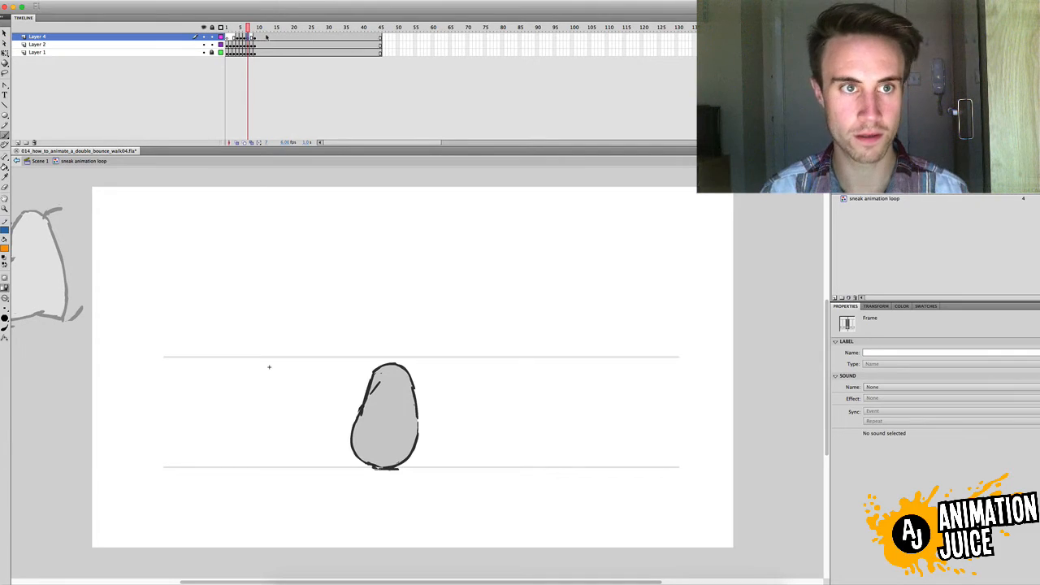
pyautogui.moveTo(388, 380)
pyautogui.mouseDown()
pyautogui.moveTo(415, 393)
pyautogui.moveTo(404, 382)
pyautogui.moveTo(463, 374)
pyautogui.mouseUp()
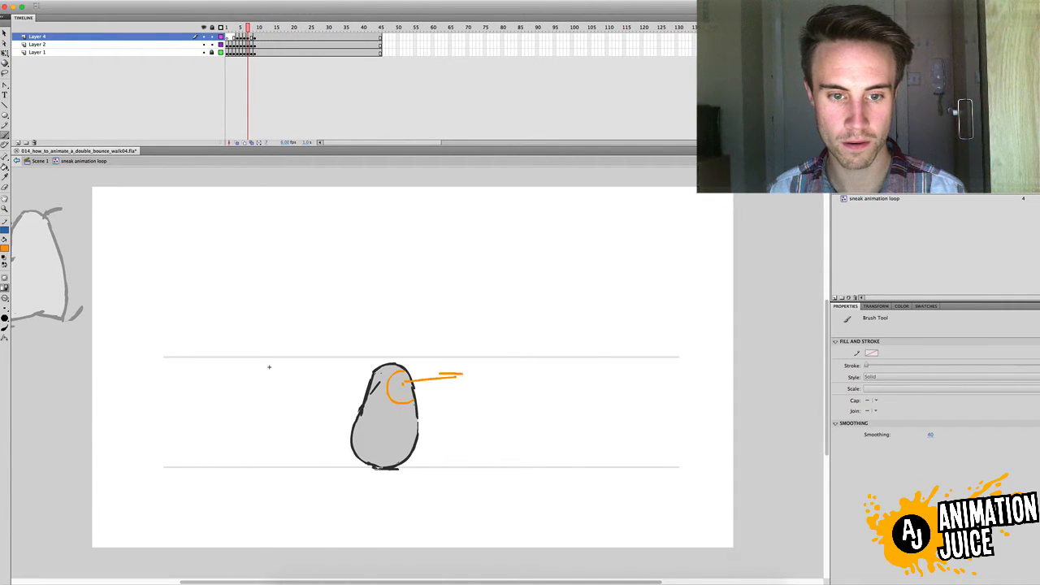
# On frame 8, clear the copied marks and brush a narrow orange face, dotted across the head, with a slightly raised forward arrow.
pyautogui.click(251, 36)
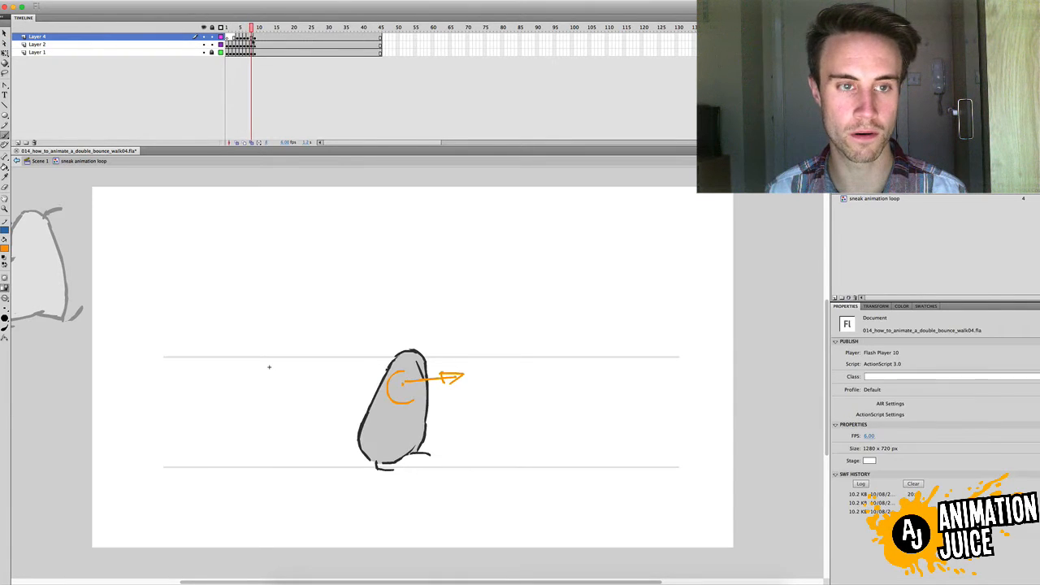
pyautogui.press('Delete')
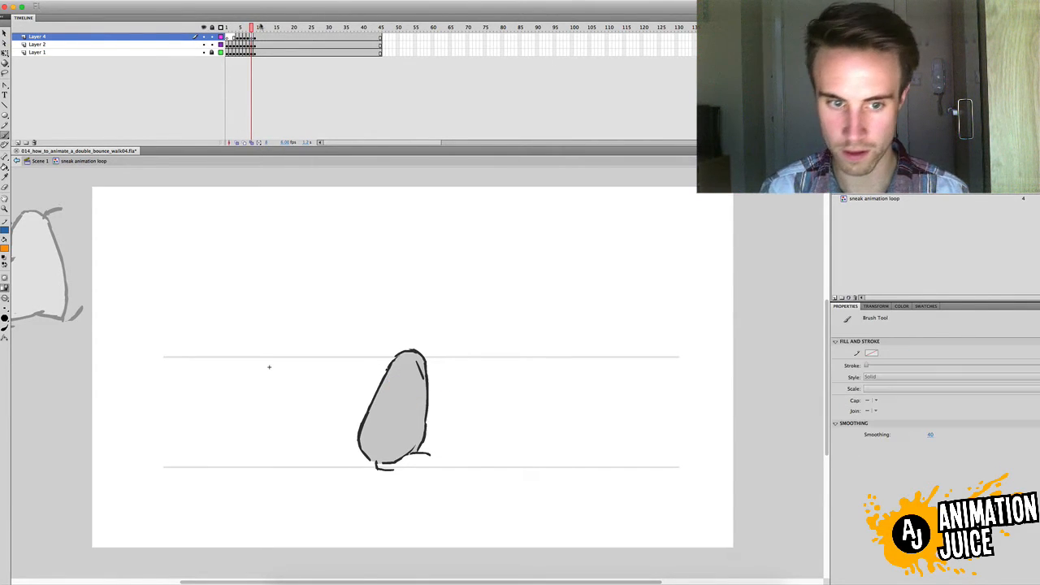
pyautogui.moveTo(426, 357); pyautogui.dragTo(423, 380)
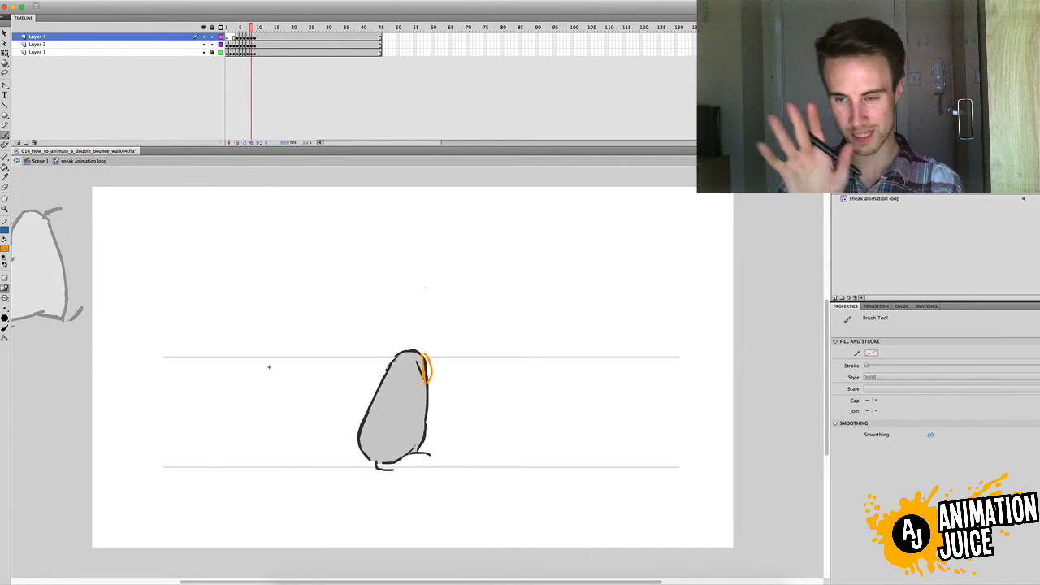
pyautogui.moveTo(427, 362); pyautogui.dragTo(463, 358)
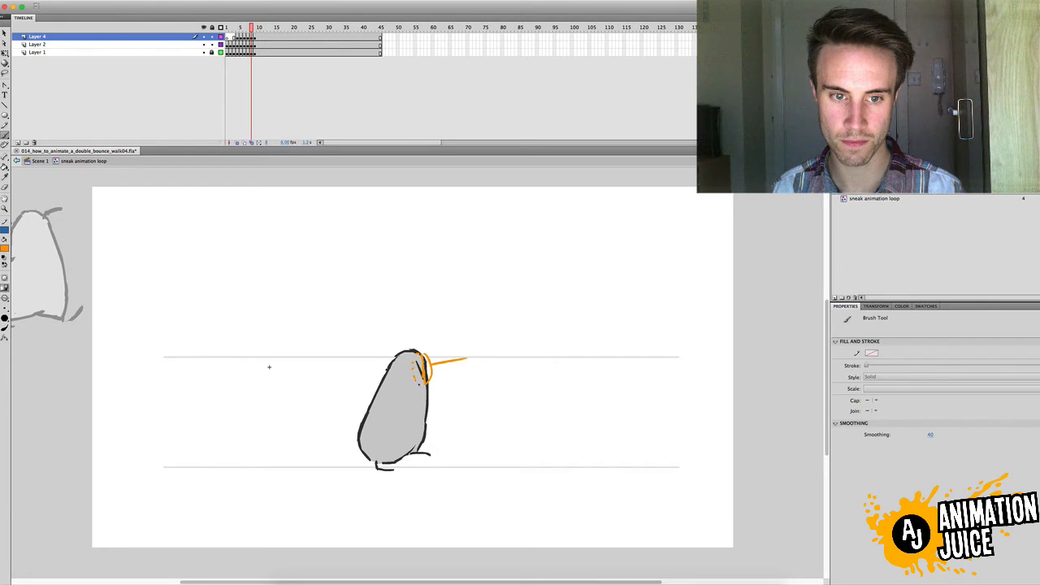
pyautogui.moveTo(456, 355); pyautogui.dragTo(473, 362)
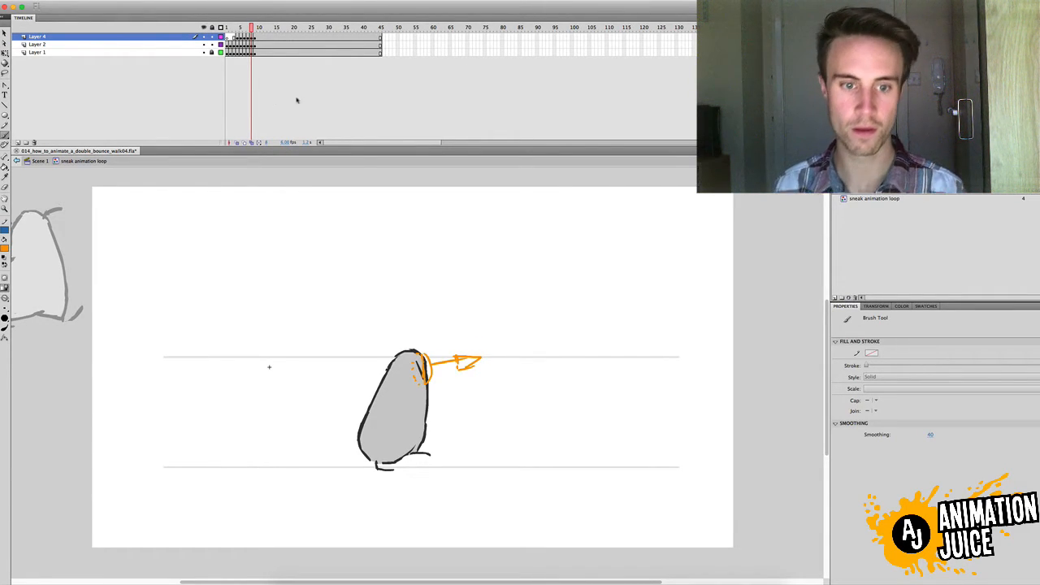
# On frame 8, select the orange arrow and rotate it so it points forward and slightly down.
pyautogui.press('Return')
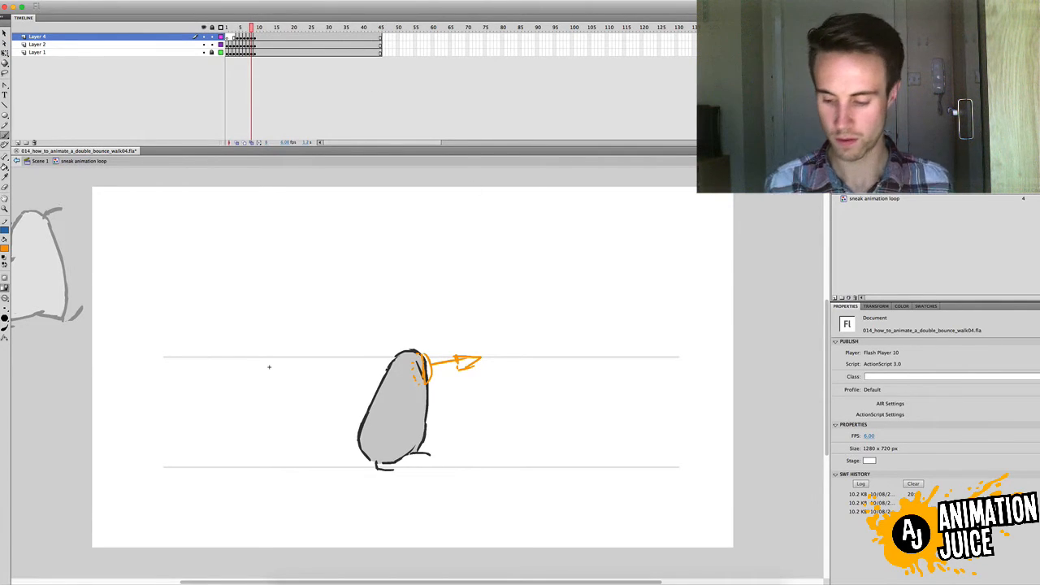
pyautogui.press('y')
pyautogui.moveTo(512, 321)
pyautogui.mouseDown()
pyautogui.moveTo(476, 380)
pyautogui.moveTo(440, 378)
pyautogui.moveTo(434, 367)
pyautogui.moveTo(452, 342)
pyautogui.moveTo(488, 358)
pyautogui.moveTo(458, 370)
pyautogui.moveTo(484, 371)
pyautogui.mouseUp()
pyautogui.press('q')
pyautogui.click(506, 355)
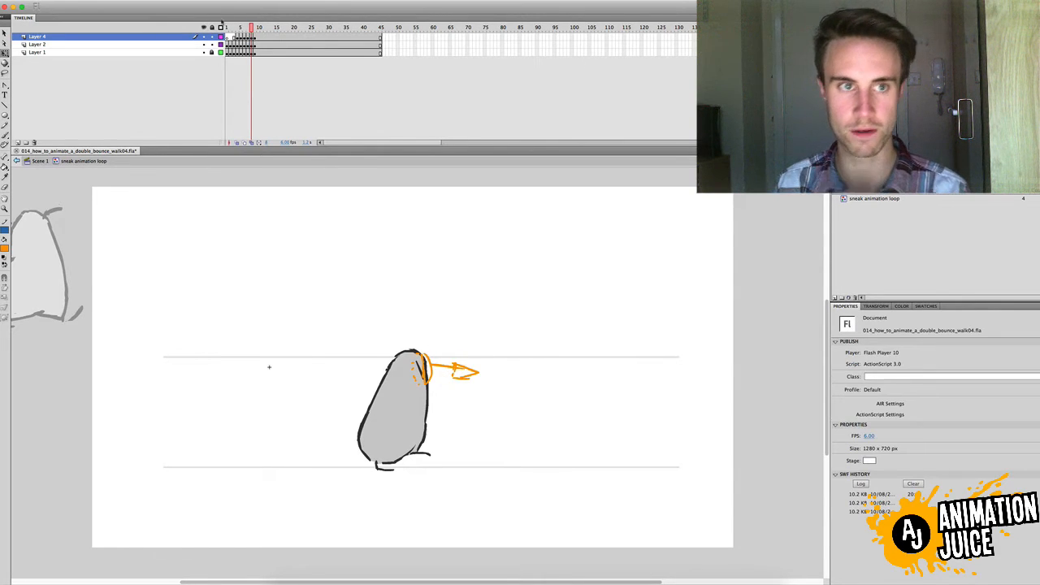
# Move back and forth through the marked frames to examine how the head's facing direction changes across the walk.
pyautogui.press(',')
pyautogui.press(',')
pyautogui.press(',')
pyautogui.press(',')
pyautogui.press(',')
pyautogui.press(',')
pyautogui.press('.')
pyautogui.press('.')
pyautogui.press('.')
pyautogui.press('.')
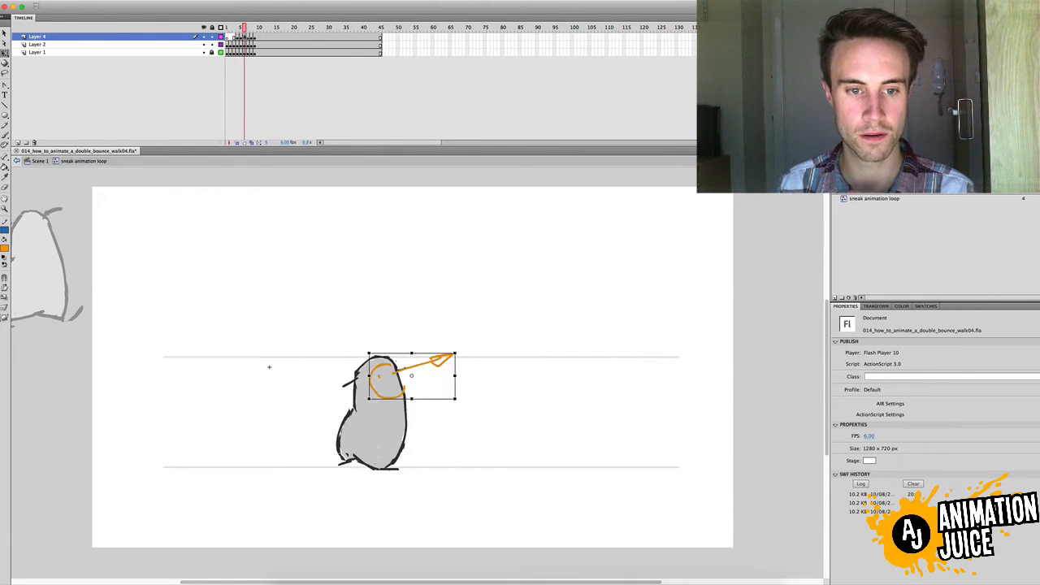
pyautogui.press('.')
pyautogui.press('.')
pyautogui.press('.')
pyautogui.press('.')
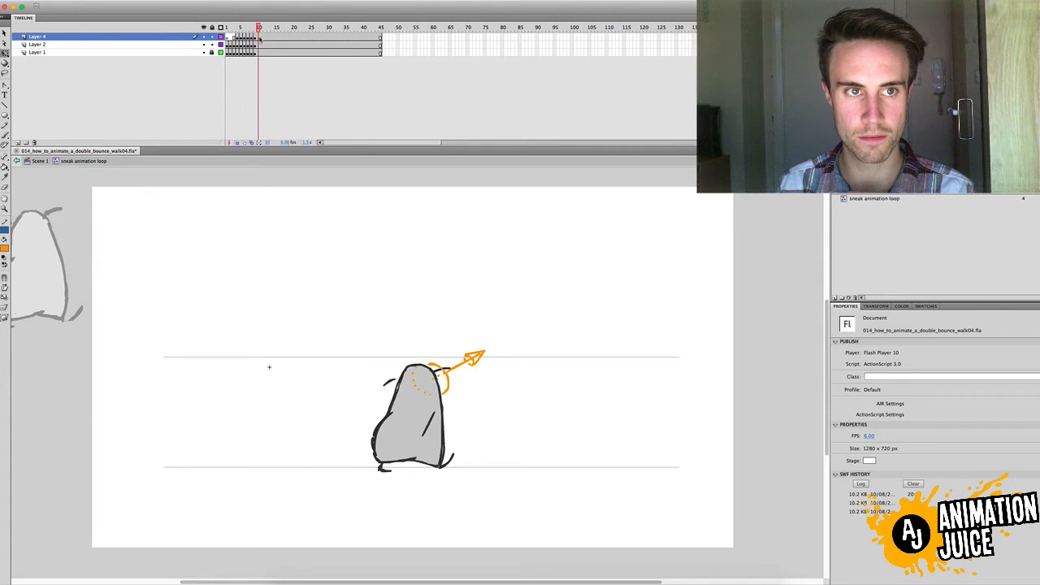
pyautogui.press(',')
pyautogui.press(',')
pyautogui.press(',')
pyautogui.press(',')
pyautogui.press(',')
pyautogui.press(',')
pyautogui.press(',')
pyautogui.press('.')
pyautogui.press('.')
pyautogui.press('.')
pyautogui.press('.')
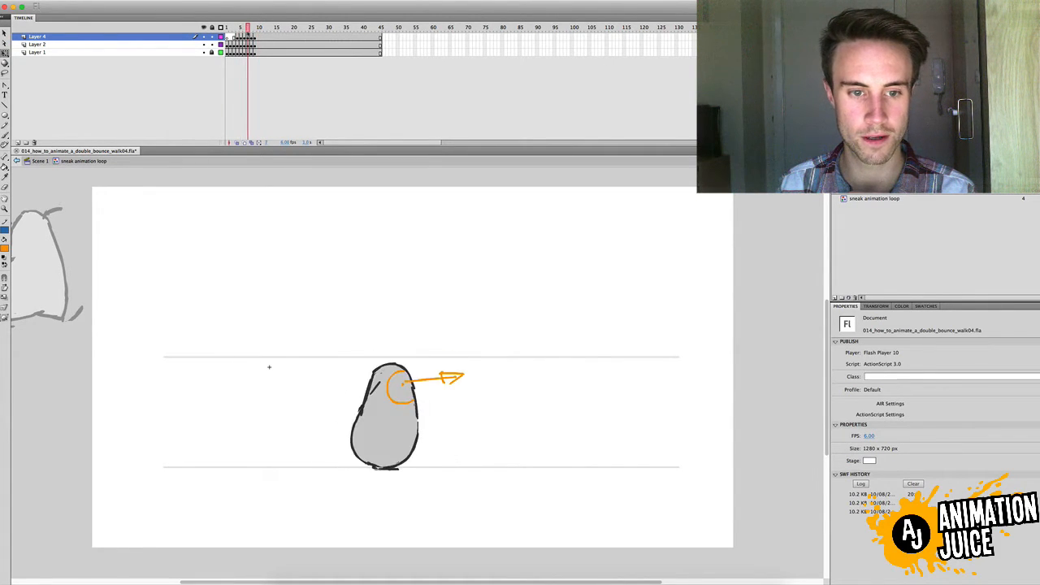
pyautogui.press('.')
pyautogui.press(',')
pyautogui.press(',')
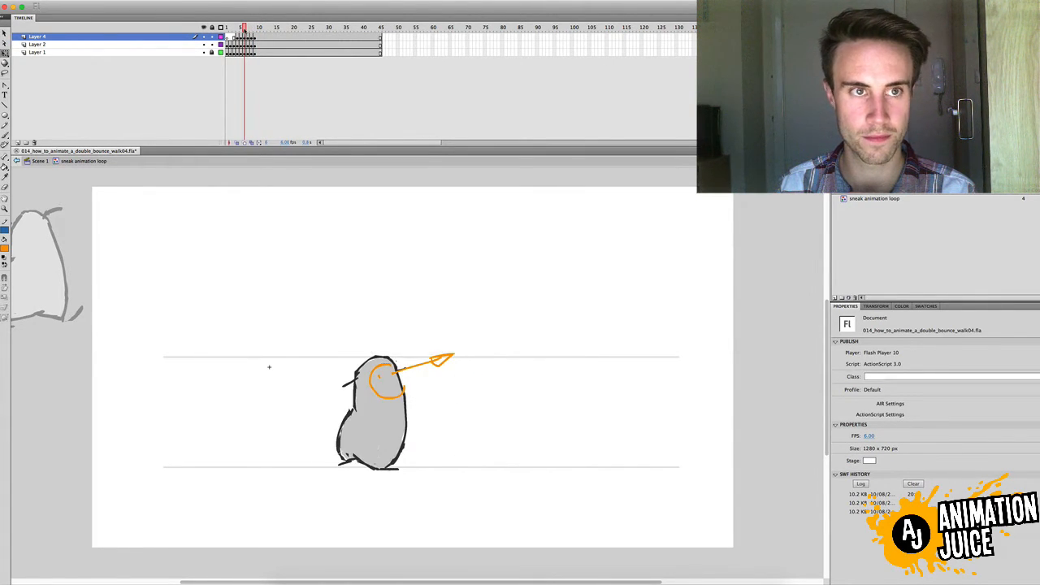
pyautogui.press(',')
pyautogui.press(',')
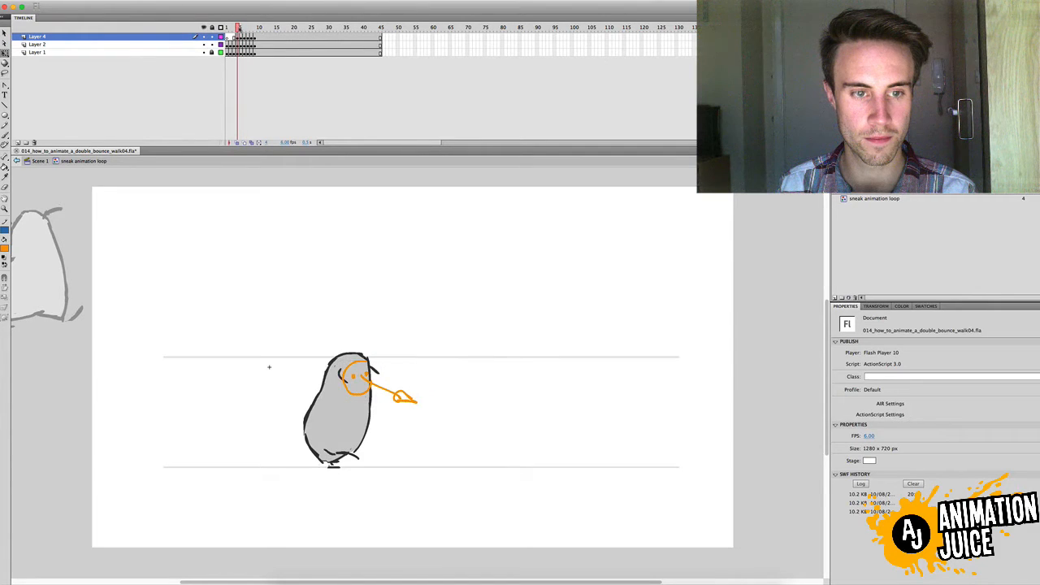
pyautogui.press('.')
pyautogui.press('.')
pyautogui.press('.')
pyautogui.press('.')
pyautogui.press('.')
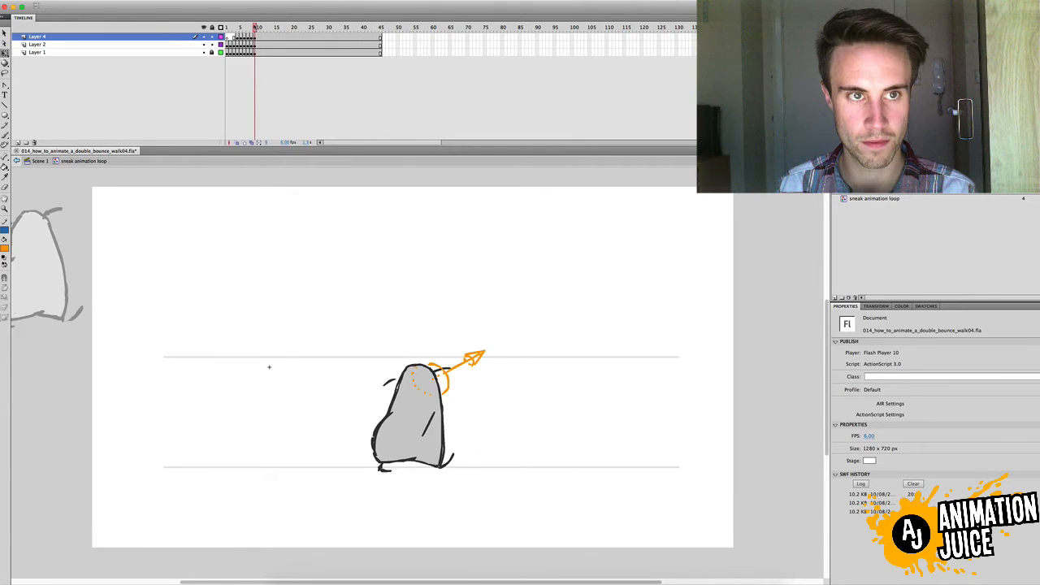
pyautogui.press(',')
pyautogui.press(',')
pyautogui.press(',')
pyautogui.press(',')
pyautogui.press('.')
pyautogui.press('.')
pyautogui.press('.')
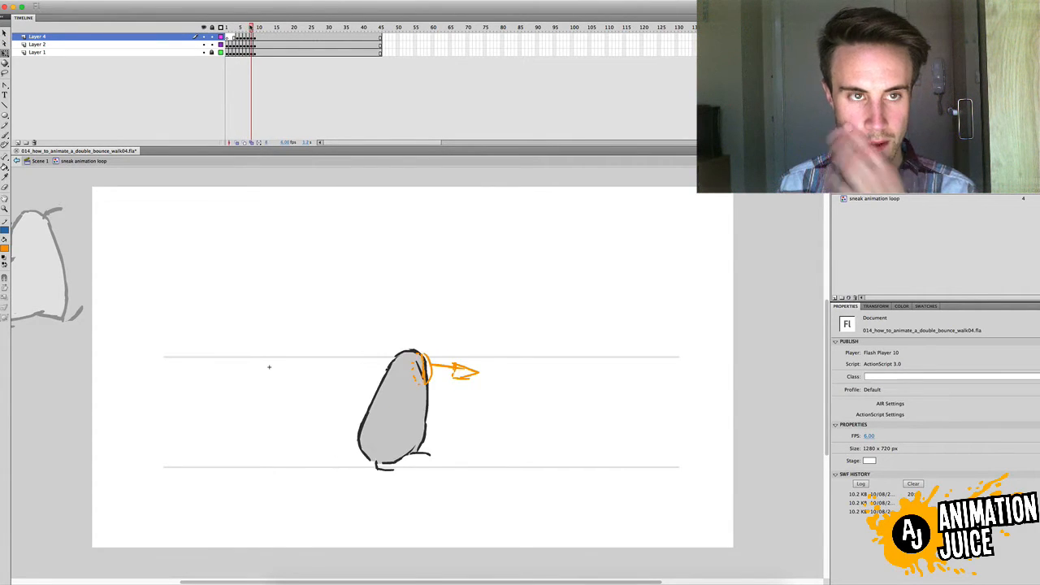
# Hide Layer 4 with the direction marks and check the plain poses through frame 9.
pyautogui.click(203, 37)
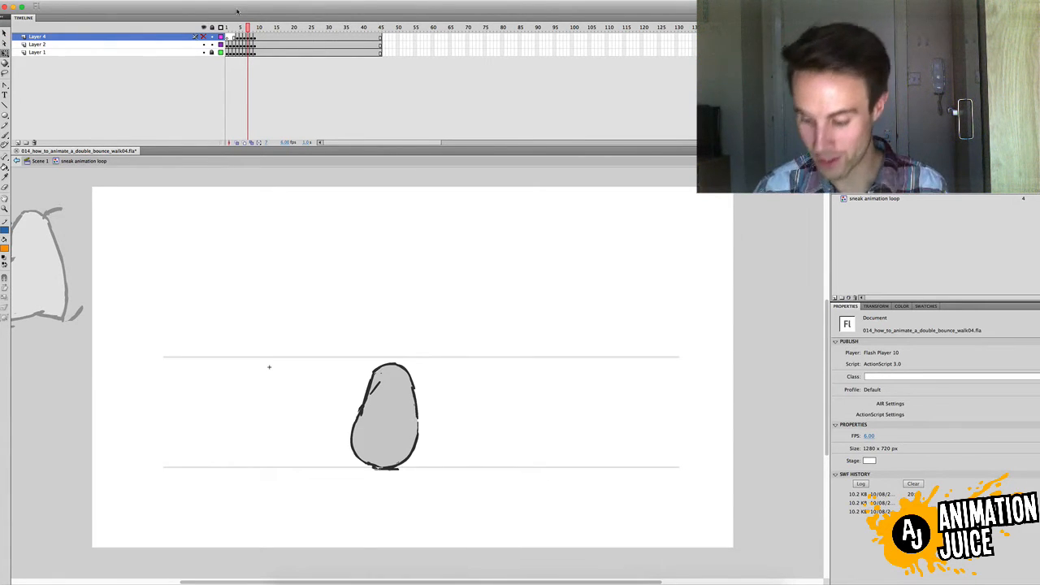
pyautogui.press('.')
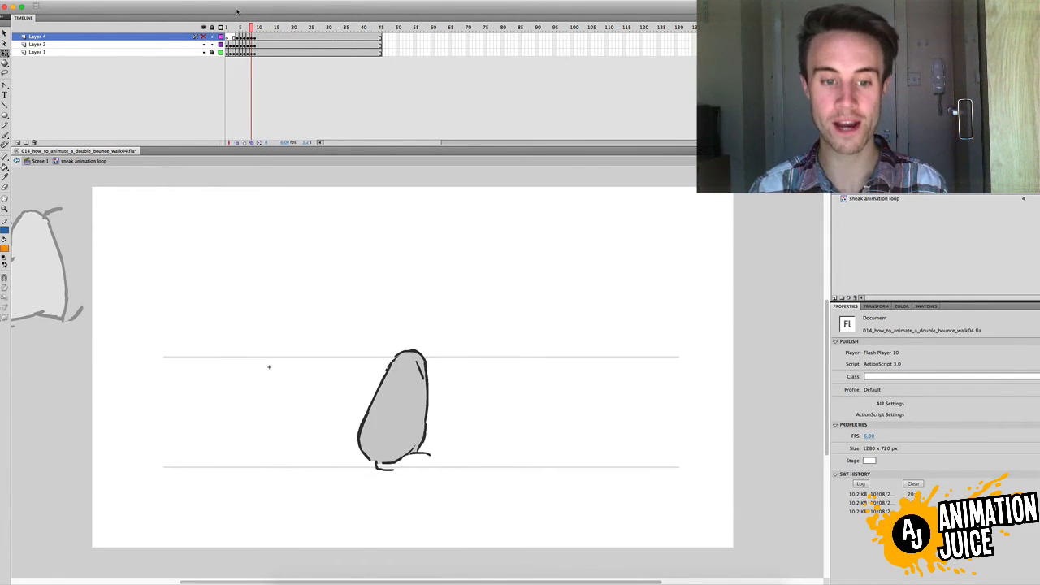
pyautogui.press('.')
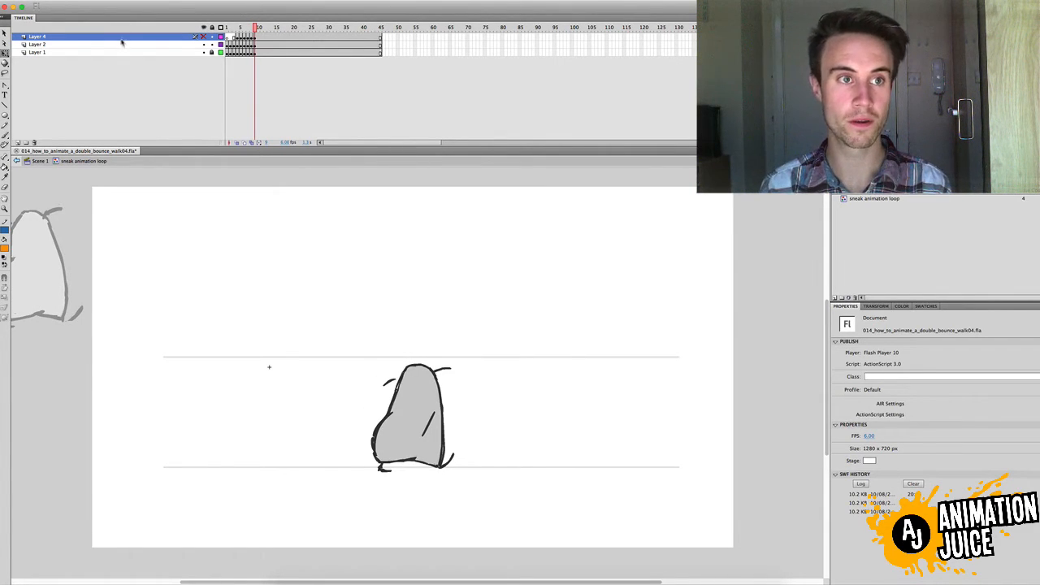
# Preview the walk at 6 fps as a test movie and by playing the loop from frame 1 on the timeline.
pyautogui.hotkey('ctrl', 'Return')
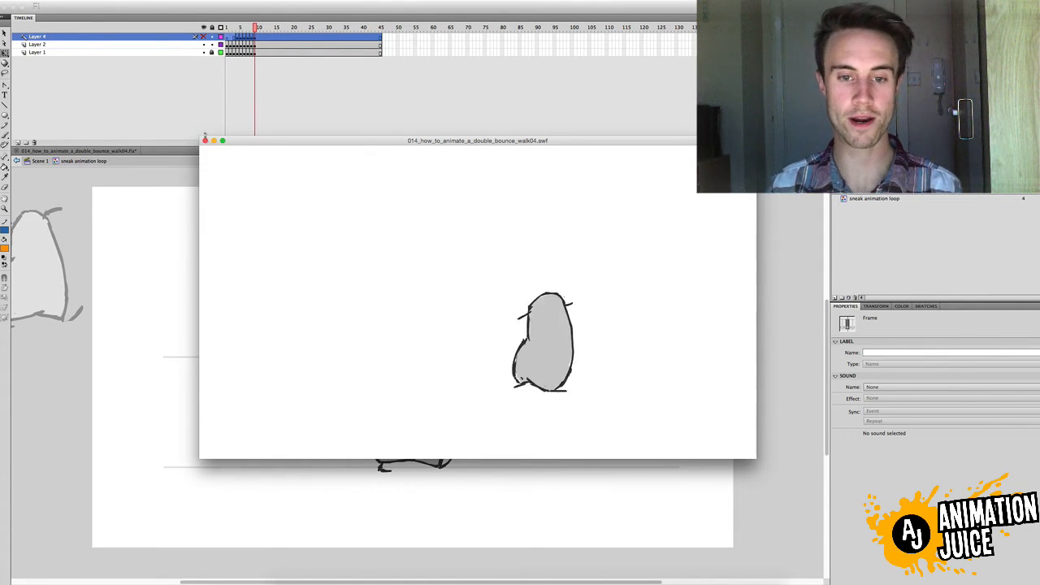
pyautogui.click(204, 141)
pyautogui.hotkey('shift', ',')
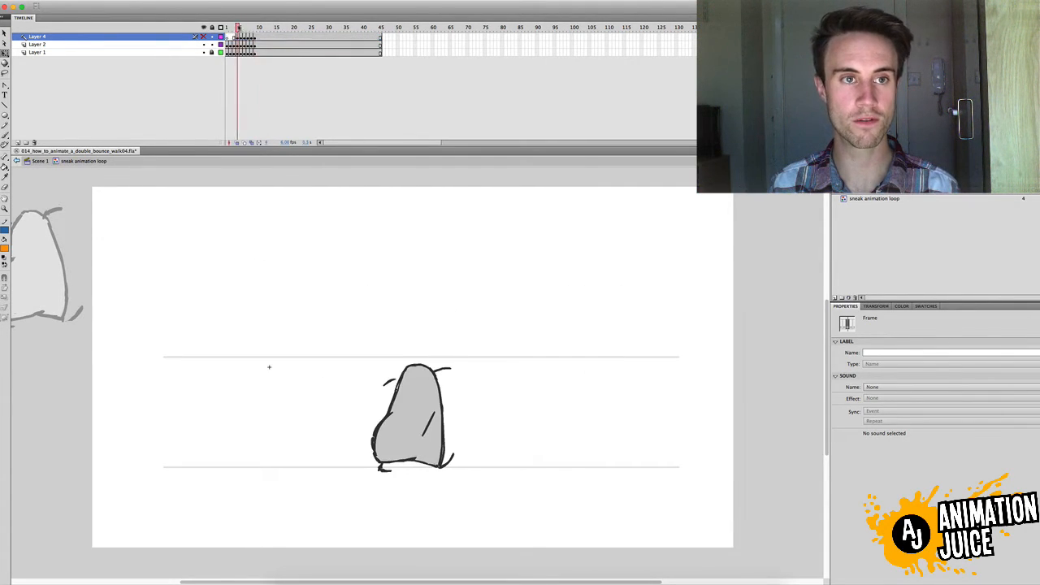
pyautogui.hotkey('shift', ',')
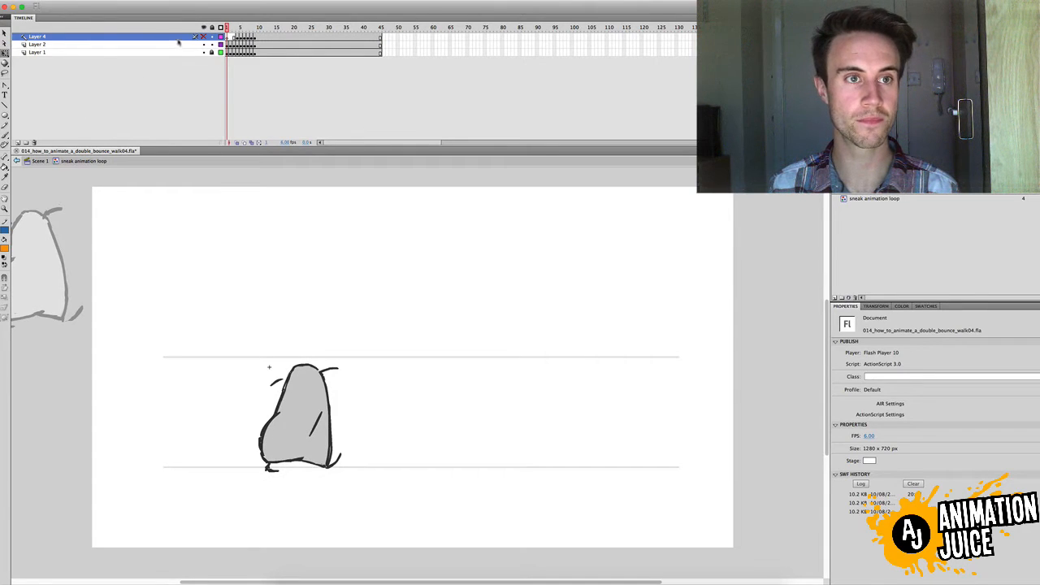
pyautogui.press('Return')
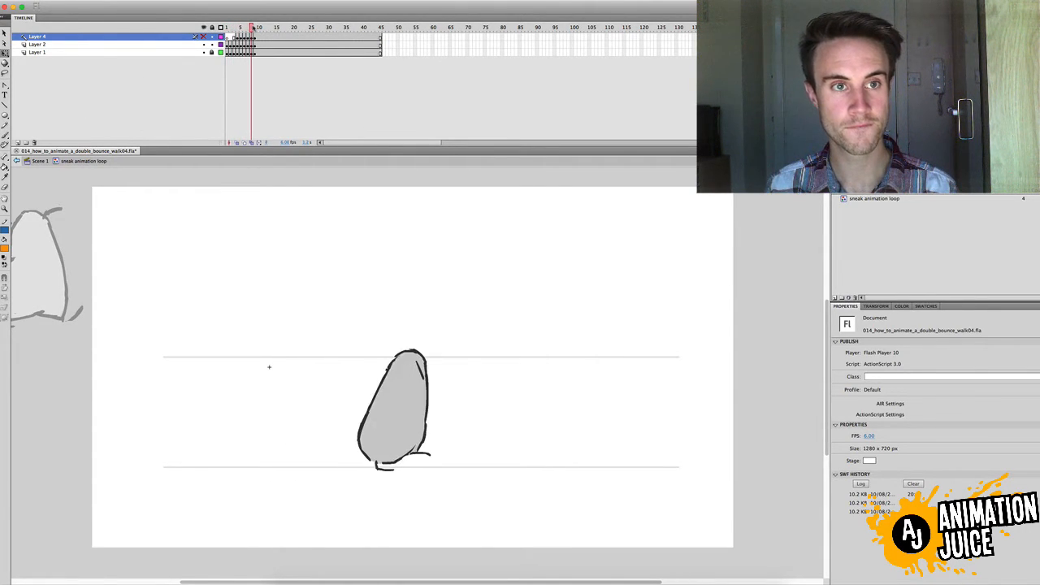
pyautogui.hotkey('shift', ',')
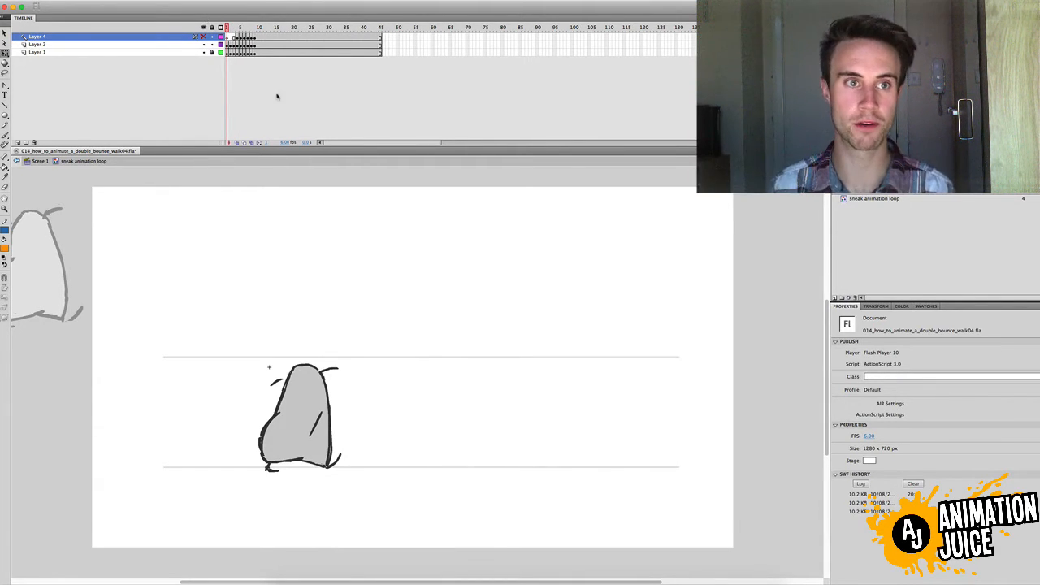
pyautogui.press('Return')
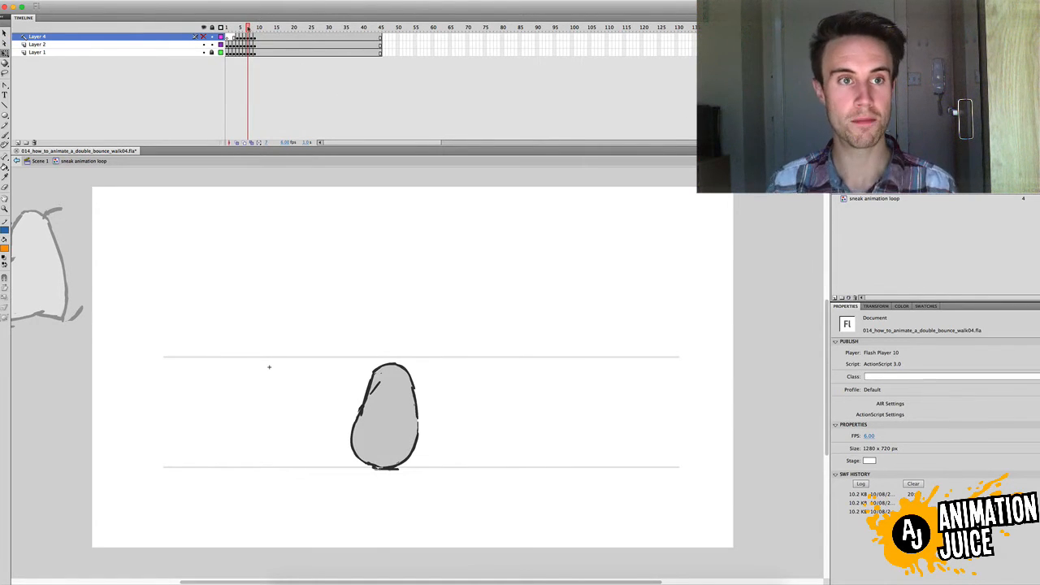
pyautogui.moveTo(249, 28); pyautogui.dragTo(228, 28)
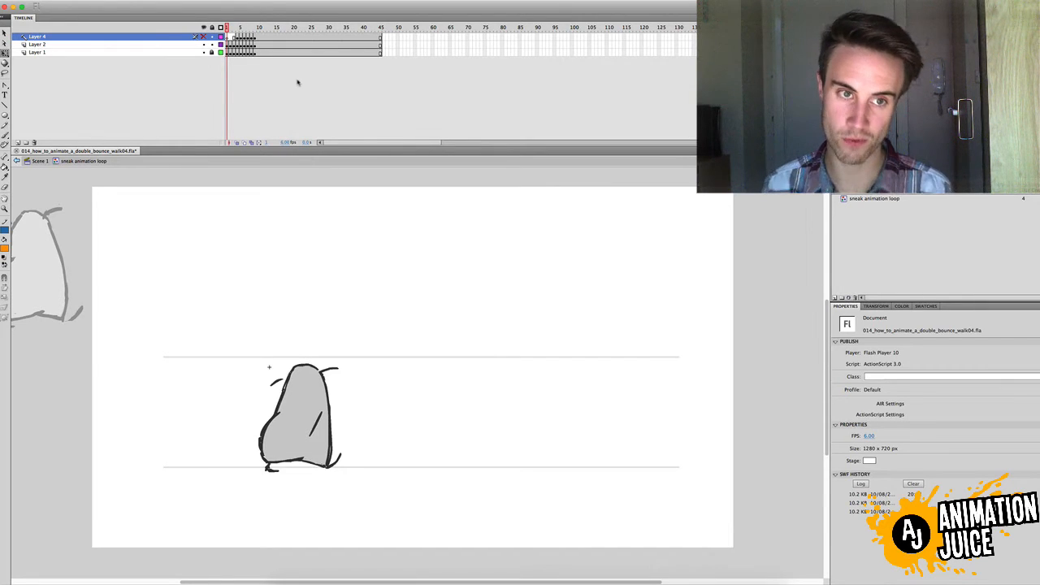
pyautogui.hotkey('ctrl', 'Return')
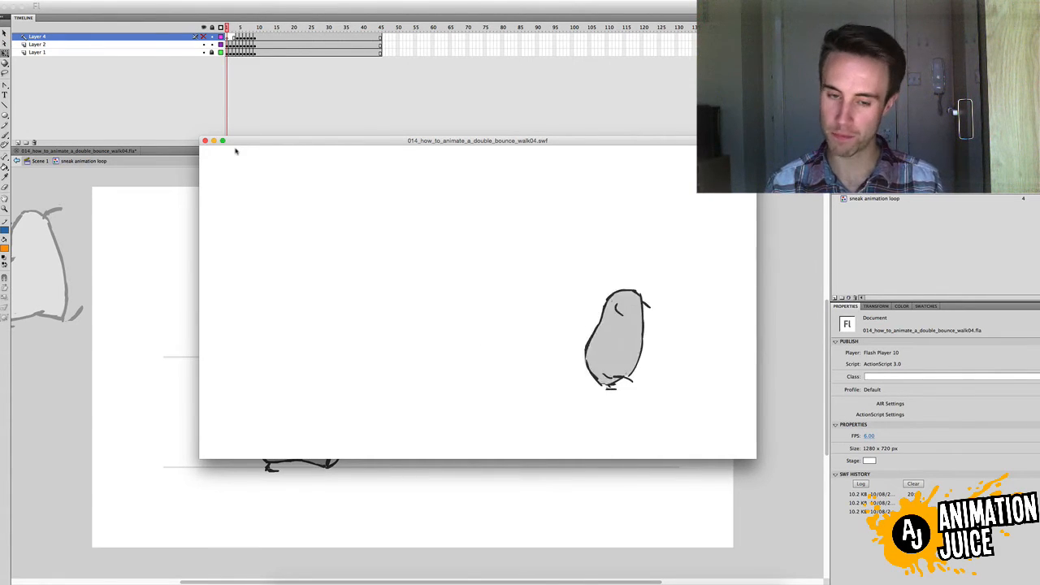
pyautogui.click(205, 141)
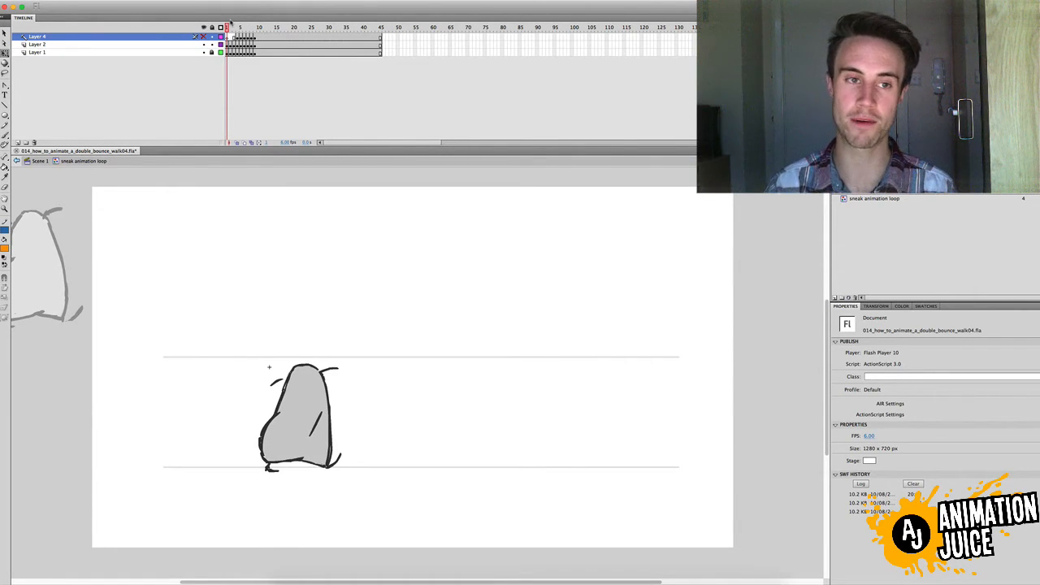
# Set the document's frame rate to 8 fps, preview the walk as a test movie and close the preview.
pyautogui.click(286, 143)
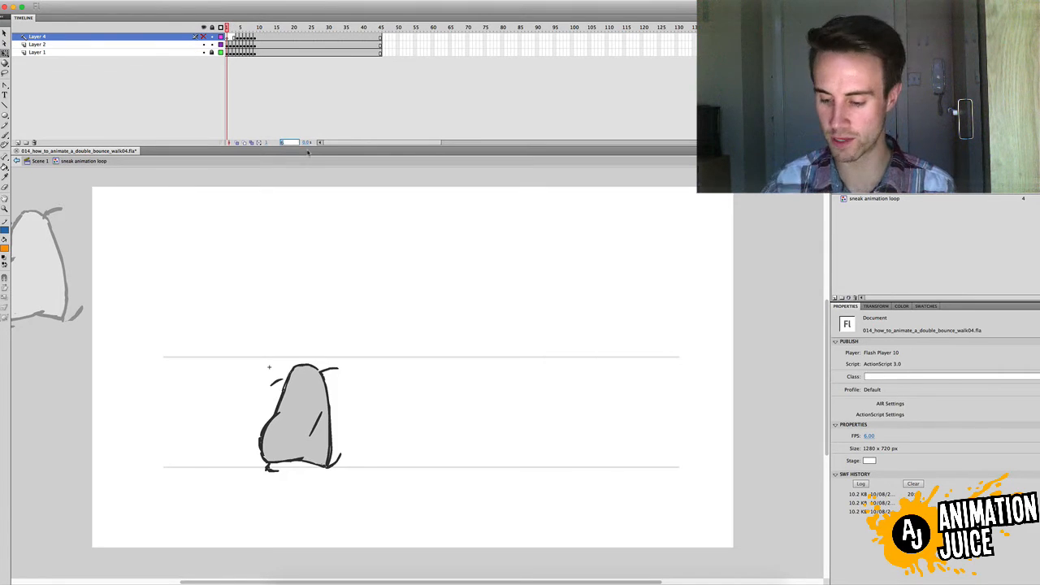
pyautogui.write('8')
pyautogui.press('Return')
pyautogui.press('super+Return')
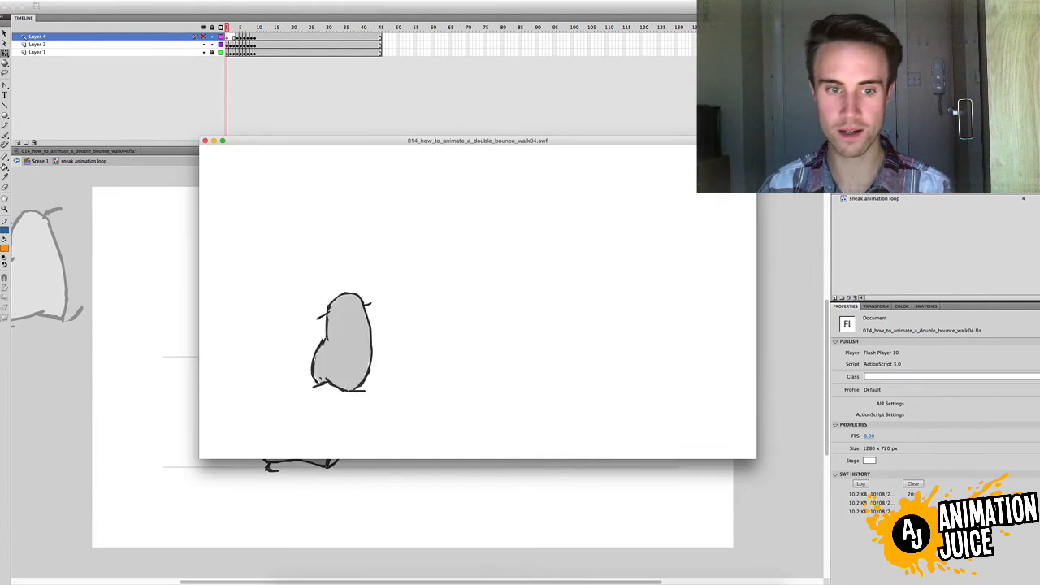
pyautogui.click(205, 141)
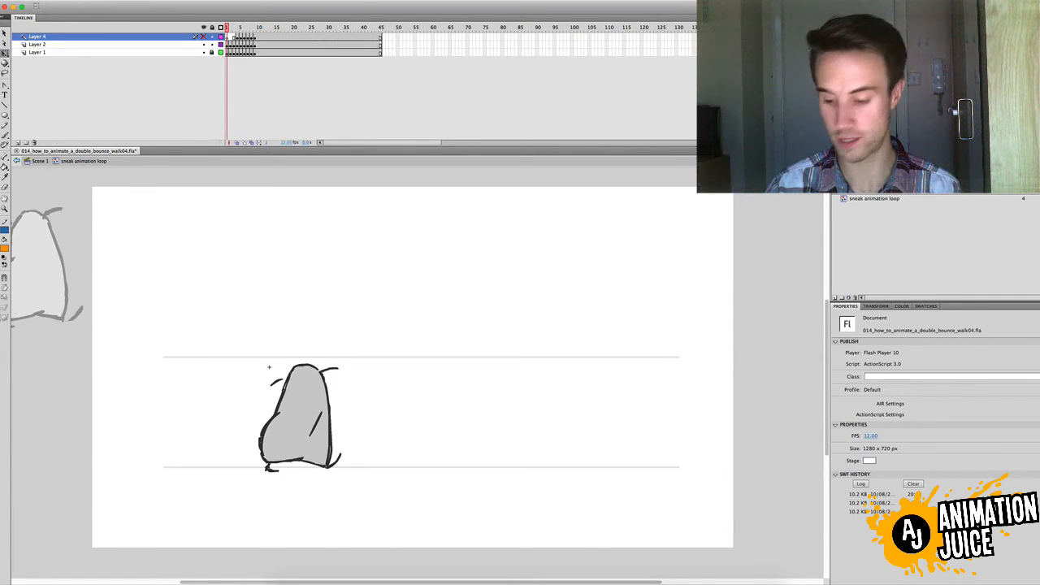
# Preview the walk as a test movie at 12 fps and close the preview.
pyautogui.press('super+Return')
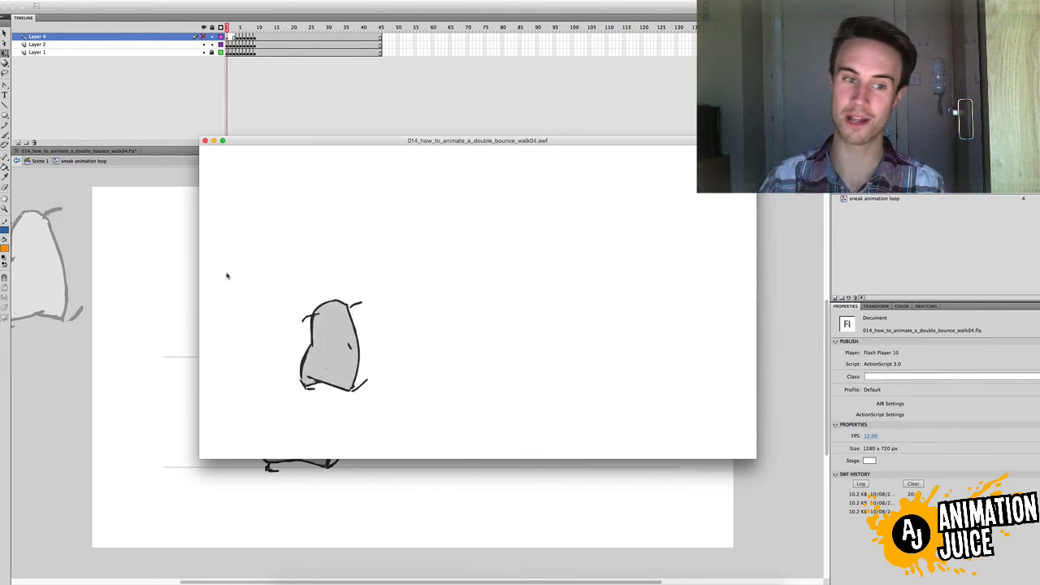
pyautogui.click(205, 142)
# Set the document's frame rate to 24 fps, preview the walk as a test movie and close the preview.
pyautogui.click(290, 143)
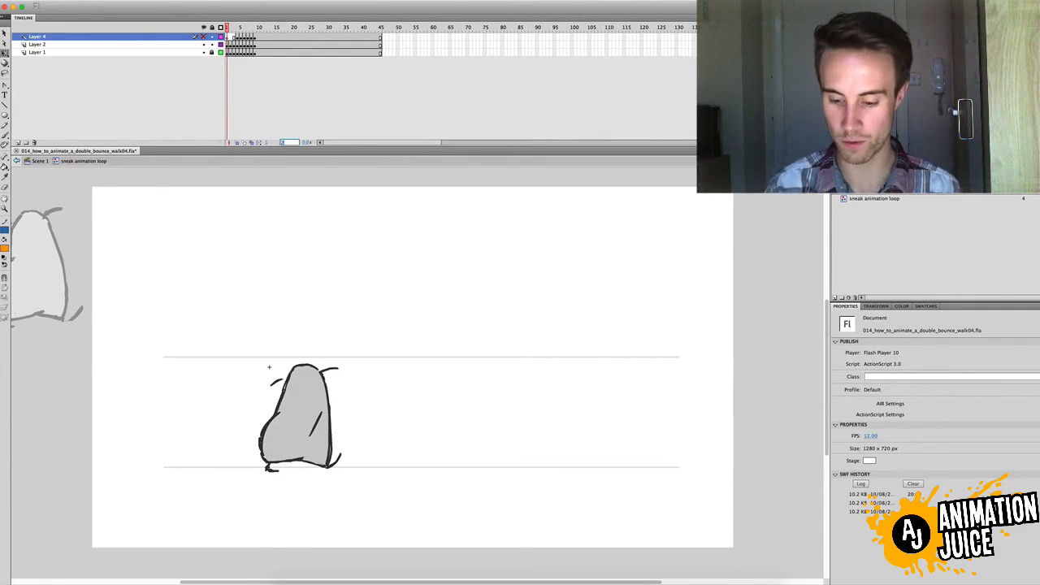
pyautogui.write('24')
pyautogui.press('Return')
pyautogui.hotkey('ctrl', 'Return')
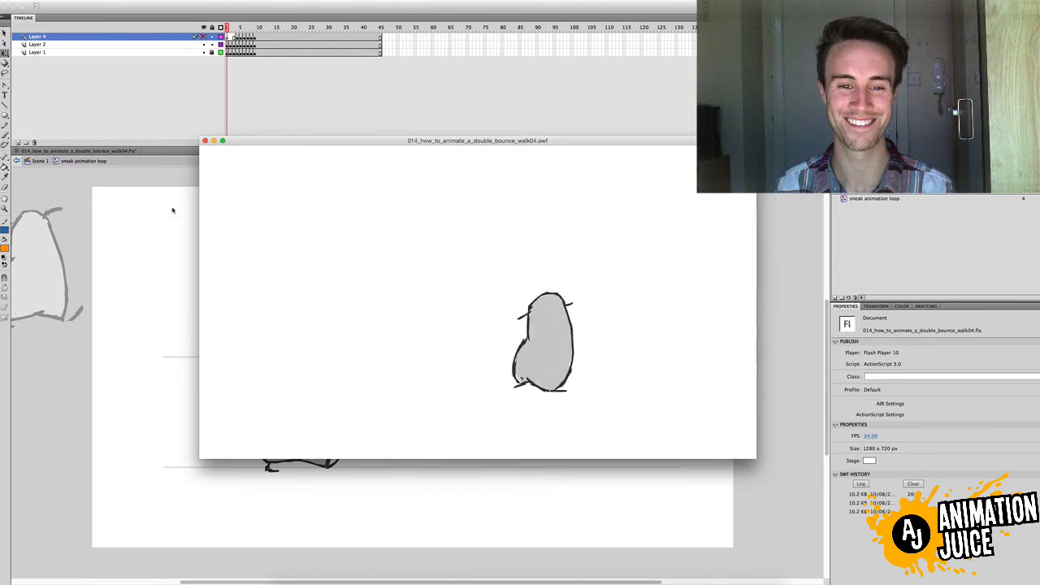
pyautogui.click(204, 141)
# Set the document's frame rate to 2 fps, preview the walk as a test movie and close the preview.
pyautogui.click(294, 143)
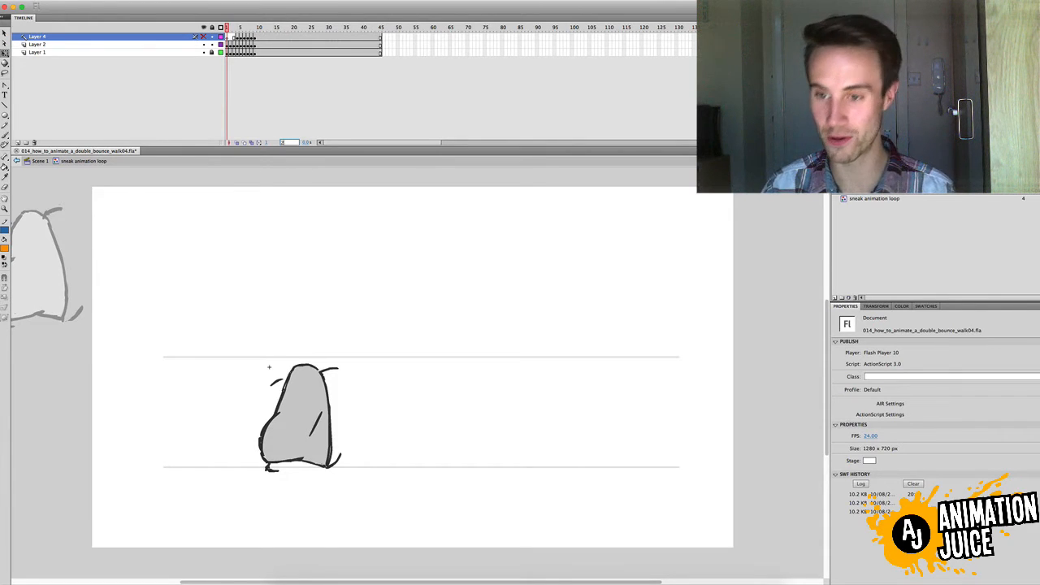
pyautogui.write('2')
pyautogui.press('Return')
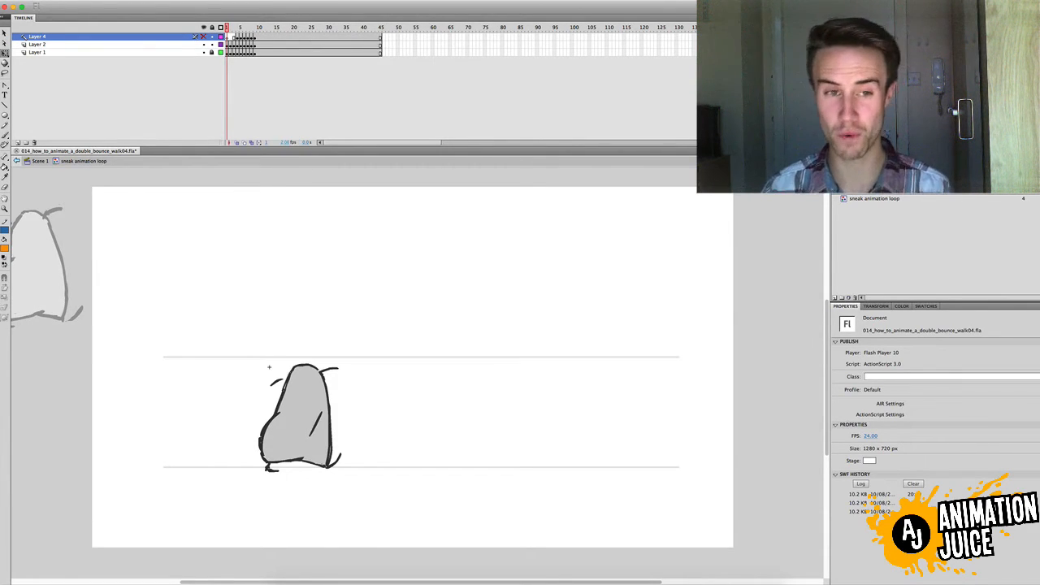
pyautogui.press('super+Return')
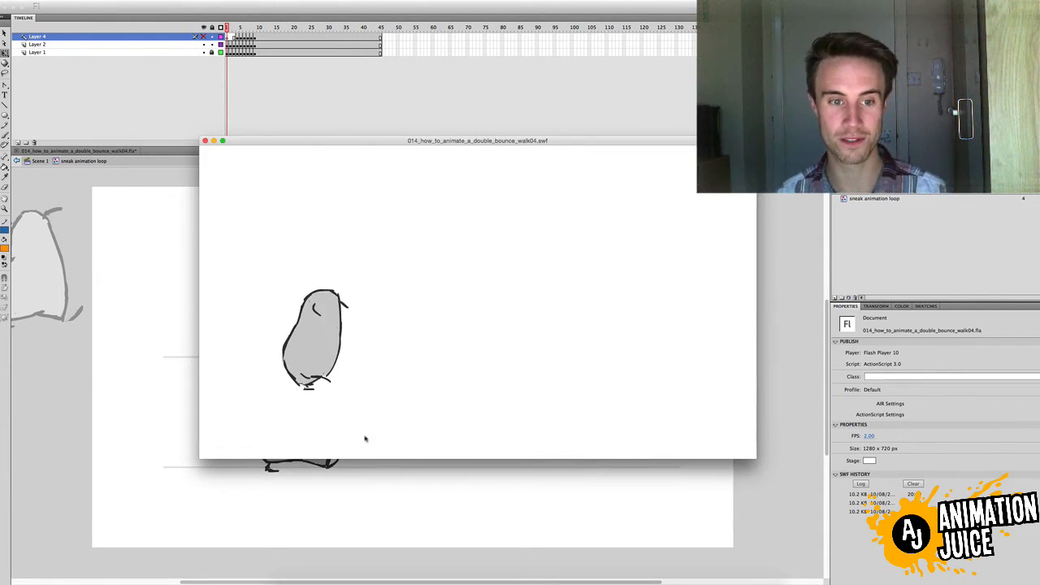
pyautogui.click(204, 140)
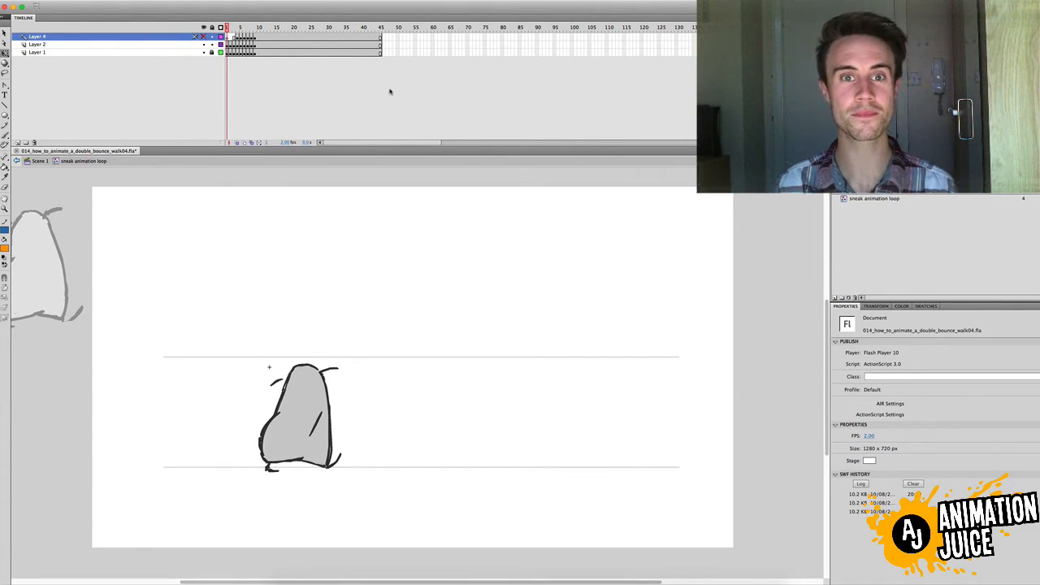
pyautogui.click(290, 143)
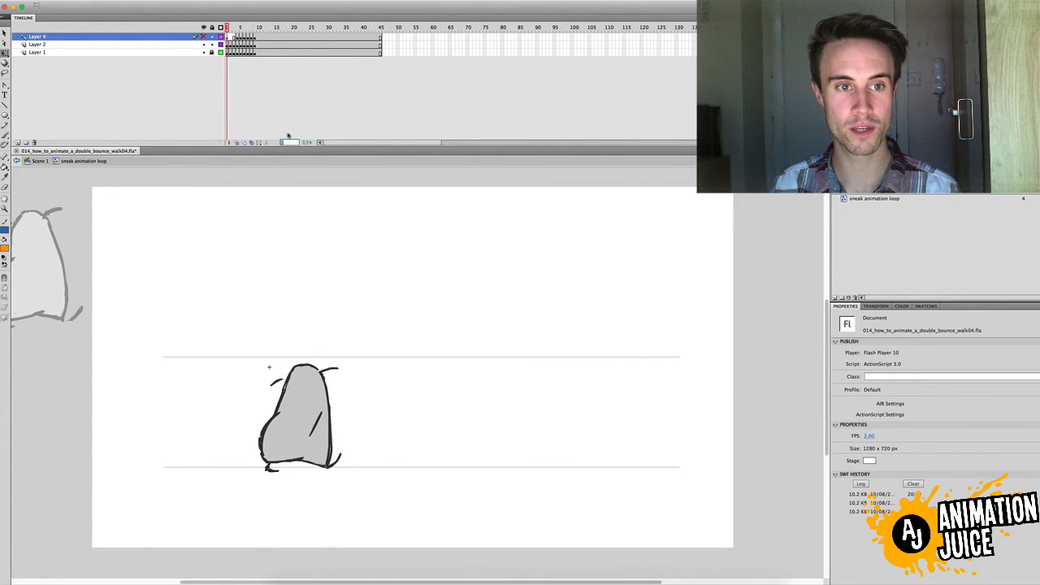
pyautogui.press('Return')
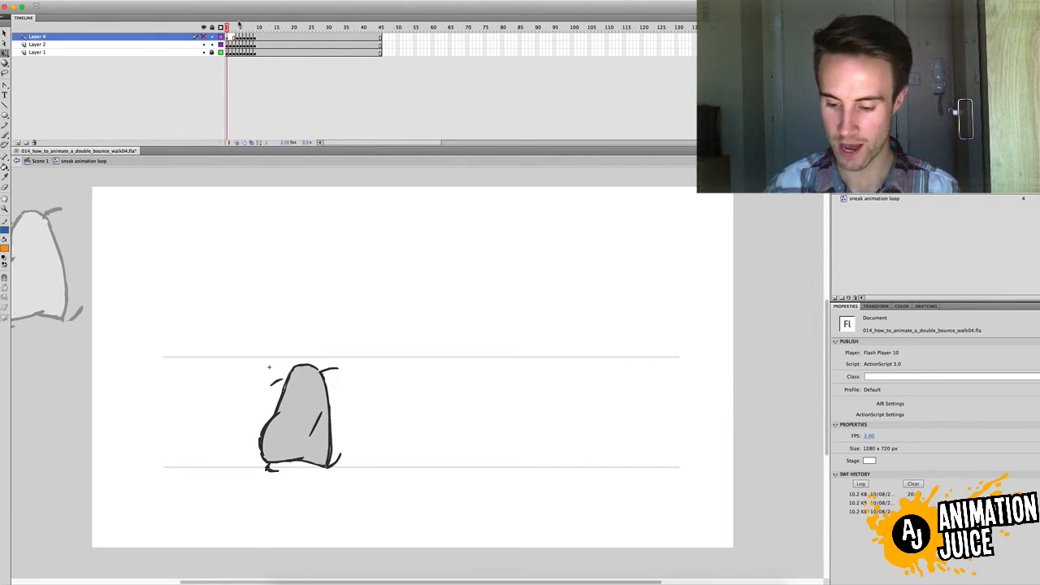
pyautogui.press('F5')
pyautogui.press('F5')
pyautogui.hotkey('shift', 'F5')
pyautogui.hotkey('shift', 'F5')
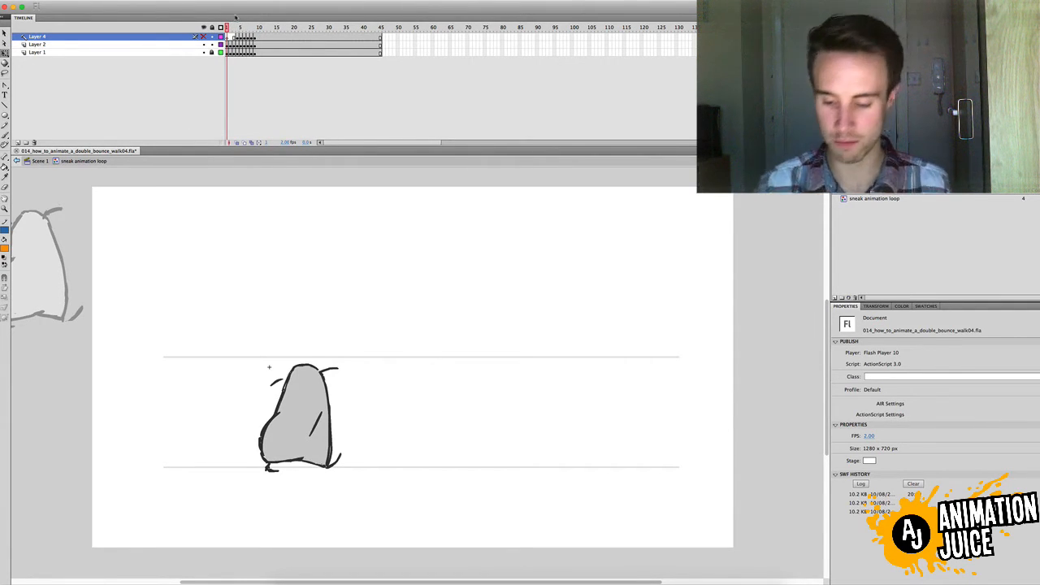
# Insert three frames after frame 1 on all layers to hold the first pose through frame 4.
pyautogui.press('F5')
pyautogui.press('F5')
pyautogui.press('F5')
pyautogui.press('F5')
pyautogui.press('F5')
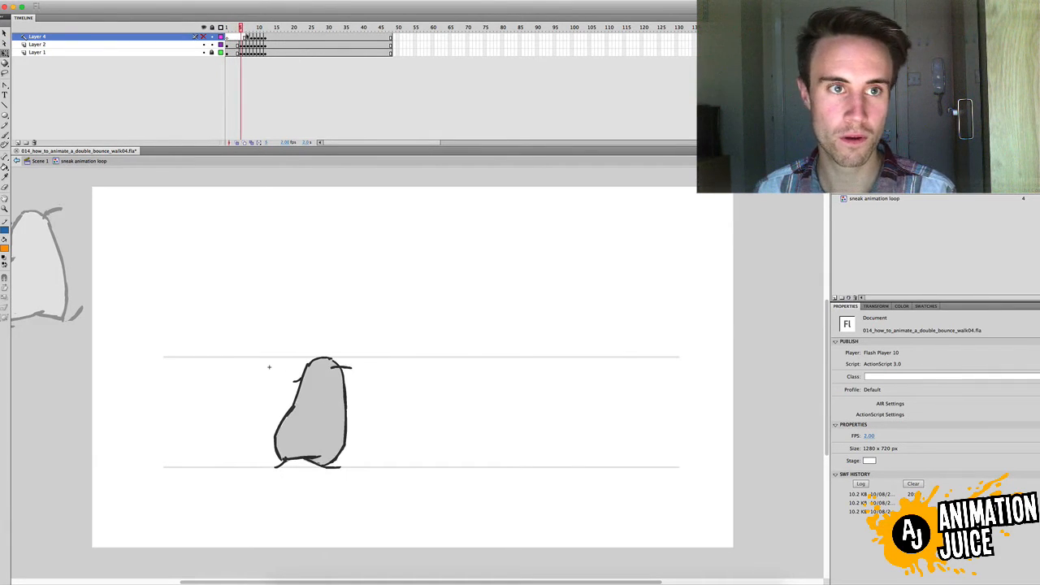
# Try holding the second and third poses for four frames each by inserting frames on all layers.
pyautogui.click(255, 27)
pyautogui.press('F5')
pyautogui.press('F5')
pyautogui.press('F5')
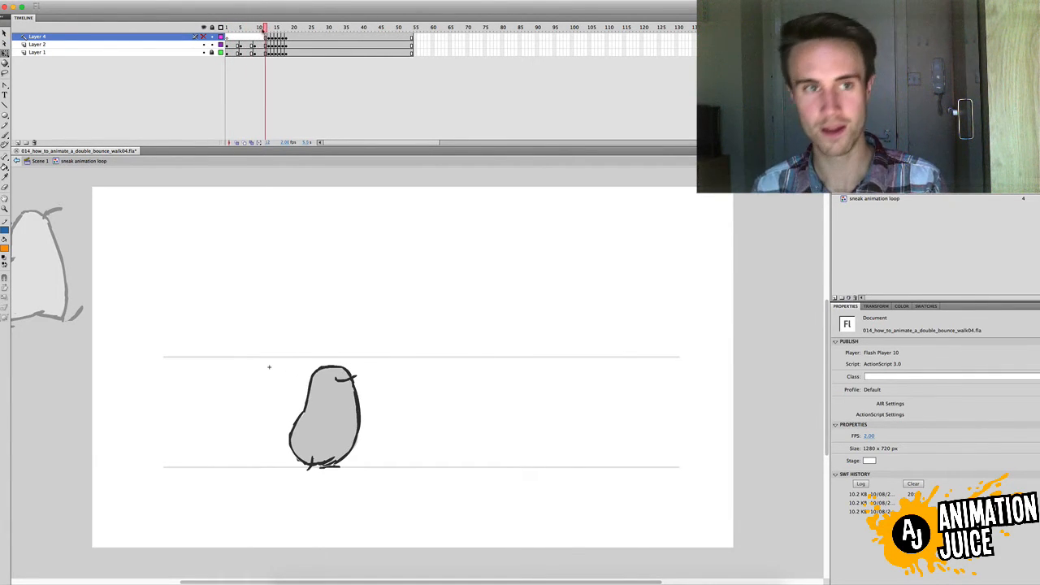
# Undo the inserted holds on all layers so that each pose lasts a single frame.
pyautogui.press('super+z')
pyautogui.press('super+z')
pyautogui.press('super+z')
pyautogui.hotkey('shift', 'F5')
pyautogui.hotkey('shift', 'F5')
pyautogui.hotkey('shift', 'F5')
pyautogui.hotkey('shift', 'F5')
pyautogui.hotkey('shift', 'F5')
pyautogui.hotkey('shift', 'F5')
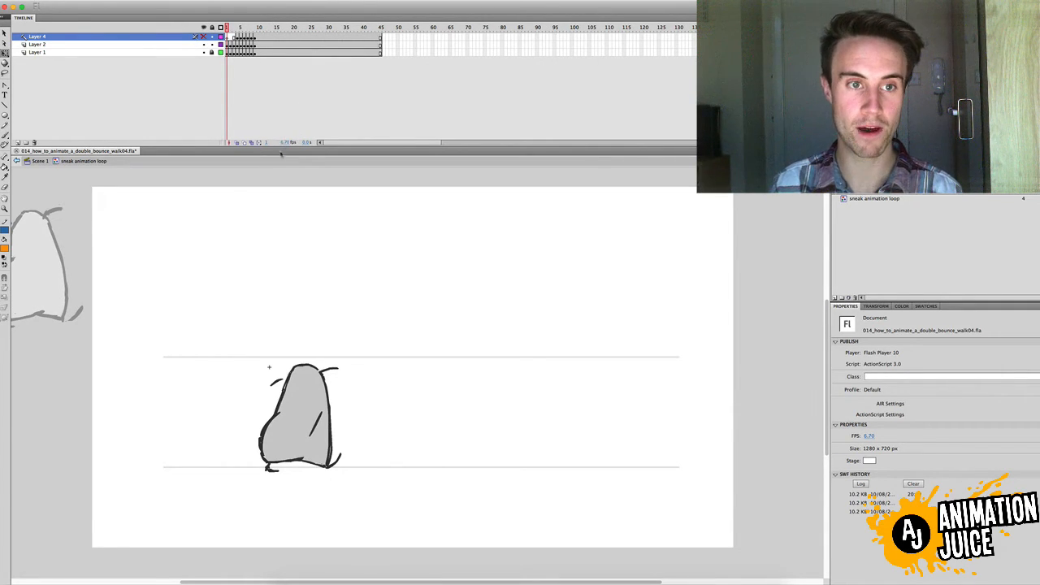
# Set the document's frame rate to 6 fps, preview the walk as a test movie and close the preview.
pyautogui.click(285, 143)
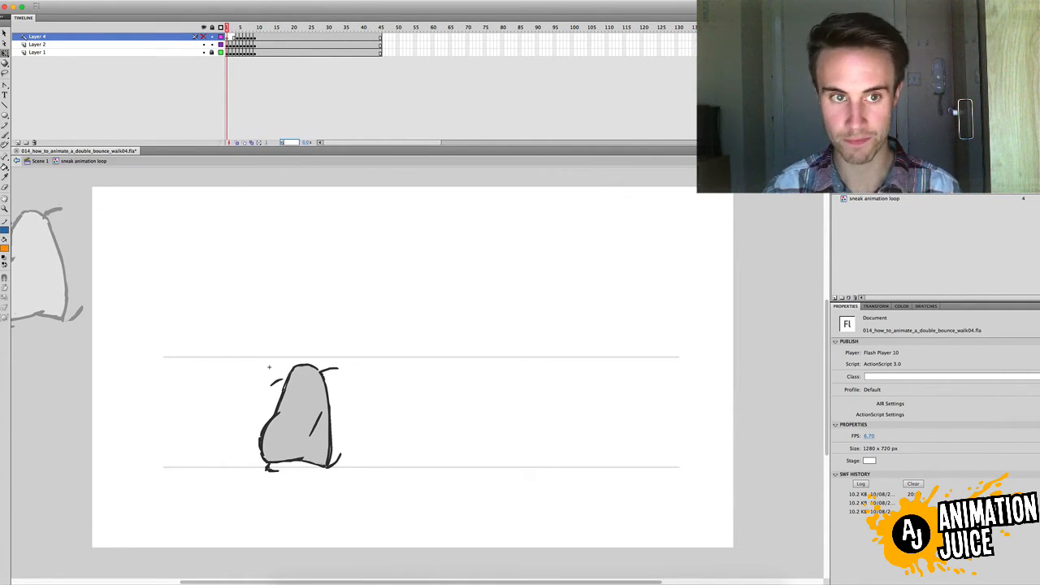
pyautogui.write('6')
pyautogui.press('Return')
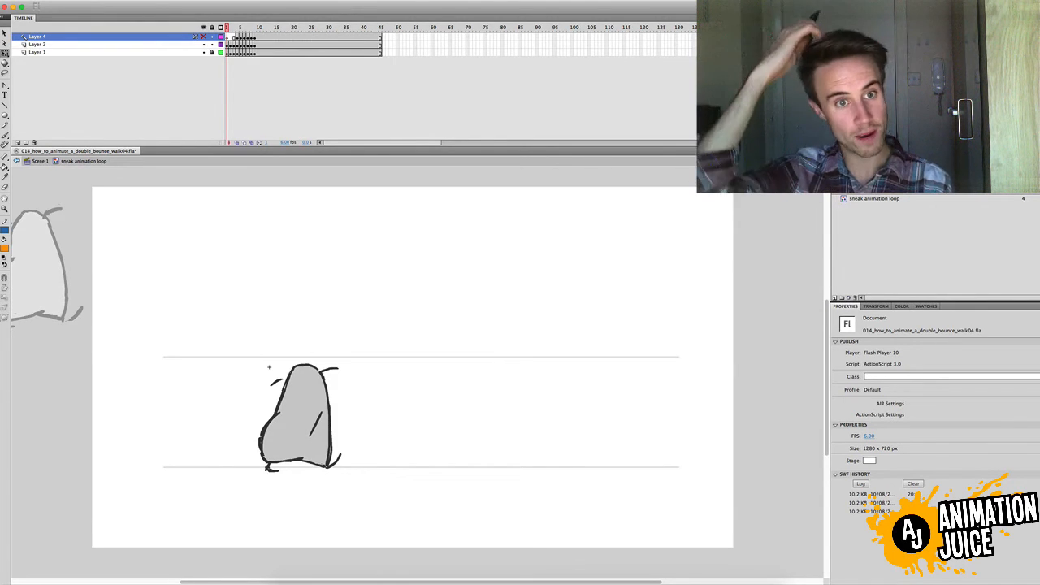
pyautogui.hotkey('ctrl', 'Return')
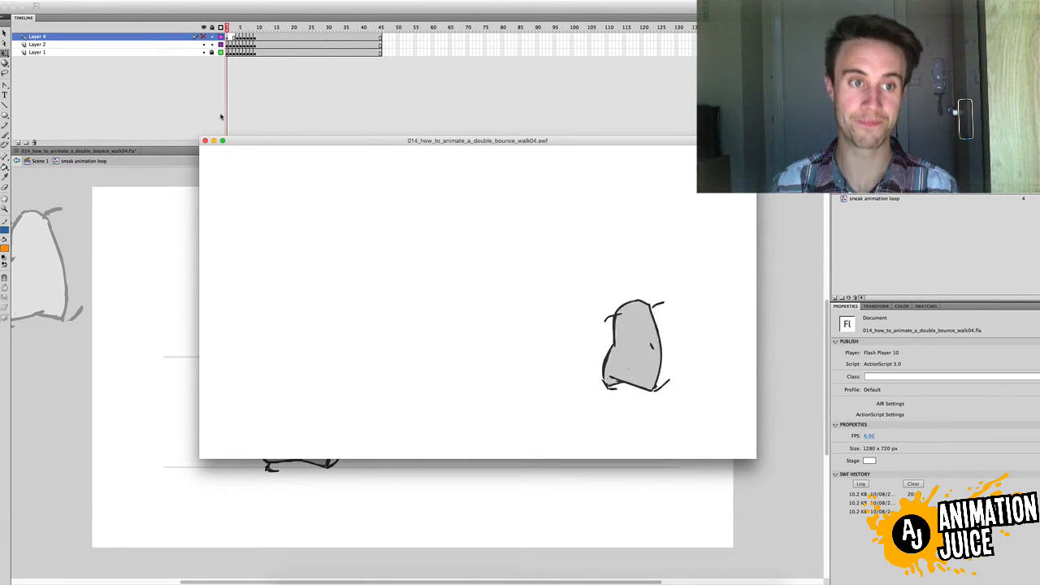
pyautogui.click(204, 140)
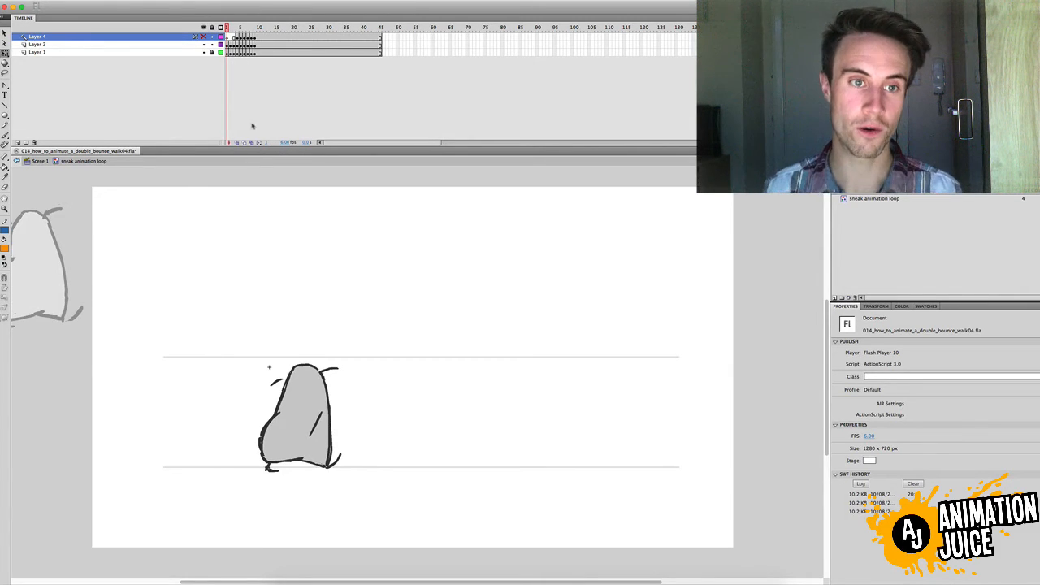
# Set the document's frame rate to 24 fps.
pyautogui.click(288, 142)
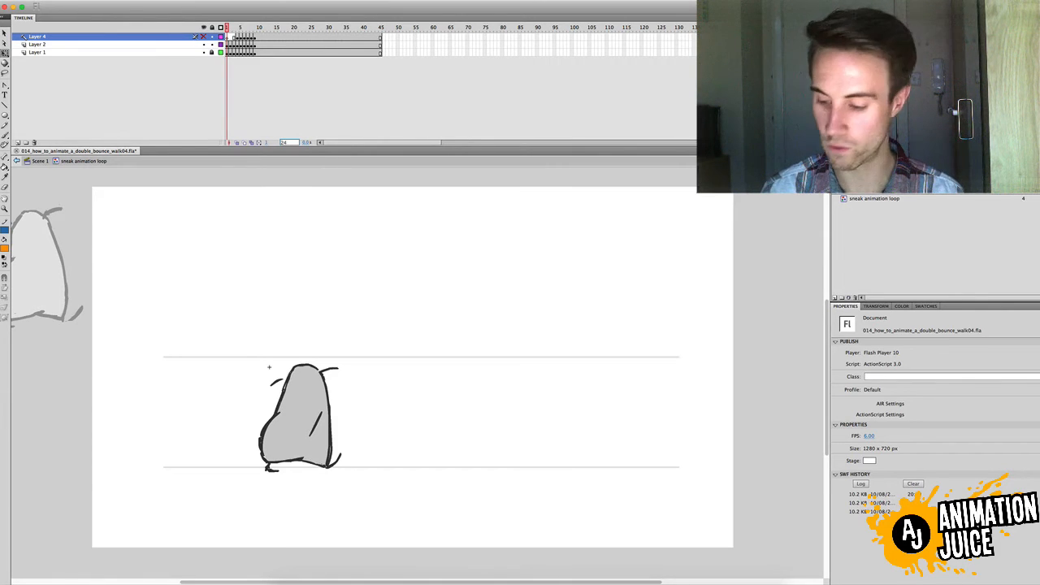
pyautogui.press('Return')
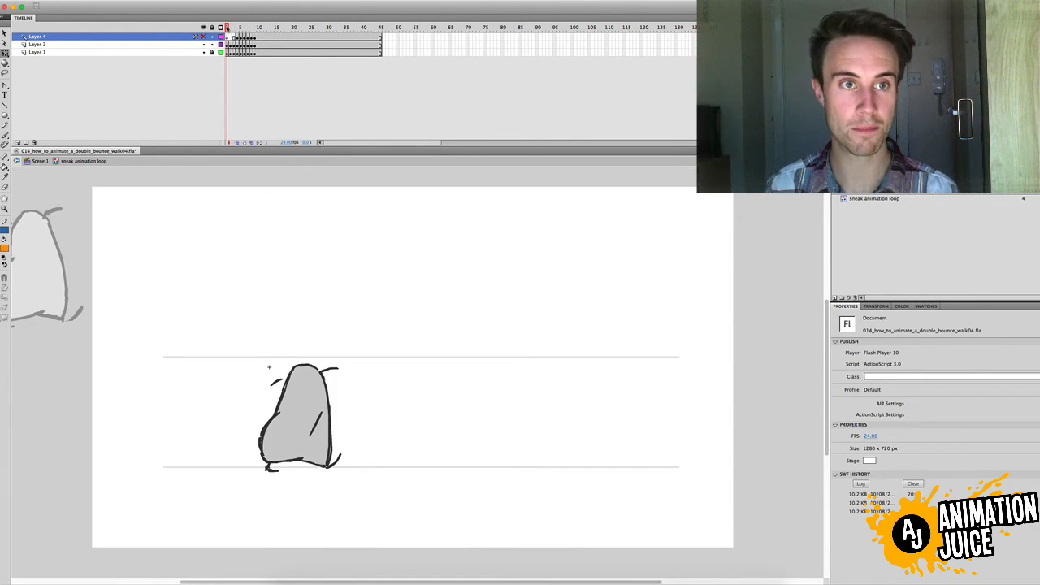
pyautogui.press('Return')
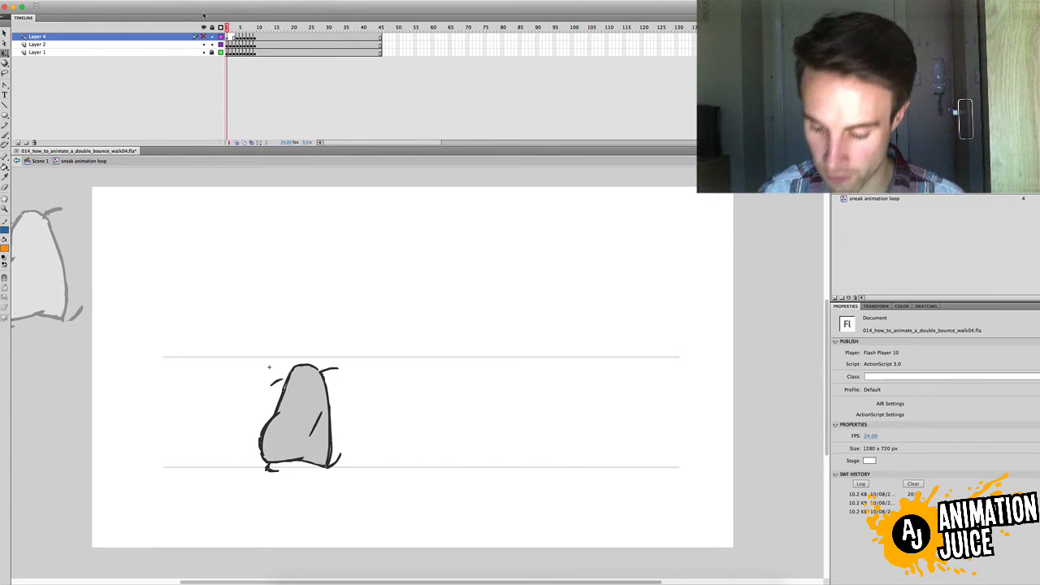
# Insert three frames on all layers after frame 1 to hold the first pose through frame 4.
pyautogui.press('F5')
pyautogui.press('F5')
pyautogui.press('F5')
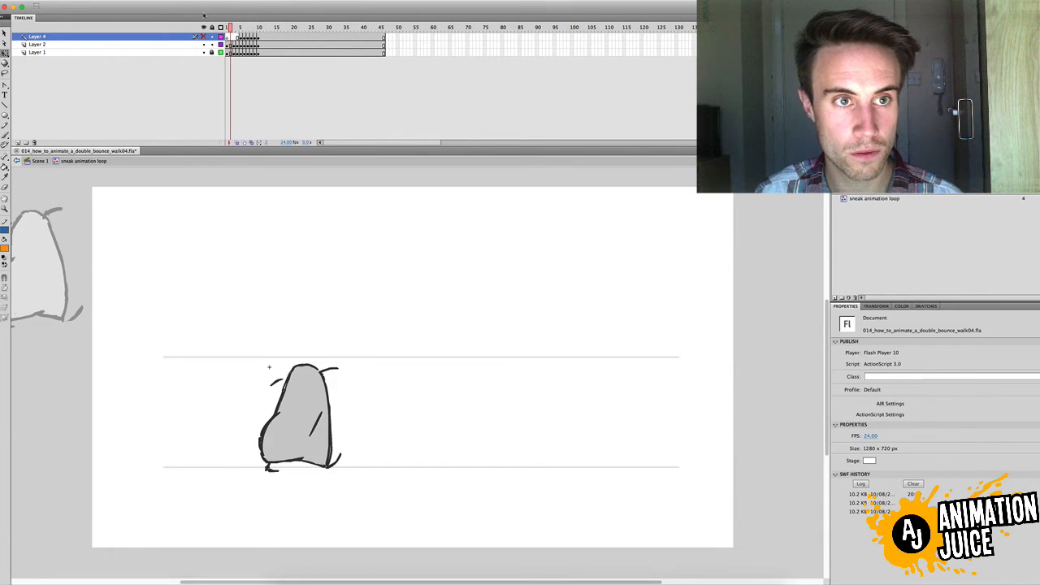
pyautogui.press('.')
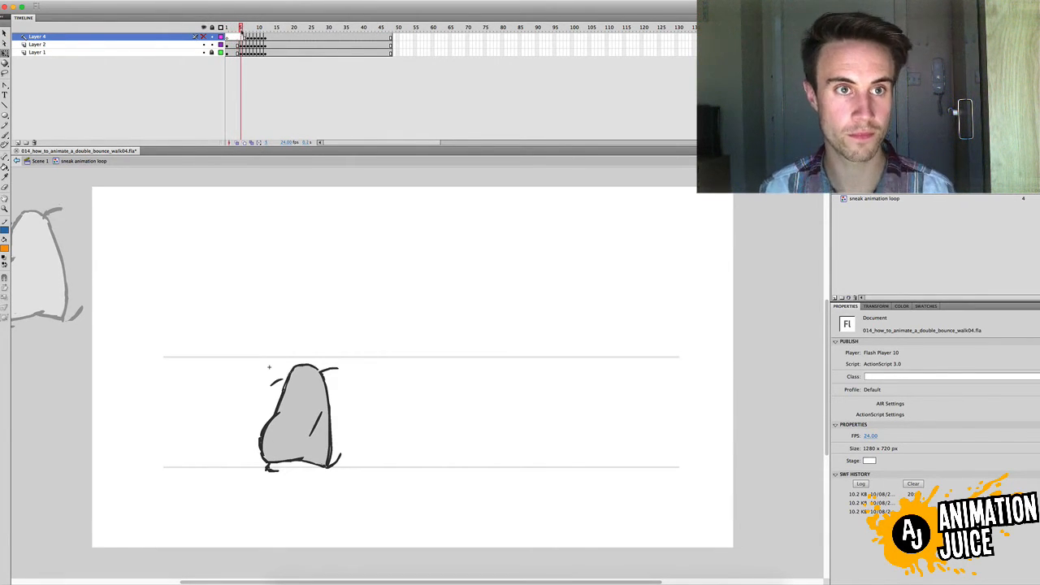
# Insert frames on all layers to hold the second pose through frame 8 and the third pose through frame 12.
pyautogui.press('F5')
pyautogui.press('F5')
pyautogui.press('F5')
pyautogui.press('F5')
pyautogui.press('F5')
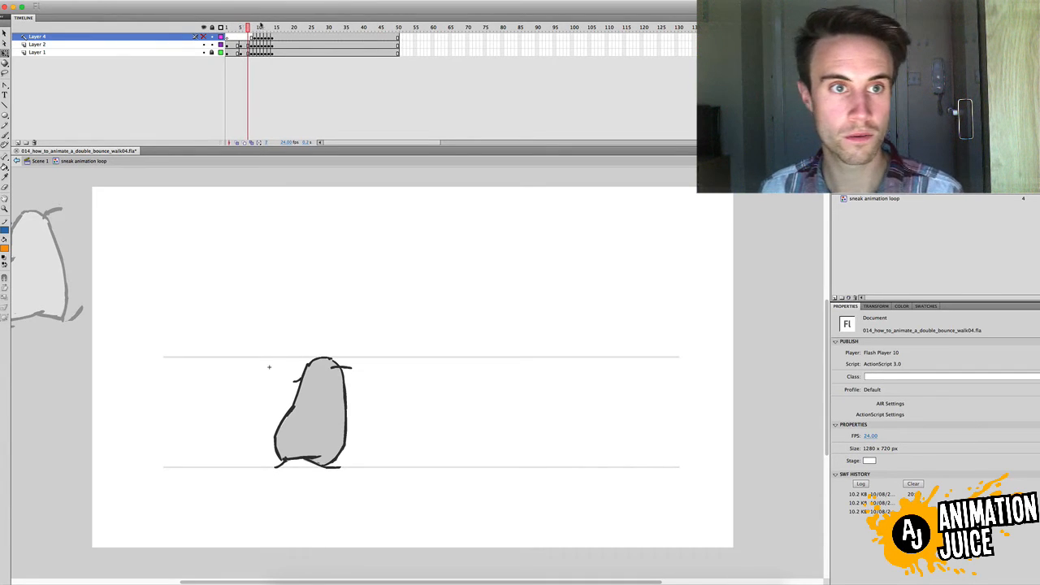
pyautogui.press('F5')
pyautogui.press('F5')
pyautogui.press('F5')
pyautogui.press('F5')
pyautogui.press('F5')
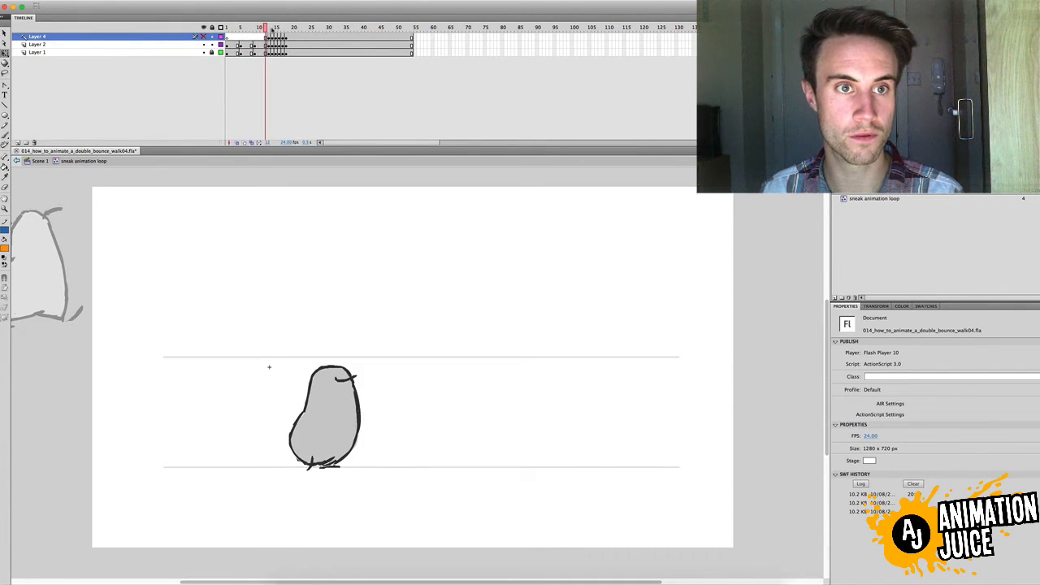
# Insert frames on all layers so the poses from frame 13 through frame 32 hold for four frames each.
pyautogui.press('F5')
pyautogui.press('F5')
pyautogui.press('F5')
pyautogui.press('F5')
pyautogui.press('F5')
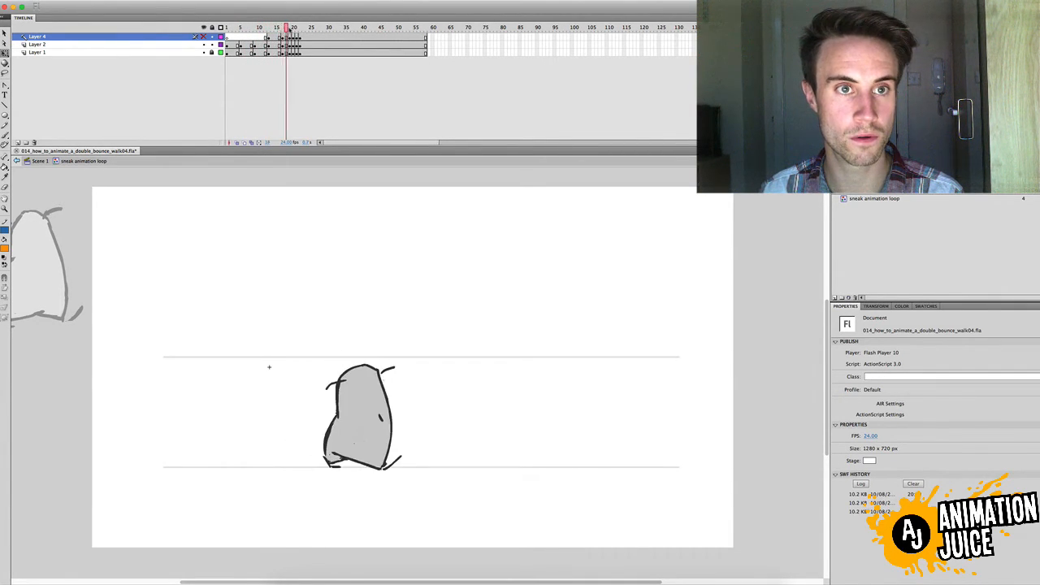
pyautogui.press('F5')
pyautogui.press('F5')
pyautogui.press('F5')
pyautogui.press('F5')
pyautogui.press('F5')
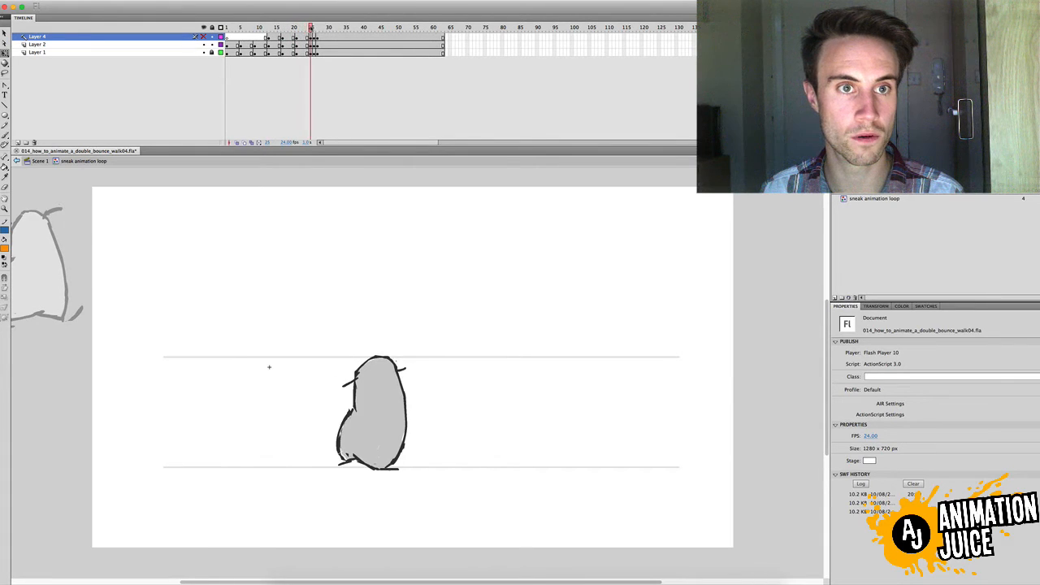
pyautogui.press('F5')
pyautogui.press('F5')
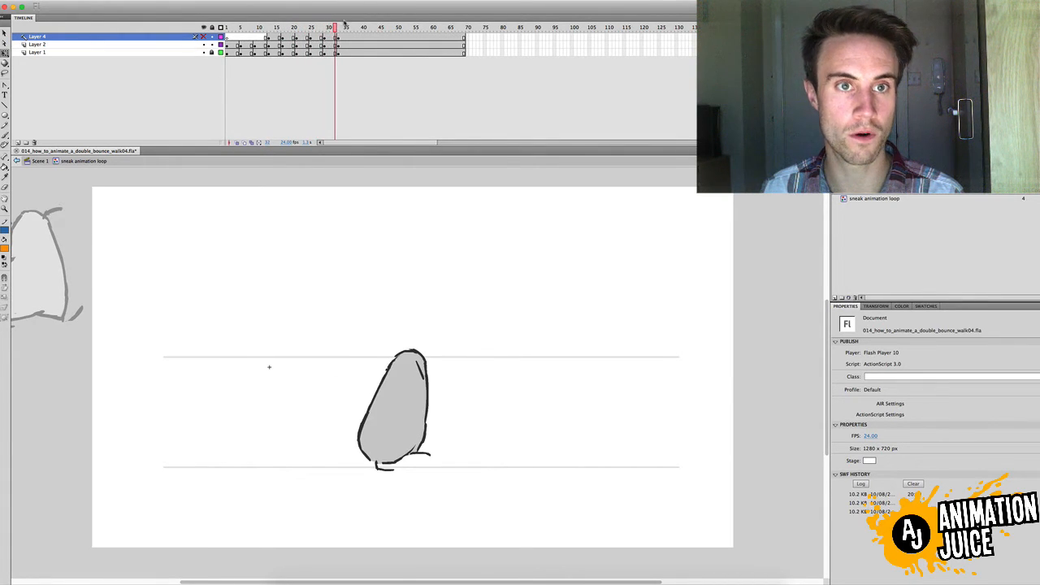
# Examine the held frames between the first poses on Layer 1 to see where in-between drawings belong.
pyautogui.moveTo(266, 30); pyautogui.dragTo(228, 28)
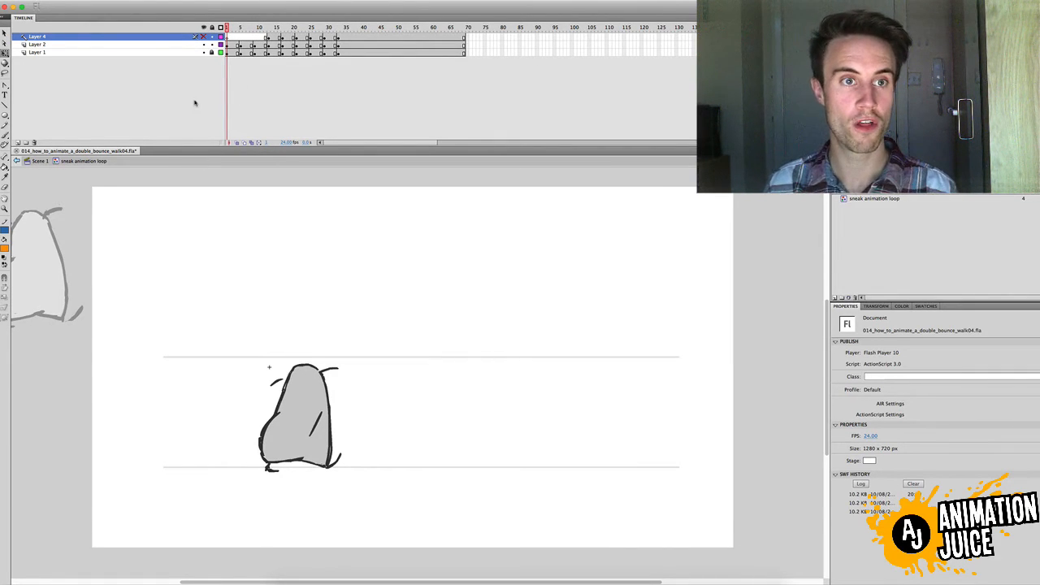
pyautogui.click(230, 52)
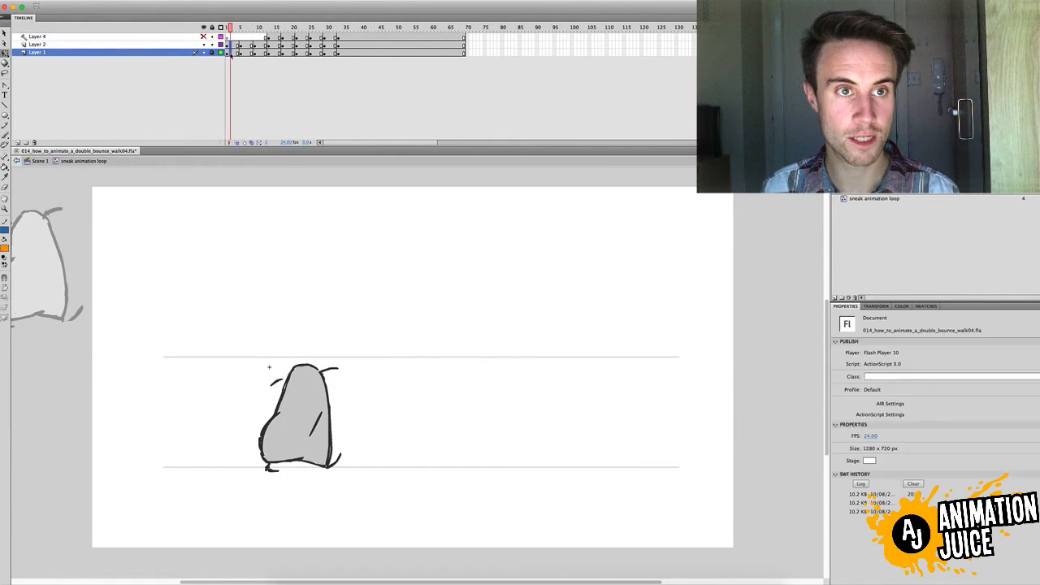
pyautogui.click(237, 51)
pyautogui.click(244, 51)
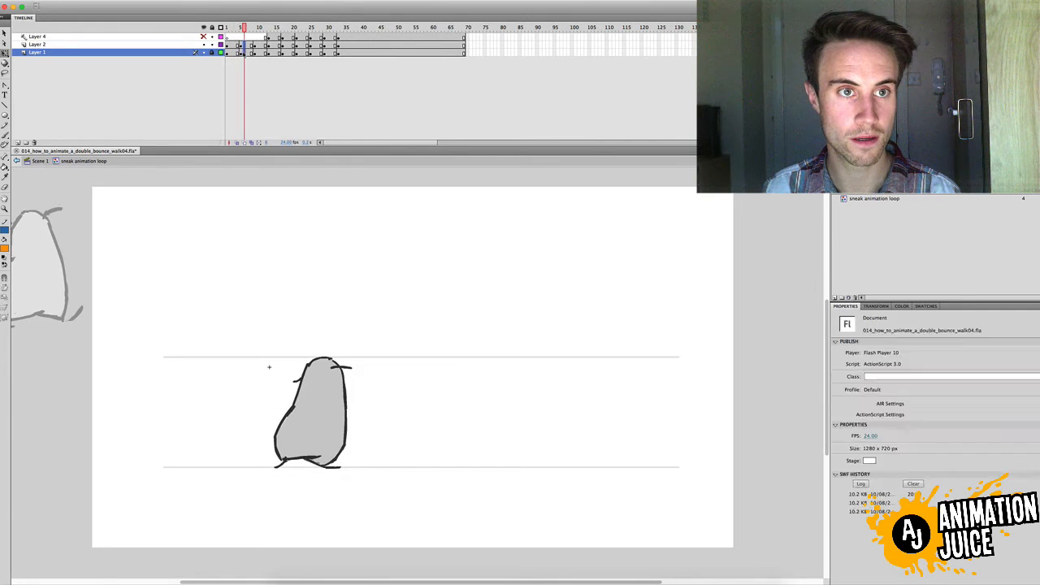
pyautogui.click(248, 51)
pyautogui.click(251, 51)
pyautogui.click(259, 51)
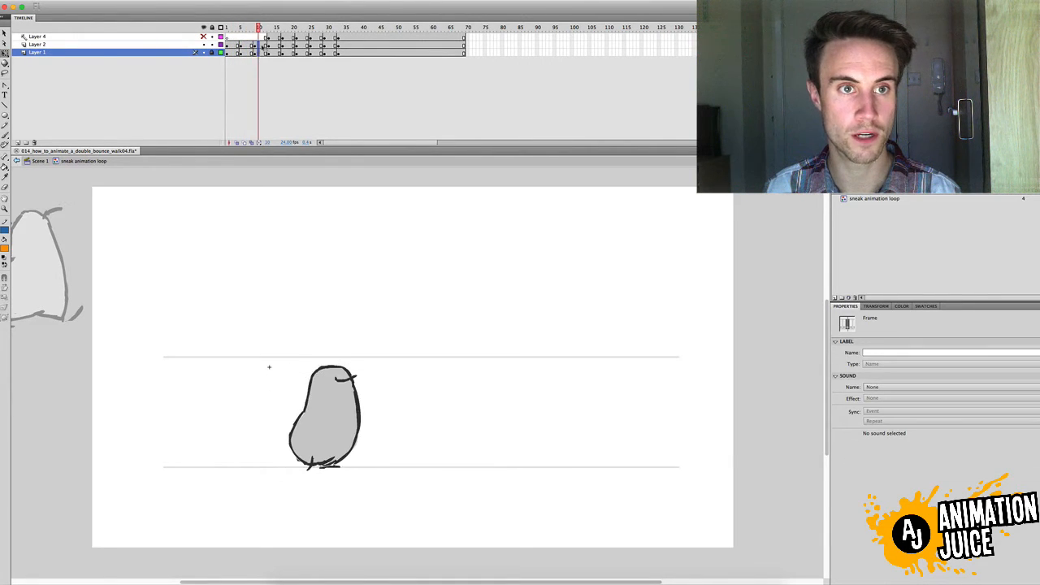
pyautogui.click(263, 48)
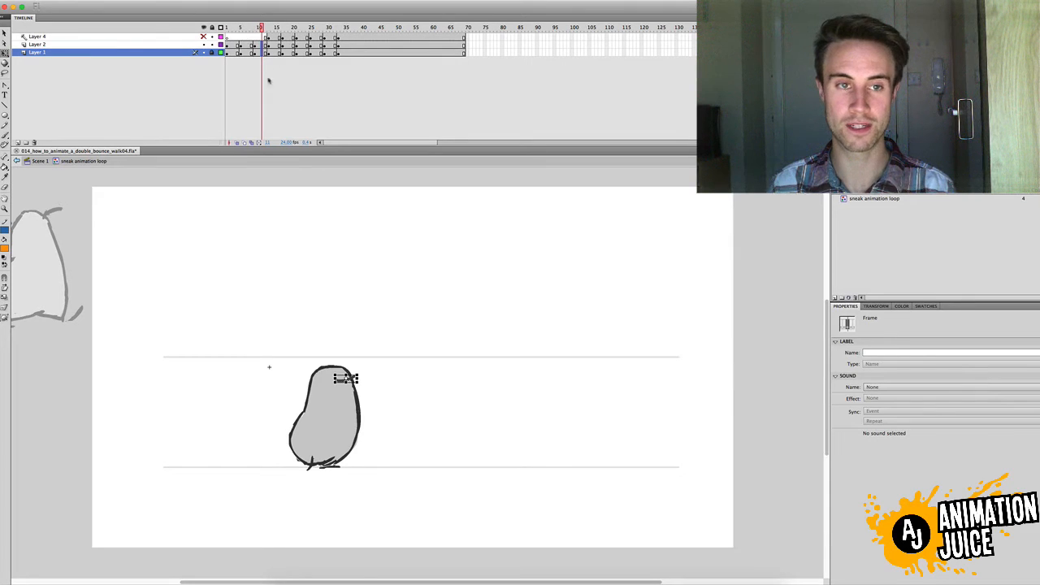
pyautogui.click(321, 188)
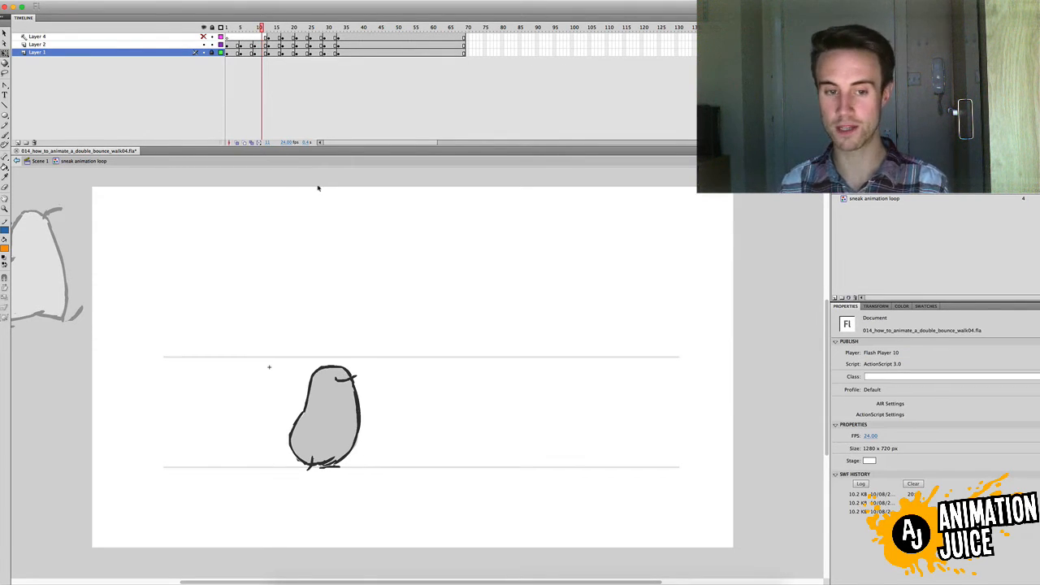
pyautogui.click(228, 28)
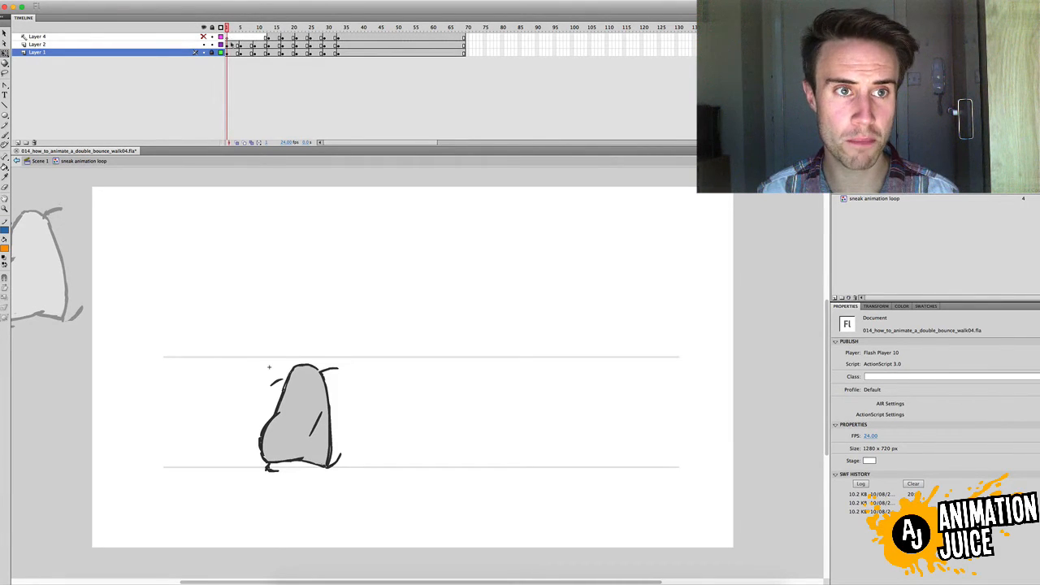
# Unlock Layer 1 and compare the first two poses with onion skinning at frame 2.
pyautogui.click(230, 52)
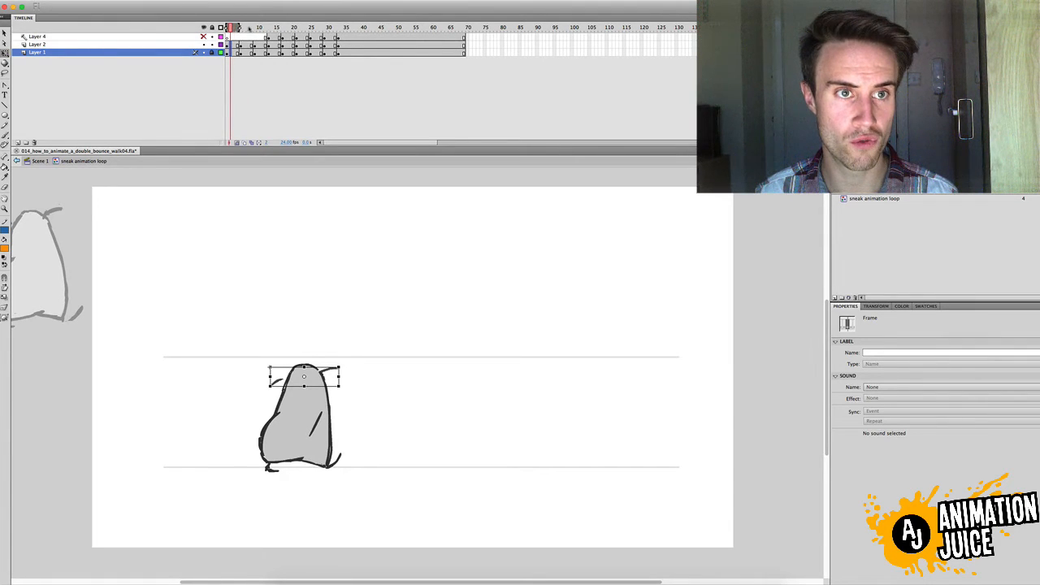
pyautogui.click(212, 53)
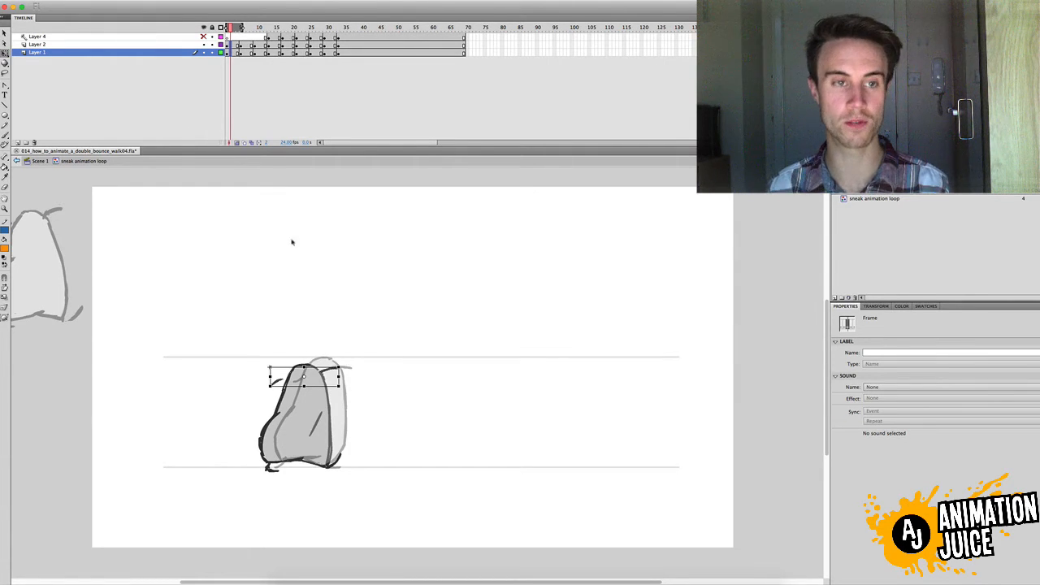
pyautogui.click(237, 143)
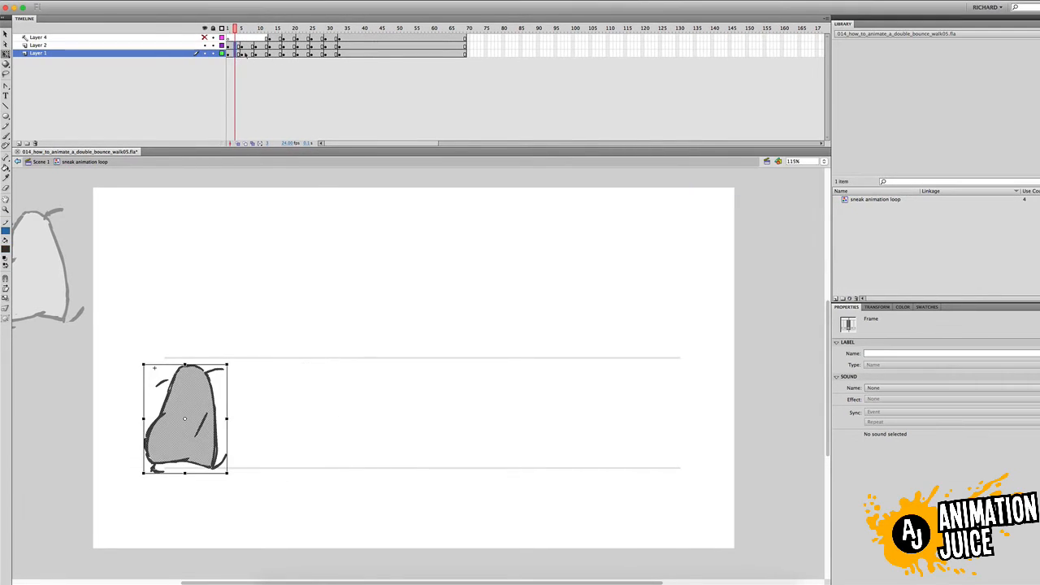
# Add emptied keyframes on Layers 1 and 2 midway through each four-frame hold, from frame 7 through the last held pose before frame 33.
pyautogui.click(250, 53)
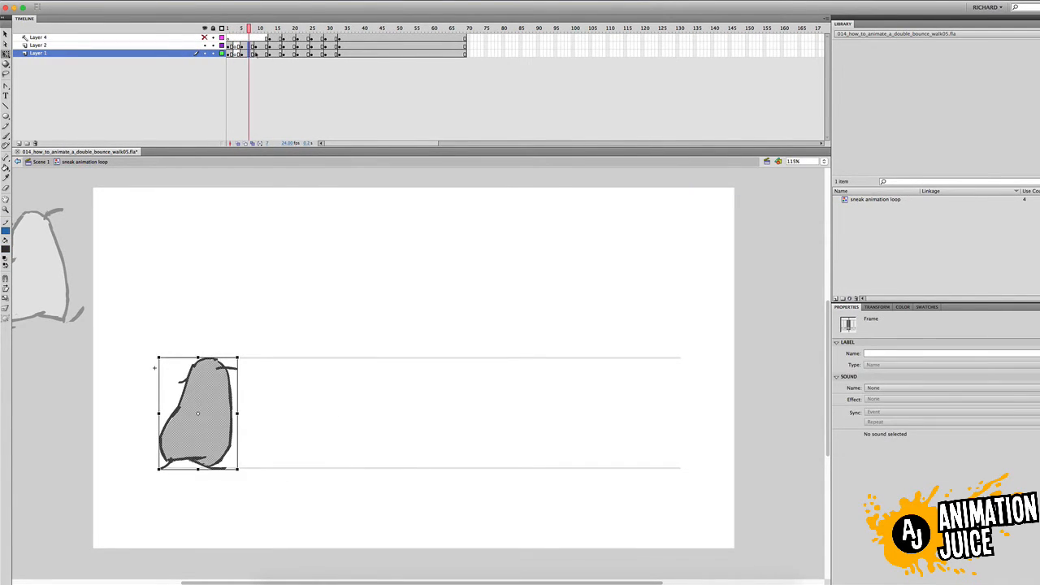
pyautogui.press('F6')
pyautogui.press('Delete')
pyautogui.moveTo(263, 46); pyautogui.dragTo(332, 54)
pyautogui.press('F6')
pyautogui.press('Delete')
pyautogui.press('F6')
pyautogui.press('Delete')
pyautogui.press('F6')
pyautogui.press('Delete')
pyautogui.press('F6')
pyautogui.press('Delete')
pyautogui.press('F6')
pyautogui.press('Delete')
pyautogui.press('F6')
pyautogui.press('Delete')
# Brush the in-between body drawing on Layer 1 at frame 3, using the onion-skinned first and second poses as guides.
pyautogui.click(228, 28)
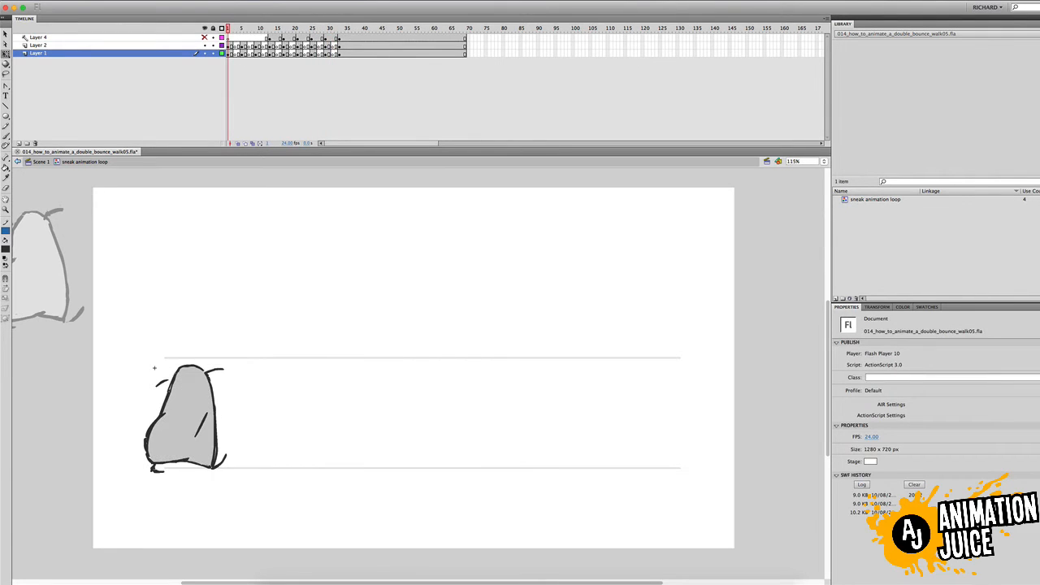
pyautogui.press('.')
pyautogui.press('.')
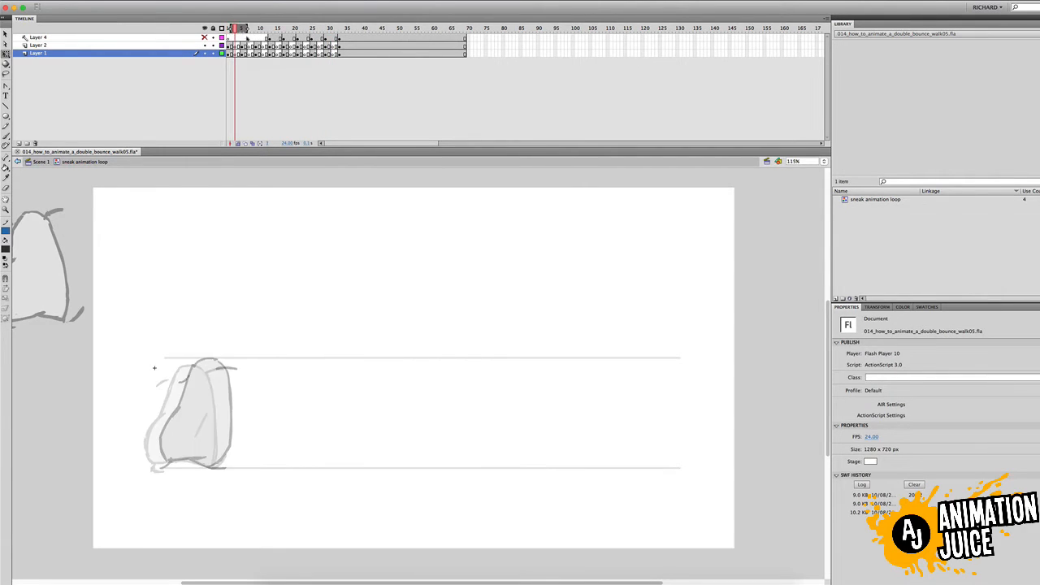
pyautogui.press('b')
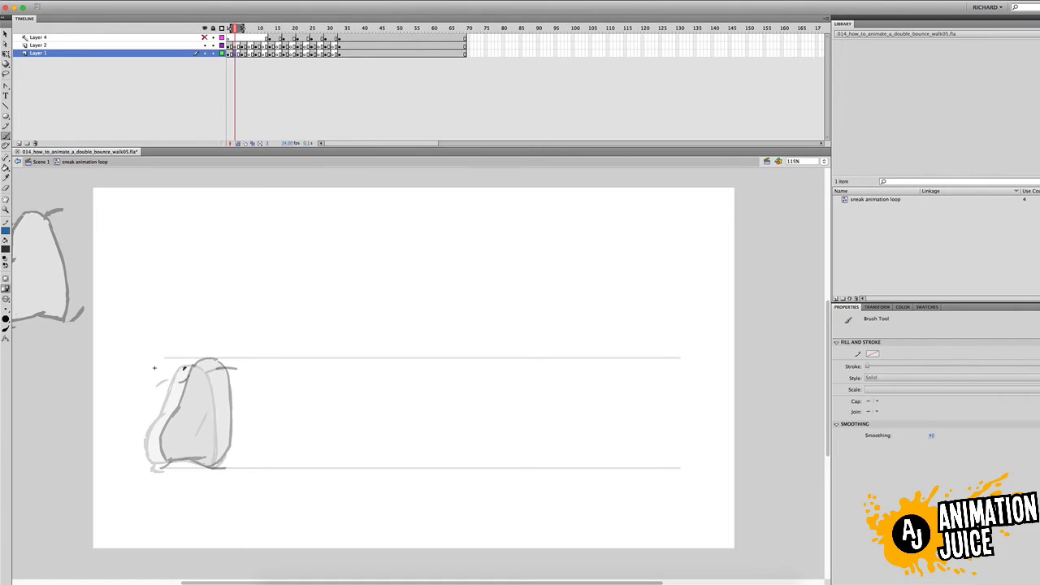
pyautogui.moveTo(172, 404)
pyautogui.mouseDown()
pyautogui.moveTo(219, 378)
pyautogui.moveTo(223, 424)
pyautogui.mouseUp()
pyautogui.moveTo(222, 370); pyautogui.dragTo(214, 462)
pyautogui.moveTo(174, 408)
pyautogui.mouseDown()
pyautogui.moveTo(153, 459)
pyautogui.moveTo(200, 460)
pyautogui.mouseUp()
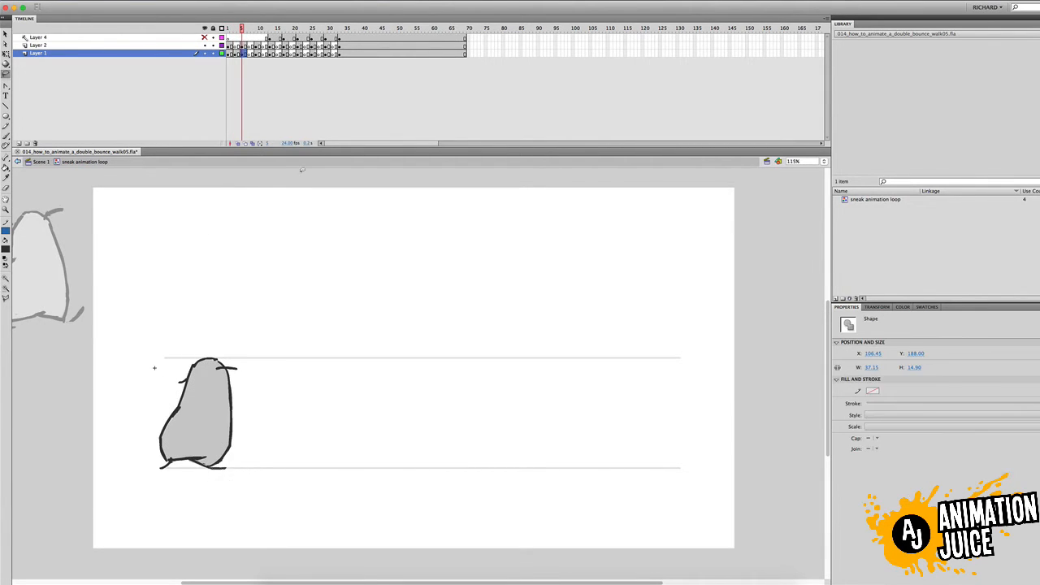
# Scrub the timeline from frame 2 to frame 7 to check how the new in-between moves.
pyautogui.click(234, 29)
pyautogui.press('b')
pyautogui.press('e')
pyautogui.click(232, 32)
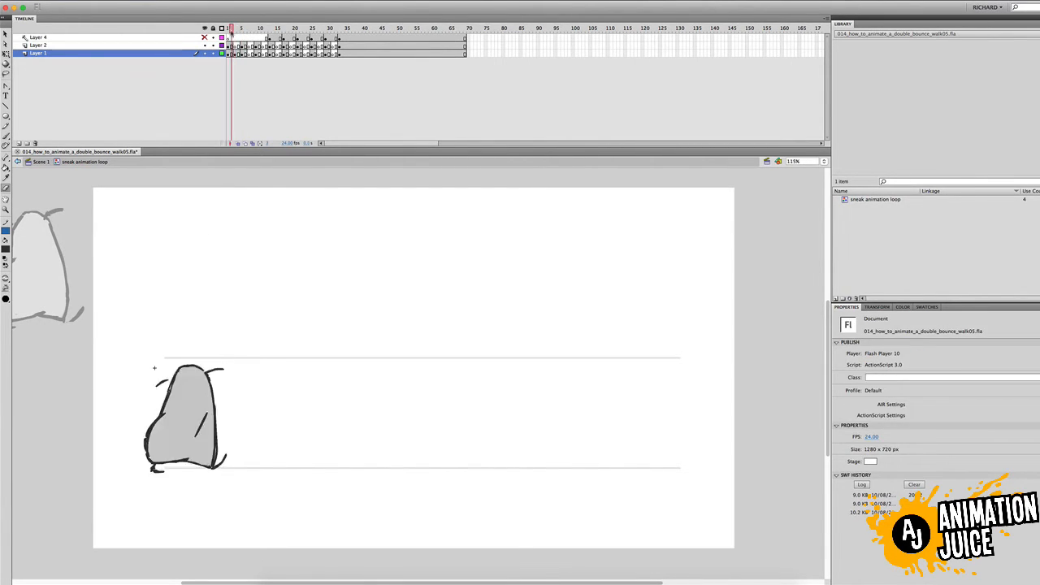
pyautogui.moveTo(232, 33); pyautogui.dragTo(249, 38)
pyautogui.click(238, 144)
pyautogui.click(238, 144)
# Brush the in-between body outline and feet on Layer 1 at frame 7, midway between the onion-skinned second and third poses.
pyautogui.press(',')
pyautogui.press(',')
pyautogui.press(',')
pyautogui.press(',')
pyautogui.press('b')
pyautogui.click(238, 144)
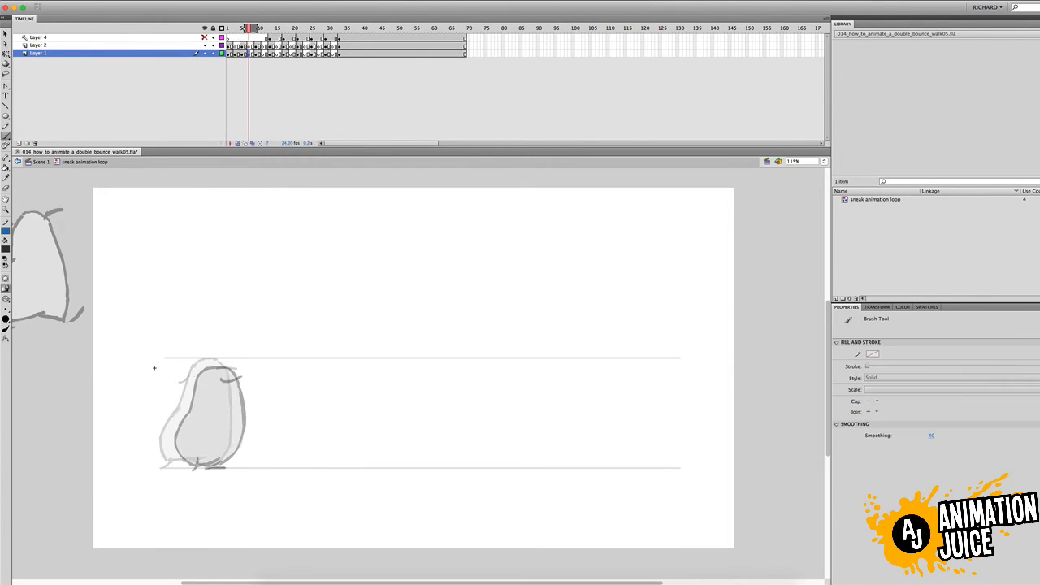
pyautogui.moveTo(193, 375)
pyautogui.mouseDown()
pyautogui.moveTo(168, 439)
pyautogui.moveTo(179, 464)
pyautogui.mouseUp()
pyautogui.moveTo(197, 372)
pyautogui.mouseDown()
pyautogui.moveTo(227, 378)
pyautogui.moveTo(240, 454)
pyautogui.moveTo(234, 383)
pyautogui.moveTo(238, 432)
pyautogui.moveTo(236, 391)
pyautogui.moveTo(237, 434)
pyautogui.moveTo(236, 399)
pyautogui.moveTo(228, 456)
pyautogui.moveTo(193, 462)
pyautogui.mouseUp()
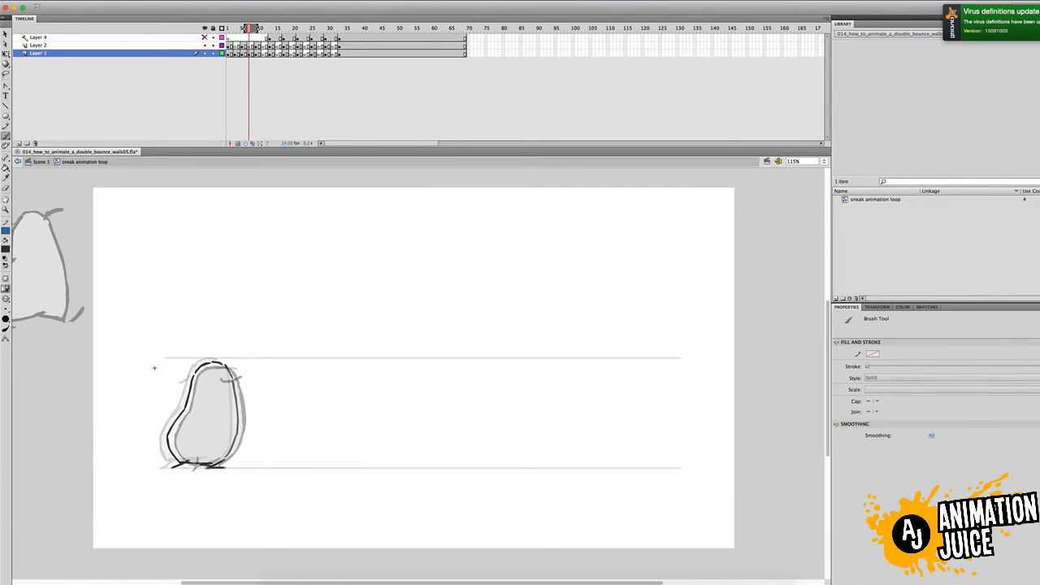
# Turn off onion skinning and flip through the frames around frame 7 to check the in-between outline.
pyautogui.click(238, 144)
pyautogui.press('.')
pyautogui.press('.')
pyautogui.press(',')
pyautogui.press(',')
pyautogui.press(',')
pyautogui.press('.')
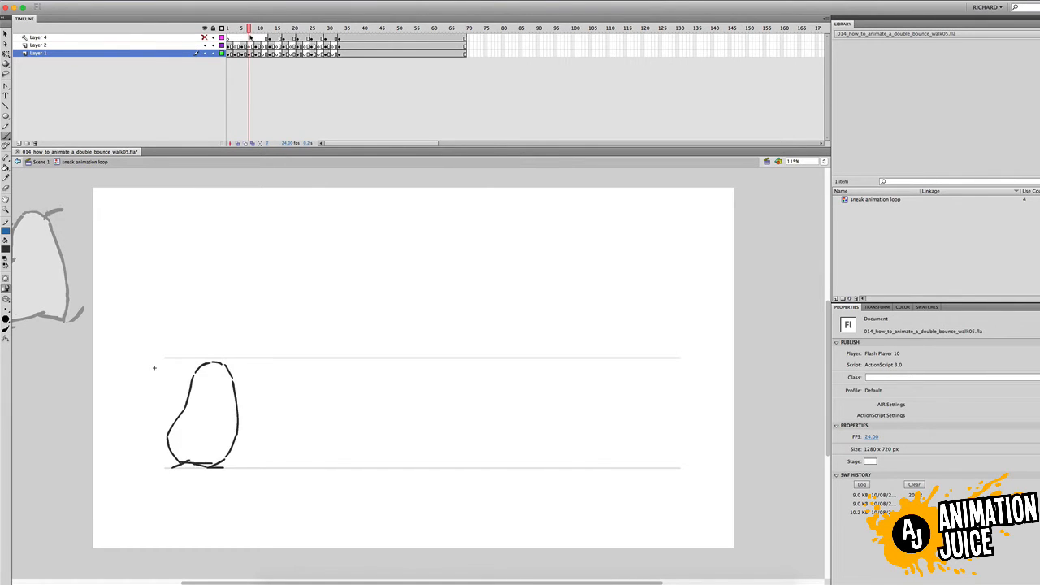
# Touch up the lower front of the body outline at frame 7 on Layer 1, using the onion-skinned neighbouring poses as guides.
pyautogui.click(238, 144)
pyautogui.moveTo(238, 437); pyautogui.dragTo(230, 454)
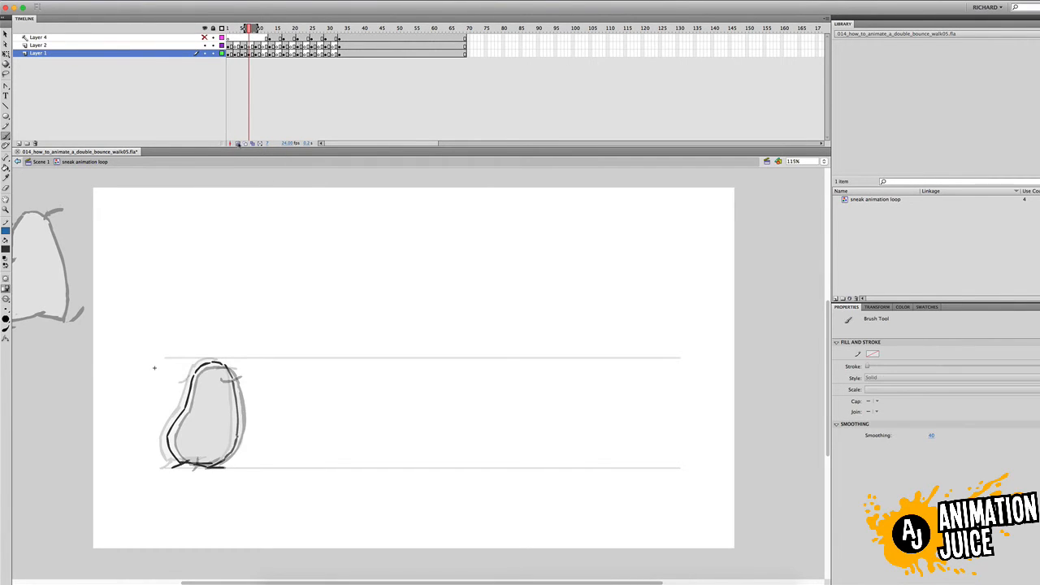
pyautogui.click(238, 143)
# Brush the in-between body outline and foot on Layer 1 at frame 11, midway between the onion-skinned neighbouring key poses.
pyautogui.press(',')
pyautogui.press('.')
pyautogui.press('.')
pyautogui.press('.')
pyautogui.press('.')
pyautogui.press('.')
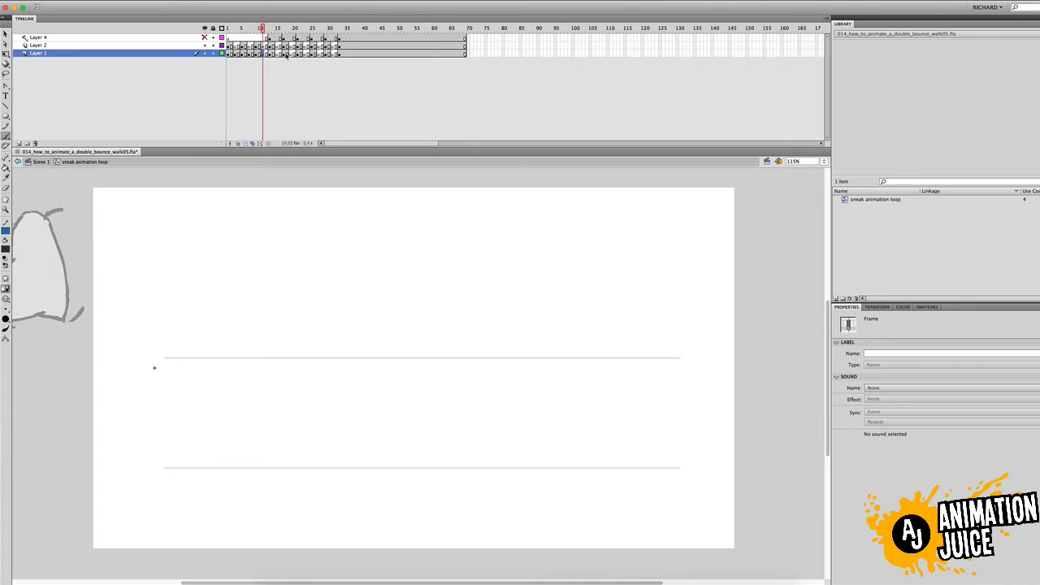
pyautogui.click(239, 143)
pyautogui.moveTo(201, 387)
pyautogui.mouseDown()
pyautogui.moveTo(245, 376)
pyautogui.moveTo(242, 365)
pyautogui.moveTo(250, 398)
pyautogui.mouseUp()
pyautogui.moveTo(242, 447); pyautogui.dragTo(214, 463)
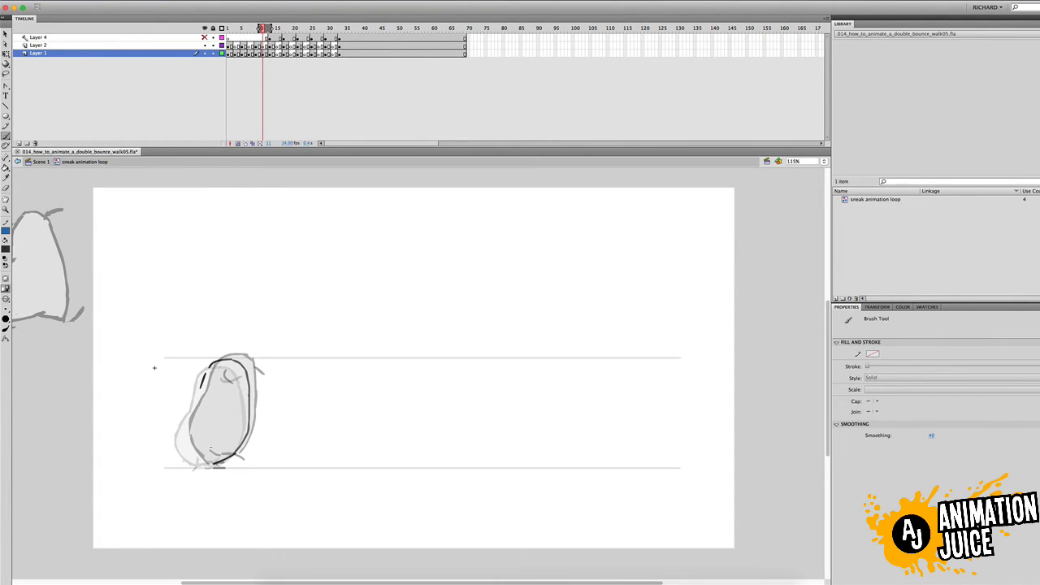
pyautogui.moveTo(194, 409)
pyautogui.mouseDown()
pyautogui.moveTo(185, 449)
pyautogui.moveTo(224, 468)
pyautogui.mouseUp()
# Brush the in-between body outline on Layer 1 at frame 15, midway between the onion-skinned poses before and after it.
pyautogui.press('.')
pyautogui.press('.')
pyautogui.press('.')
pyautogui.press('.')
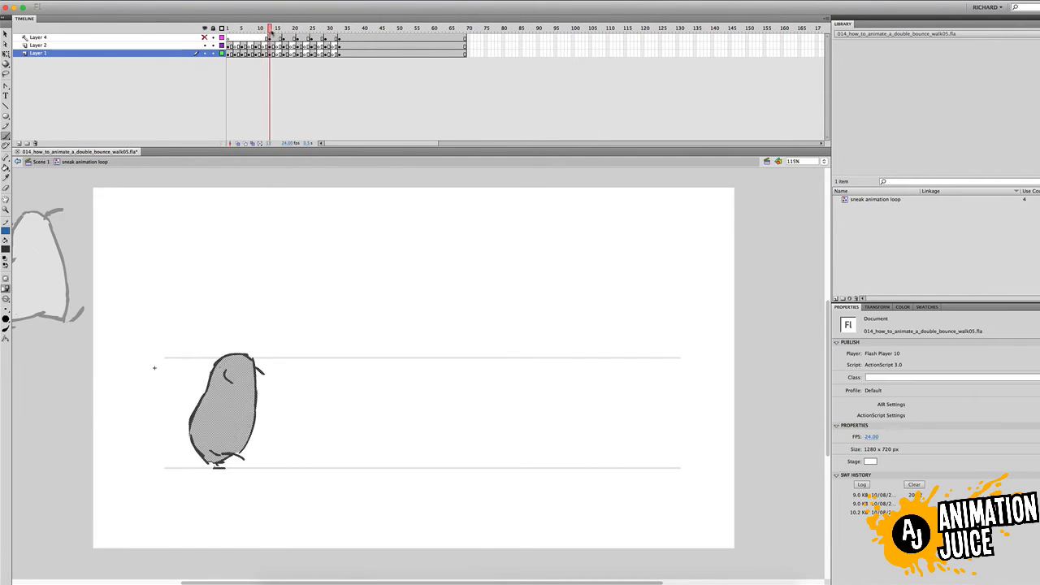
pyautogui.click(236, 144)
pyautogui.moveTo(217, 374); pyautogui.dragTo(203, 433)
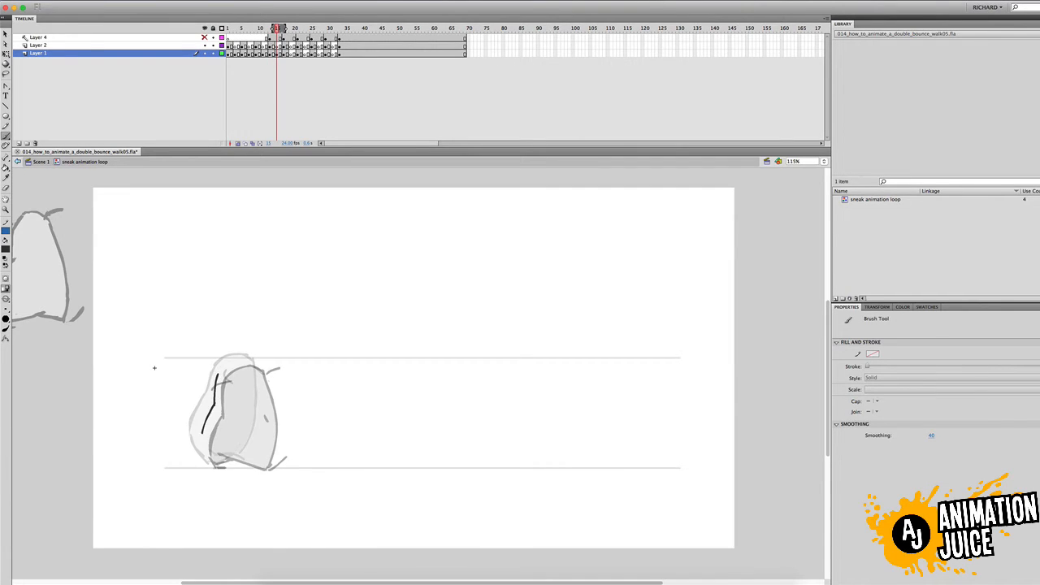
pyautogui.moveTo(260, 375); pyautogui.dragTo(266, 436)
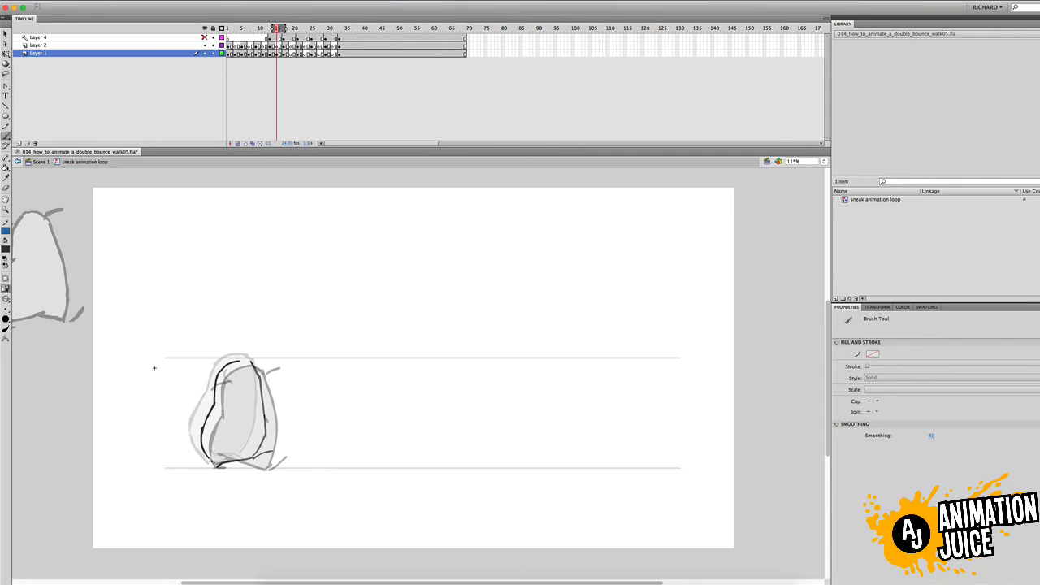
# Lasso the foot strokes at frame 11 on Layer 1 and check the new in-betweens in playback.
pyautogui.press('Return')
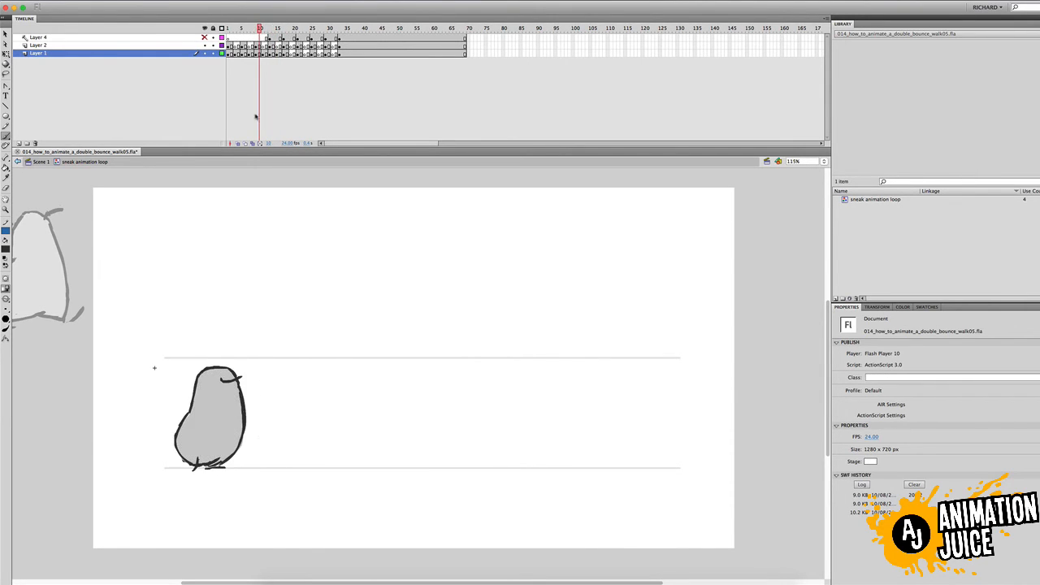
pyautogui.press('l')
pyautogui.moveTo(213, 465); pyautogui.dragTo(214, 465)
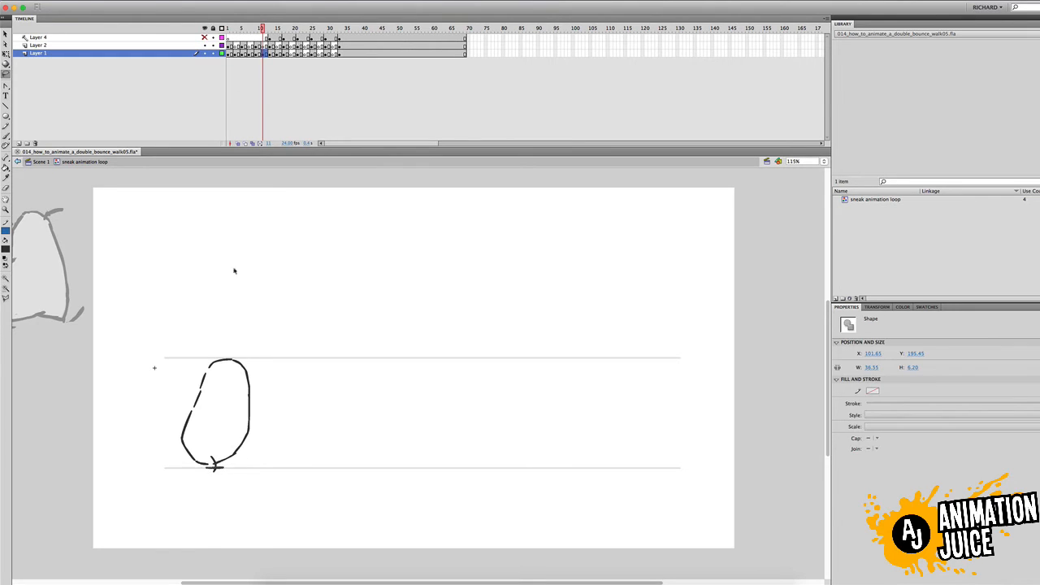
pyautogui.press('Return')
pyautogui.press('Return')
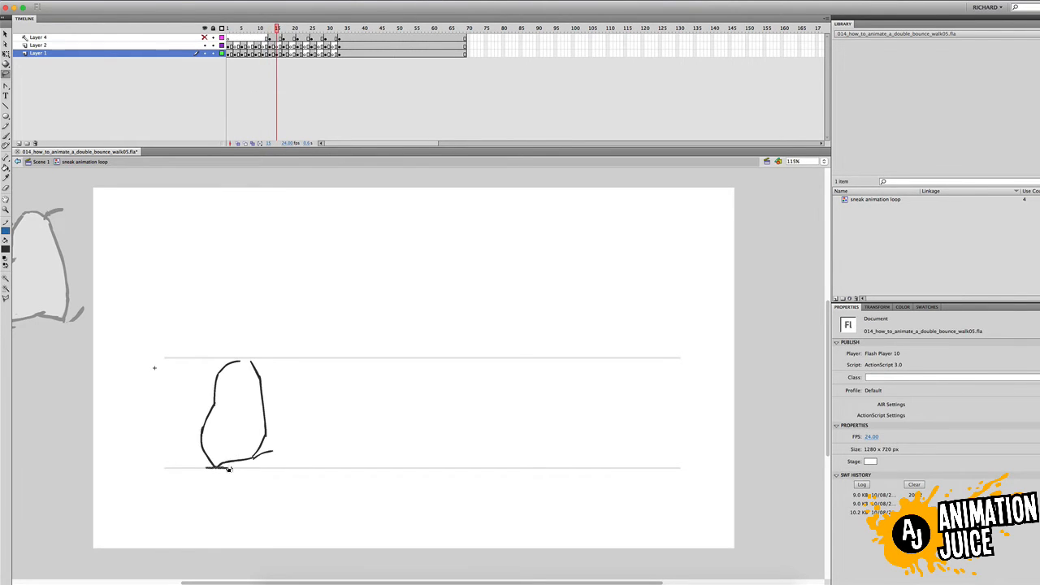
# Flip through the frames around frame 15, with and without onion skinning, to compare its outline and foot with the neighbouring poses.
pyautogui.press('b')
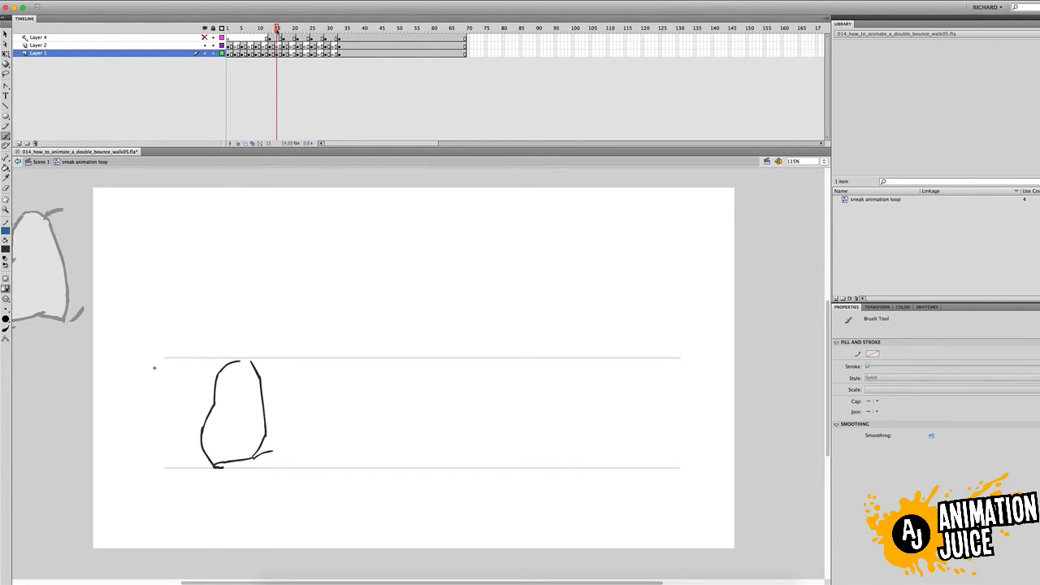
pyautogui.press('.')
pyautogui.press('.')
pyautogui.press('.')
pyautogui.press('.')
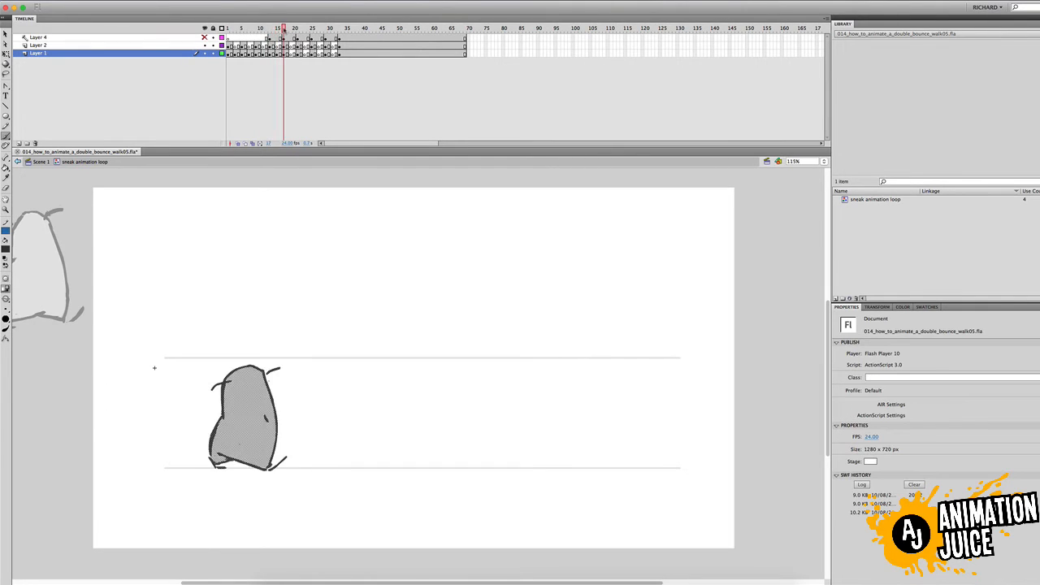
pyautogui.press(',')
pyautogui.press(',')
pyautogui.hotkey('alt', 'shift', 'o')
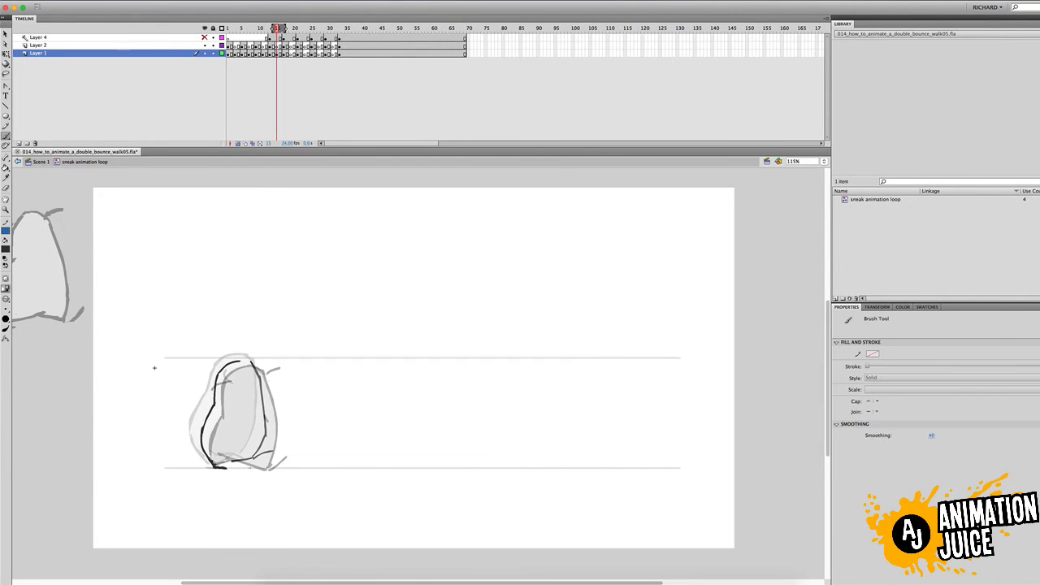
pyautogui.hotkey('alt', 'shift', 'o')
pyautogui.press(',')
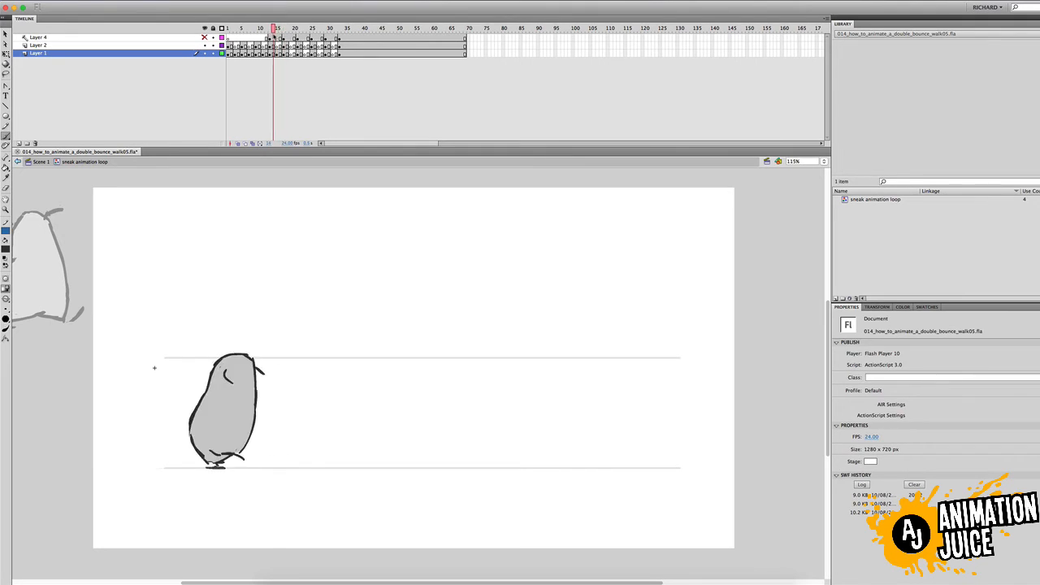
pyautogui.press('.')
pyautogui.press('.')
# Undo the last change and rebrush the lower back contour of the body at frame 15 with onion skinning on.
pyautogui.press('b')
pyautogui.moveTo(280, 30)
pyautogui.mouseDown()
pyautogui.moveTo(270, 32)
pyautogui.moveTo(285, 36)
pyautogui.moveTo(267, 35)
pyautogui.moveTo(280, 35)
pyautogui.mouseUp()
pyautogui.click(238, 143)
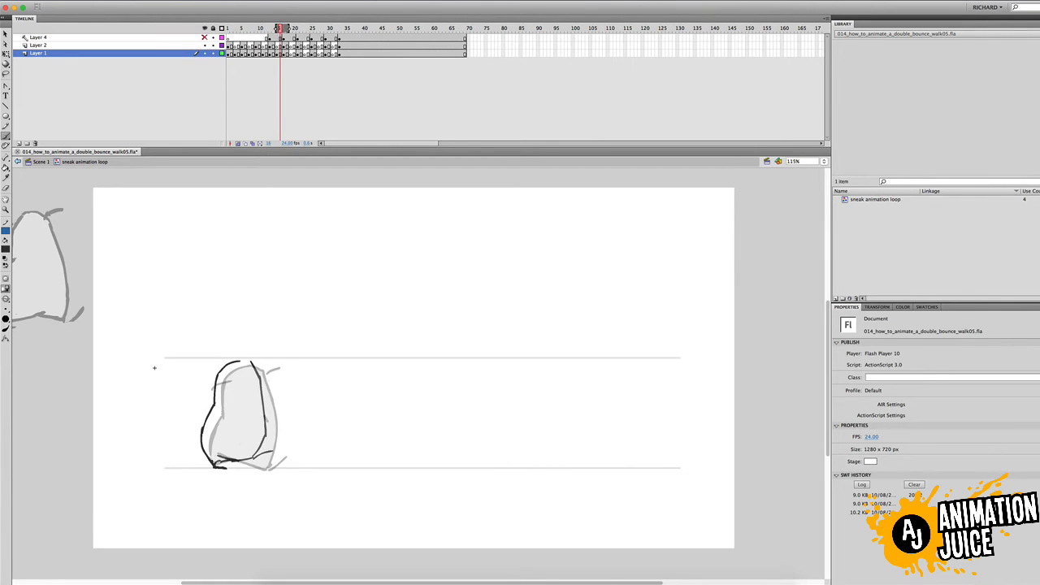
pyautogui.click(277, 53)
pyautogui.press('super+z')
pyautogui.moveTo(214, 405); pyautogui.dragTo(200, 438)
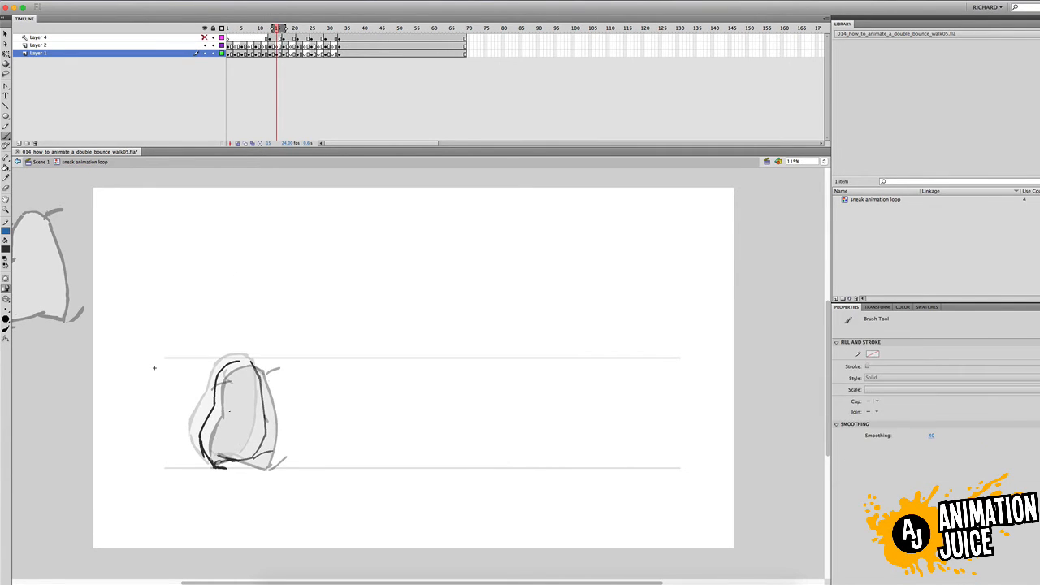
# Brush the in-between body outline and feet on Layer 1 at frame 19 between the onion-skinned key poses.
pyautogui.press('.')
pyautogui.press('.')
pyautogui.press('.')
pyautogui.press('.')
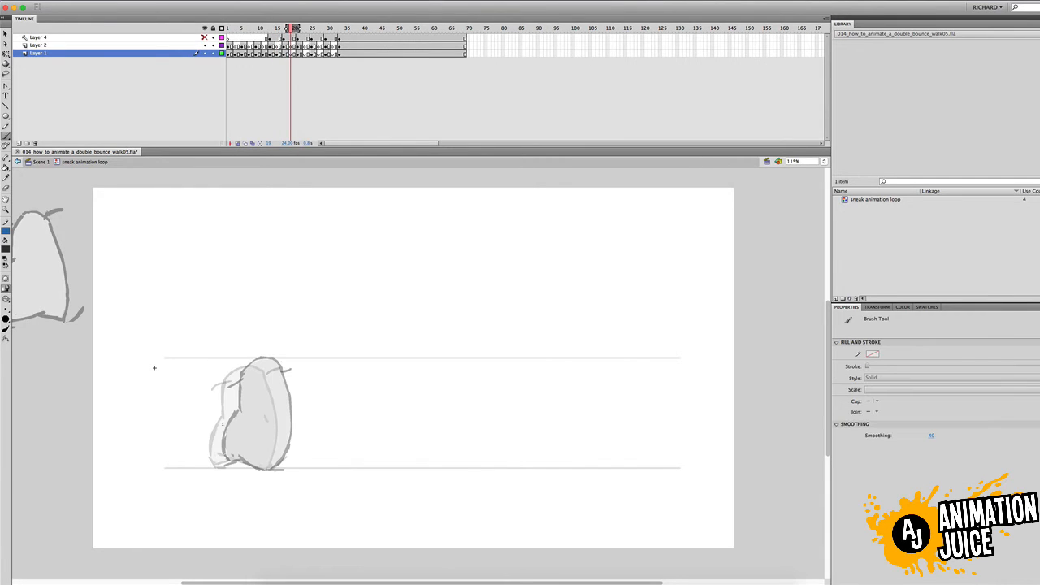
pyautogui.moveTo(225, 418); pyautogui.dragTo(216, 450)
pyautogui.moveTo(233, 380)
pyautogui.mouseDown()
pyautogui.moveTo(229, 411)
pyautogui.moveTo(247, 365)
pyautogui.moveTo(266, 363)
pyautogui.moveTo(283, 453)
pyautogui.mouseUp()
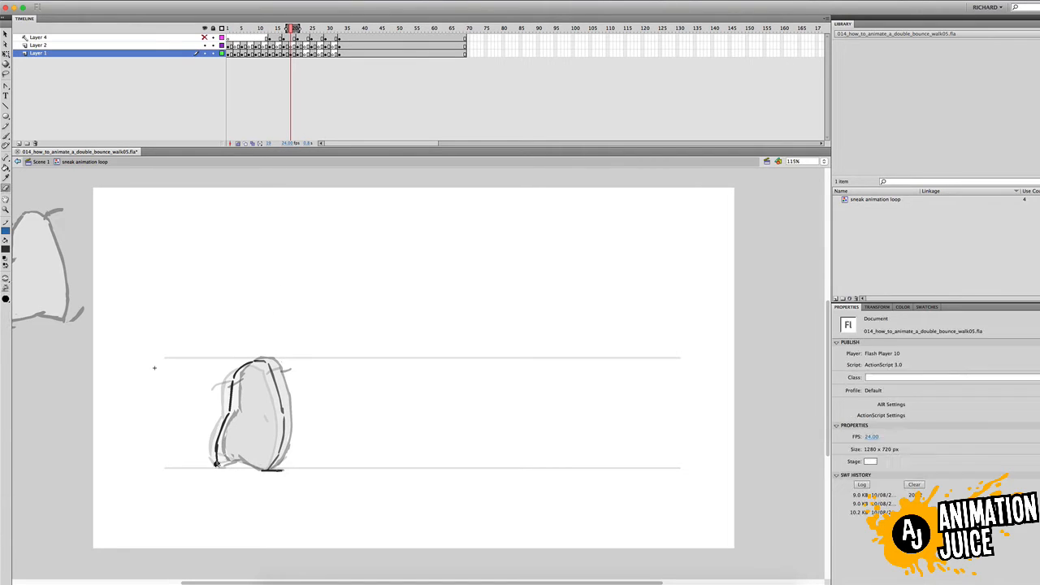
pyautogui.moveTo(216, 459); pyautogui.dragTo(260, 469)
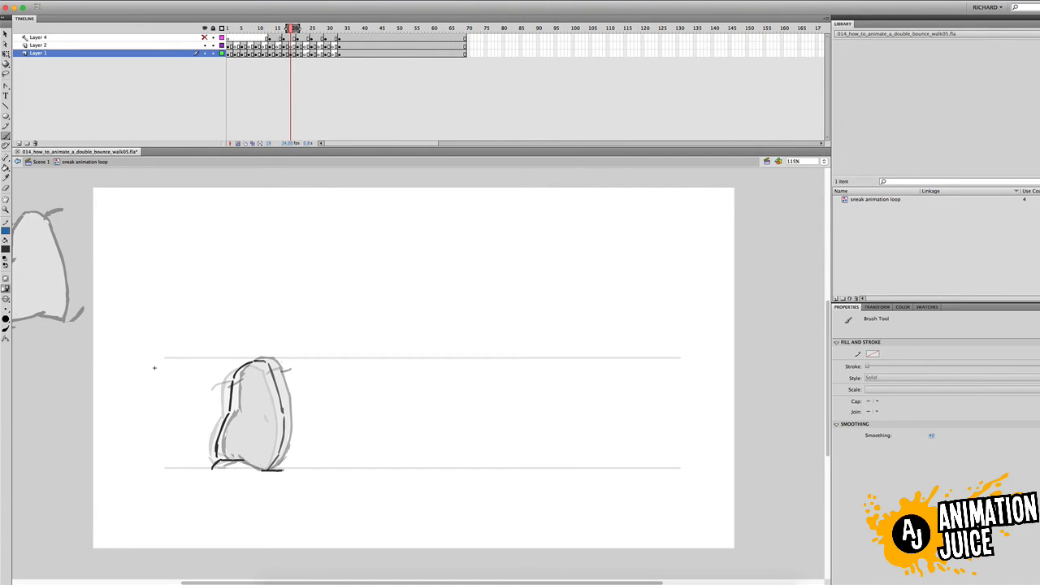
# Check the frame 19 in-between against its neighbours and brush in the leg line along the bottom of its body.
pyautogui.press('Return')
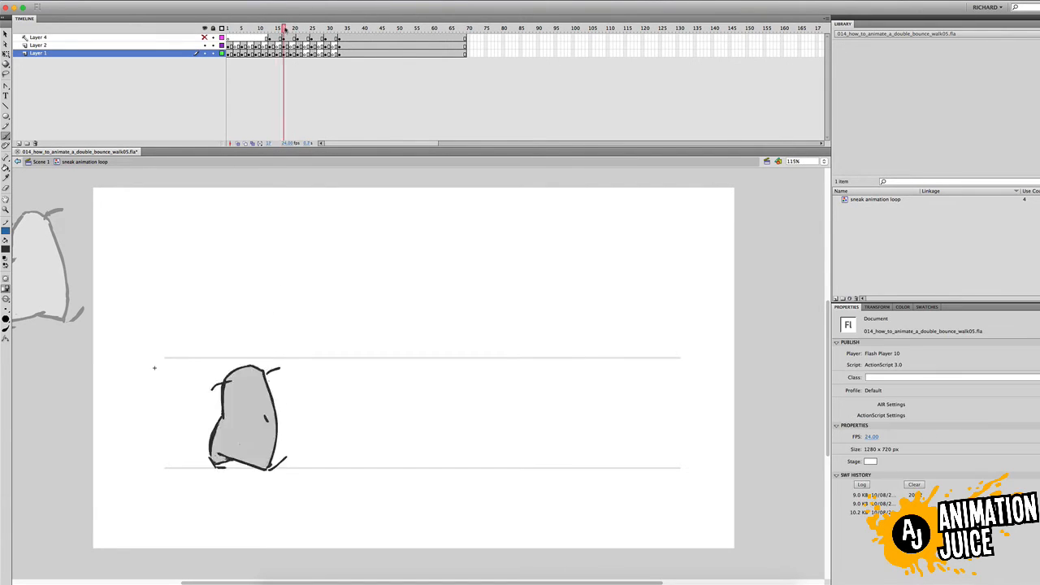
pyautogui.press('Return')
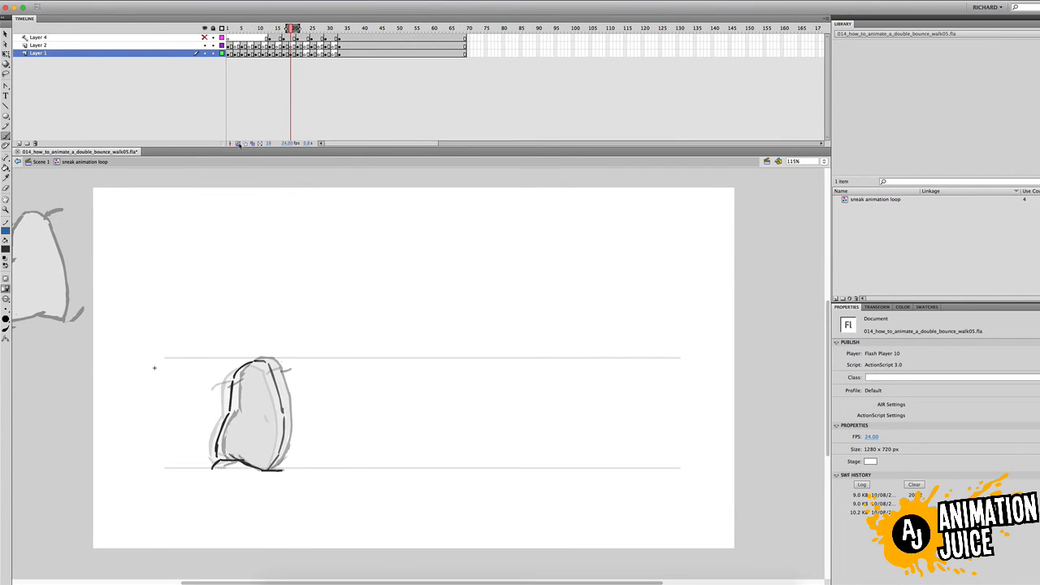
pyautogui.press('b')
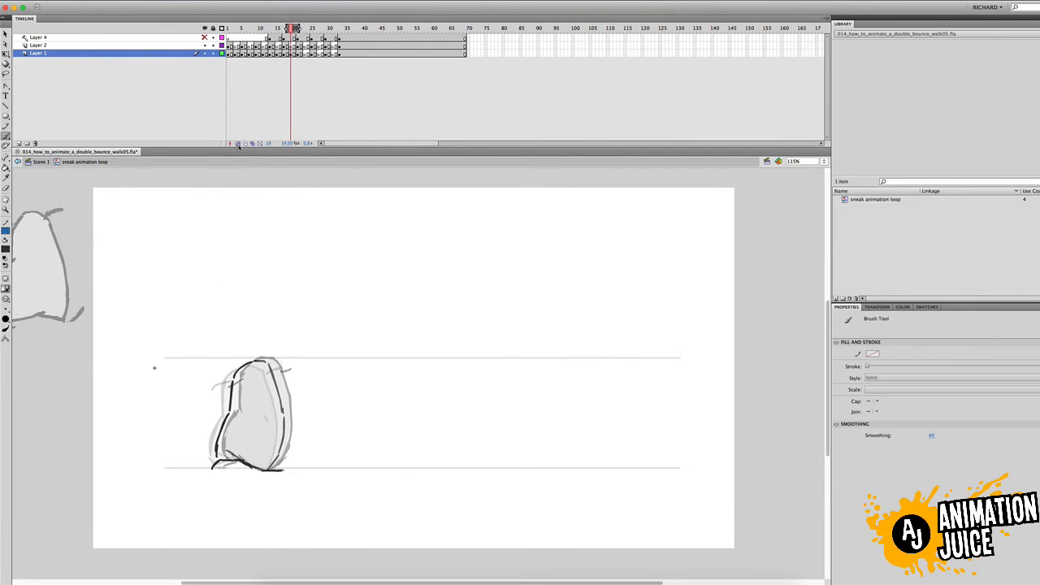
pyautogui.click(239, 143)
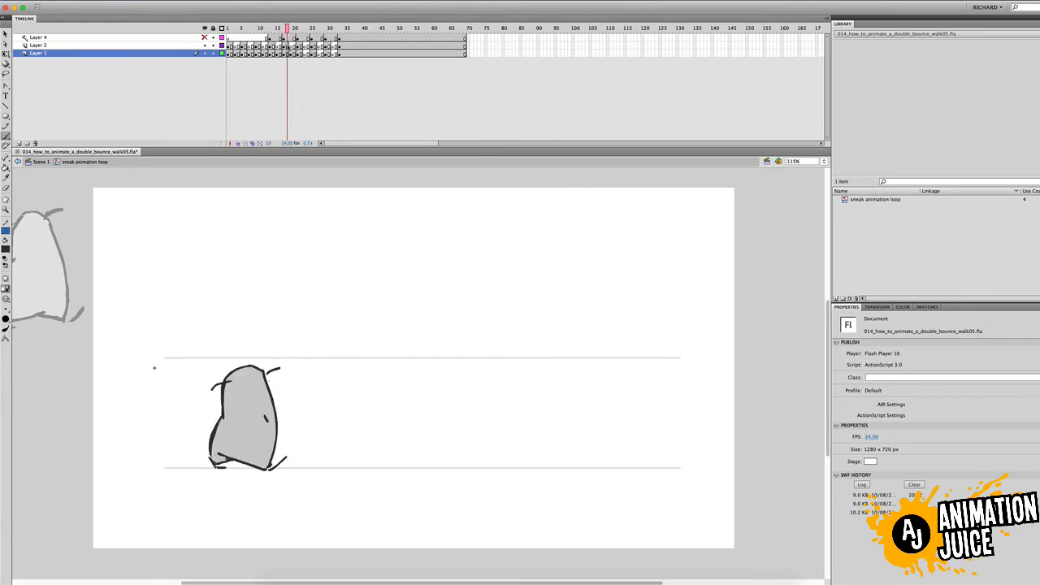
# Brush the in-between body outline on Layer 1 at frame 23, midway between the onion-skinned neighbouring poses.
pyautogui.press('Return')
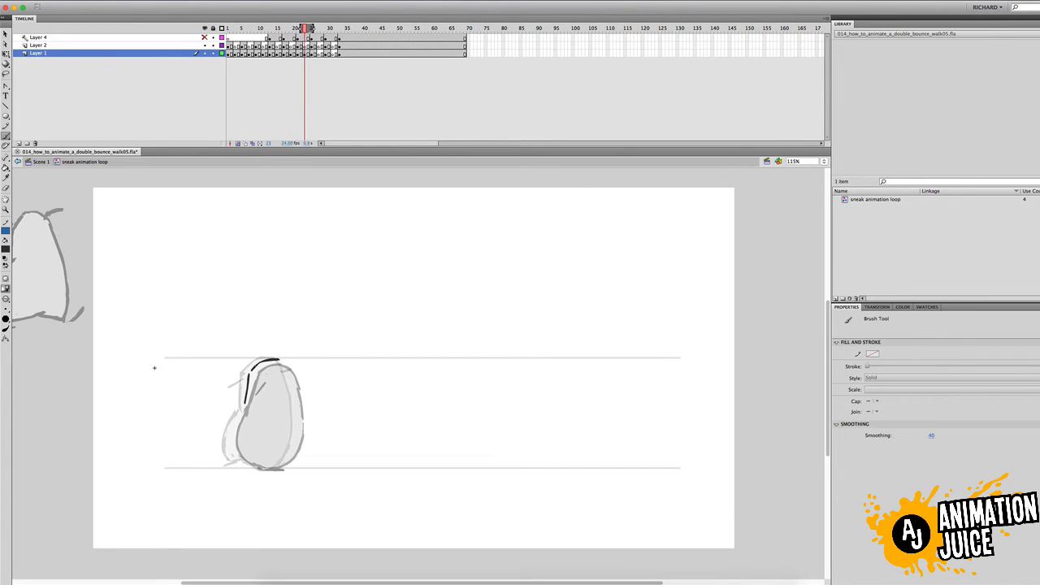
pyautogui.moveTo(276, 360); pyautogui.dragTo(297, 445)
pyautogui.moveTo(244, 405); pyautogui.dragTo(236, 461)
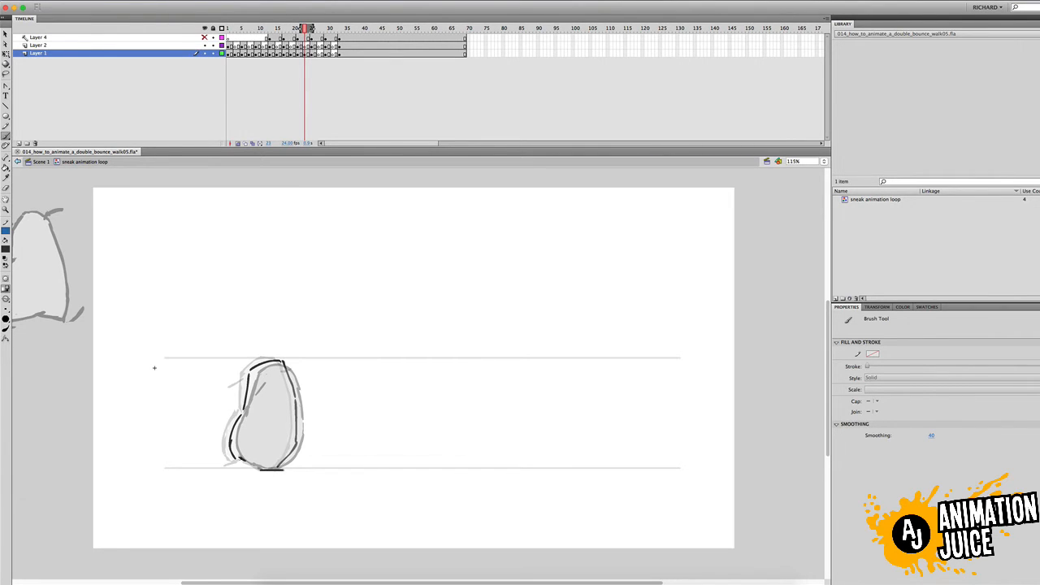
# Turn off onion skinning and flip through the frames around frame 23 to check the movement of its in-between.
pyautogui.hotkey('alt', 'shift', 'o')
pyautogui.press(',')
pyautogui.press(',')
pyautogui.press(',')
pyautogui.press('.')
pyautogui.press('.')
pyautogui.press('.')
pyautogui.press('.')
pyautogui.press('.')
pyautogui.press('.')
pyautogui.press('.')
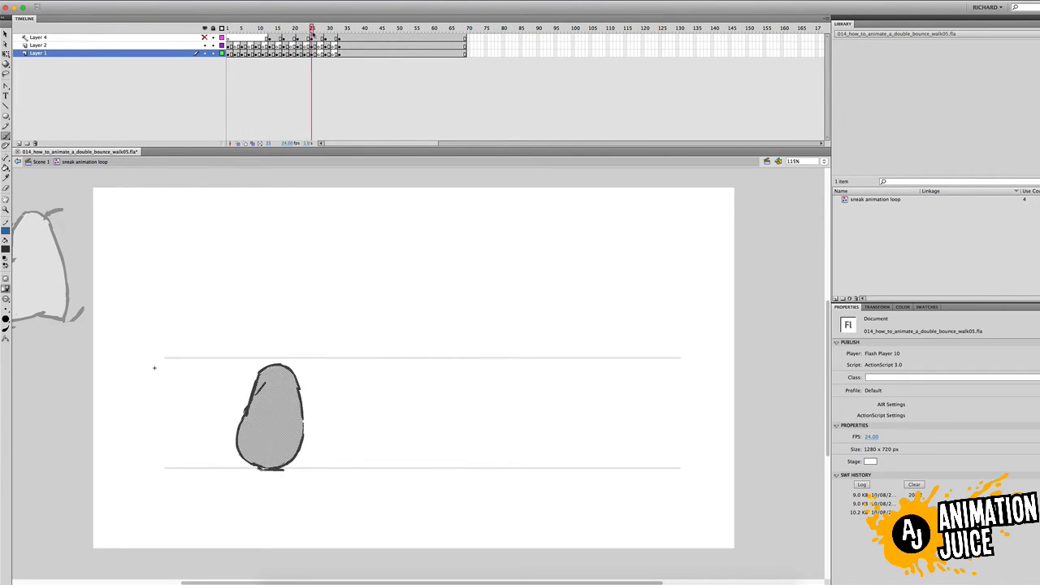
# Brush the in-between body outline and foot on Layer 1 at frame 27 with onion skinning on.
pyautogui.hotkey('alt', 'shift', 'o')
pyautogui.press(',')
pyautogui.press('.')
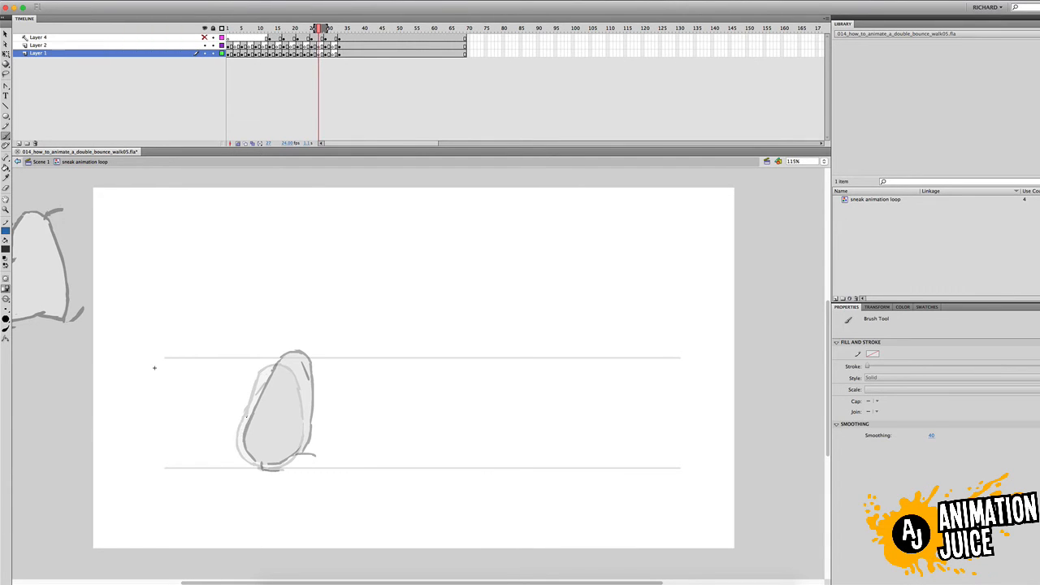
pyautogui.press(',')
pyautogui.moveTo(260, 390)
pyautogui.mouseDown()
pyautogui.moveTo(295, 357)
pyautogui.moveTo(301, 370)
pyautogui.mouseUp()
pyautogui.moveTo(302, 365); pyautogui.dragTo(307, 425)
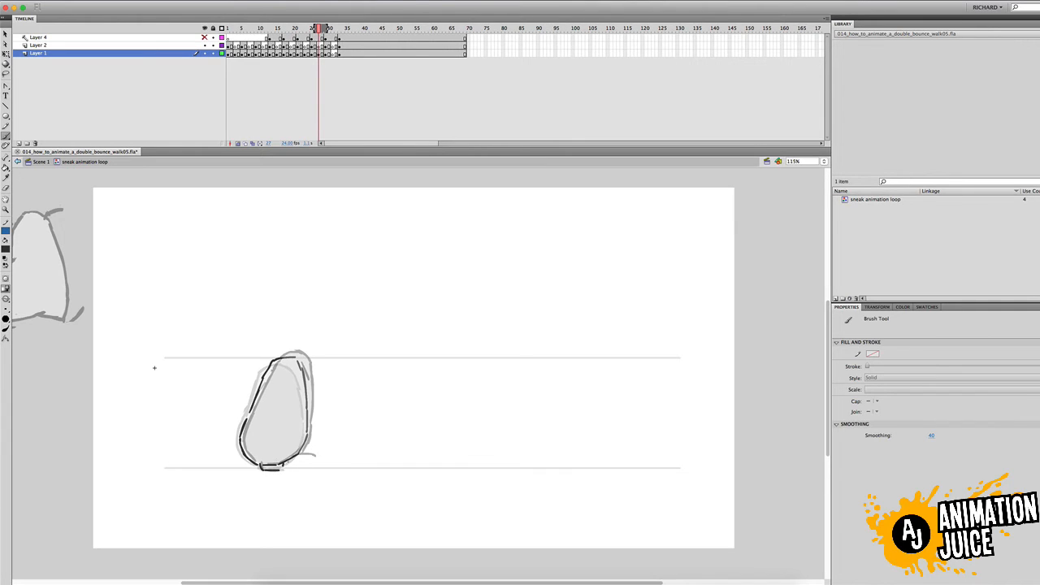
# Turn off onion skinning and flip through the frames around frame 27 to check the new in-between.
pyautogui.hotkey('alt', 'shift', 'o')
pyautogui.press(',')
pyautogui.press(',')
pyautogui.press(',')
pyautogui.press(',')
pyautogui.press('.')
pyautogui.press('.')
pyautogui.press('.')
pyautogui.press('.')
pyautogui.press('.')
pyautogui.press('.')
pyautogui.press('.')
pyautogui.press('.')
# Brush the in-between body outline on Layer 1 at frame 31 over the onion-skinned poses, redoing the lower back stroke.
pyautogui.hotkey('alt', 'shift', 'o')
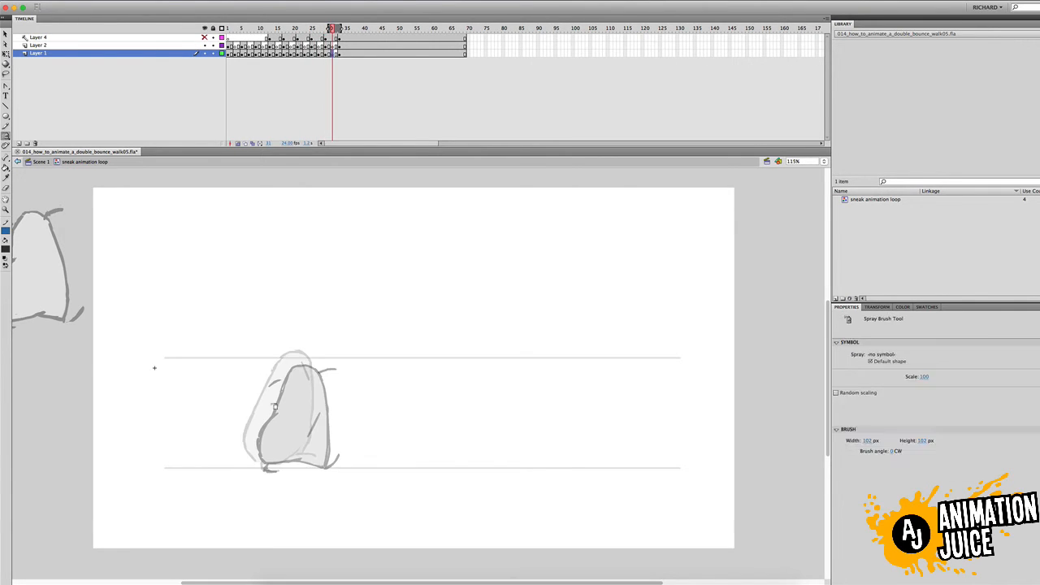
pyautogui.moveTo(262, 415)
pyautogui.mouseDown()
pyautogui.moveTo(252, 448)
pyautogui.moveTo(296, 362)
pyautogui.moveTo(319, 398)
pyautogui.moveTo(320, 432)
pyautogui.mouseUp()
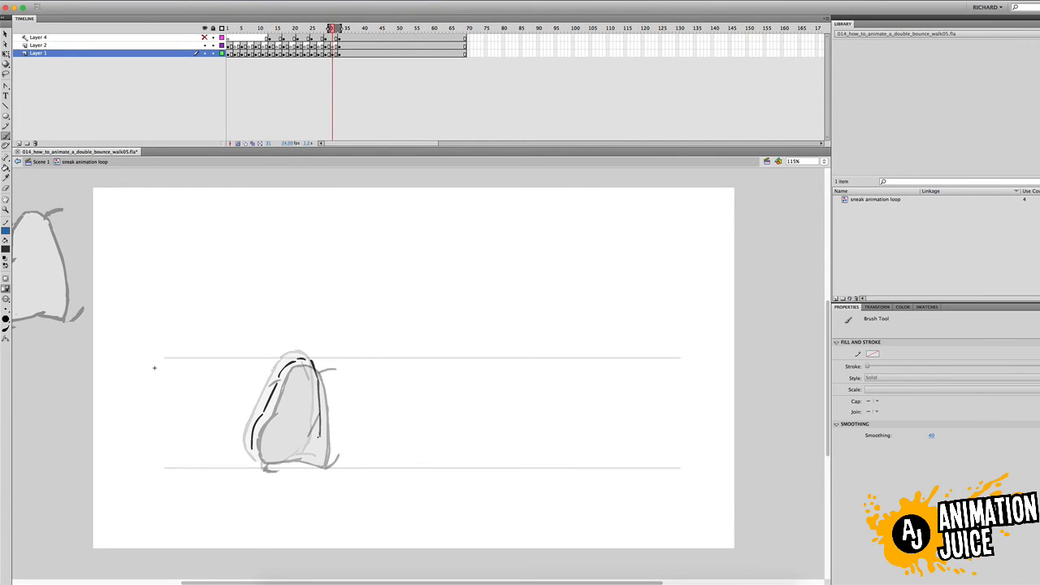
pyautogui.press('super+z')
pyautogui.moveTo(263, 412); pyautogui.dragTo(259, 459)
# Sample the grey body colour from the frame 1 pose and fill the frame 3 in-between with the Paint Bucket.
pyautogui.moveTo(332, 29); pyautogui.dragTo(229, 28)
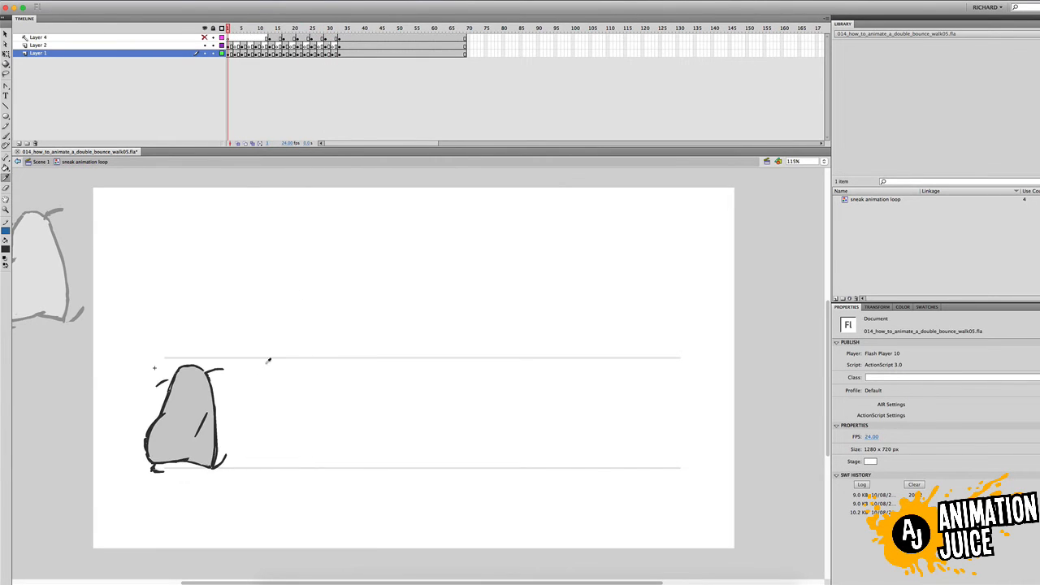
pyautogui.press('k')
pyautogui.click(236, 28)
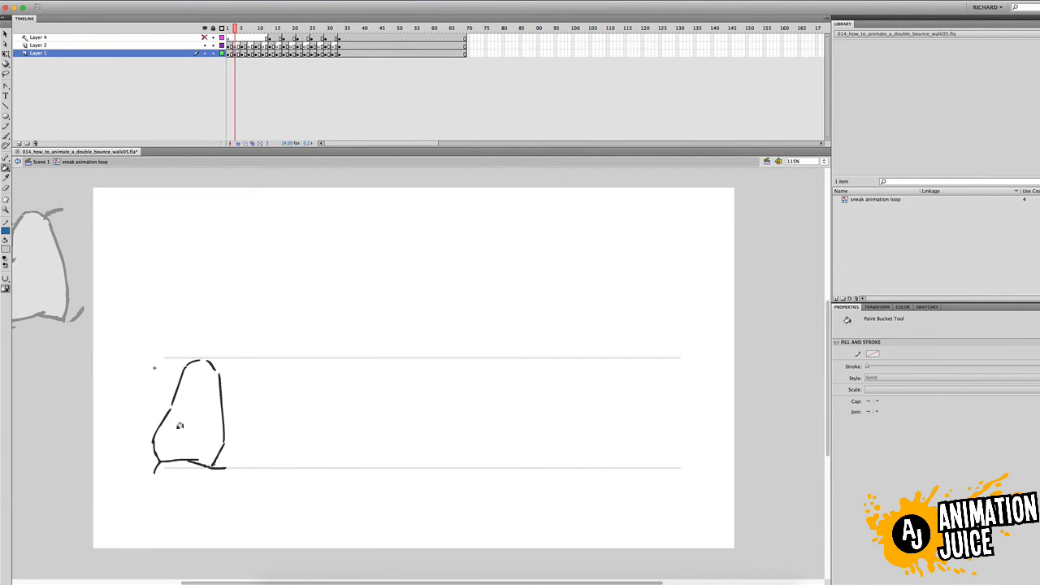
pyautogui.press('b')
pyautogui.press('k')
pyautogui.click(195, 412)
# Fill the in-between bodies at frames 7 and 11 with the same grey.
pyautogui.moveTo(242, 28); pyautogui.dragTo(249, 28)
pyautogui.click(203, 414)
pyautogui.click(257, 29)
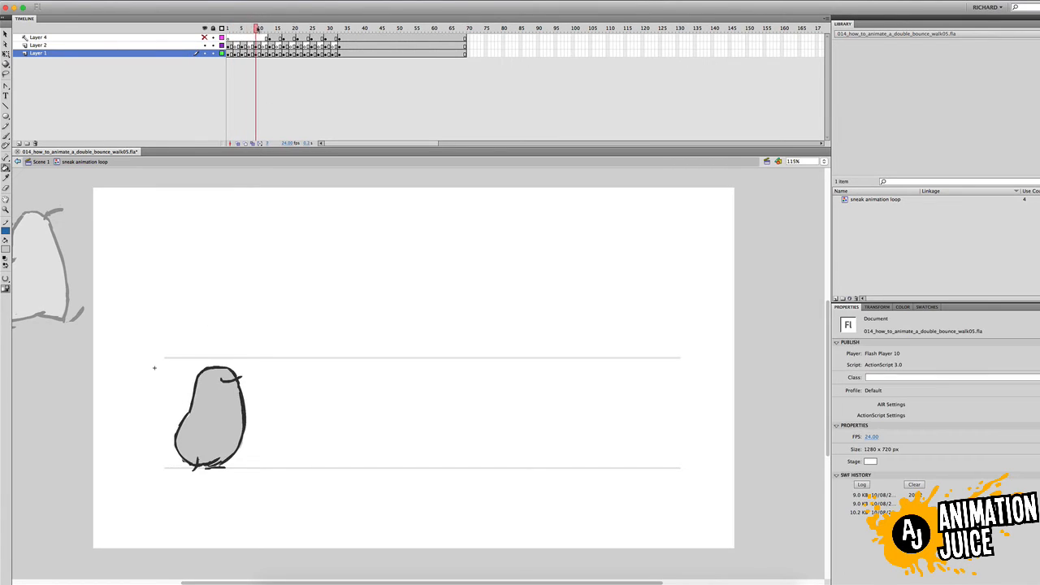
pyautogui.click(263, 28)
pyautogui.click(227, 414)
# Fill the in-between bodies at frames 15 and 19 with the same grey.
pyautogui.click(277, 29)
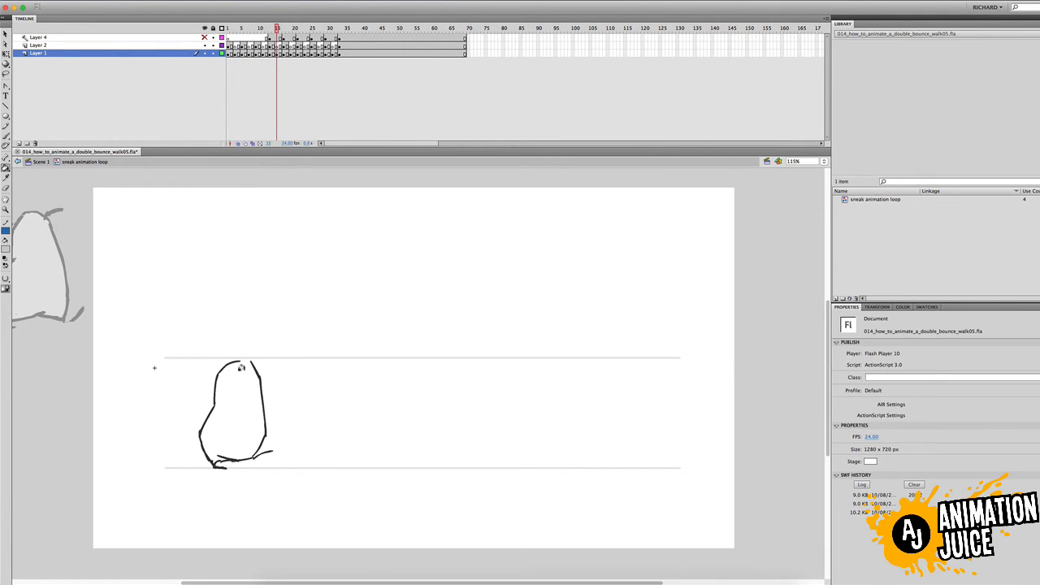
pyautogui.click(248, 402)
pyautogui.press('.')
pyautogui.press('.')
pyautogui.press('.')
pyautogui.press('.')
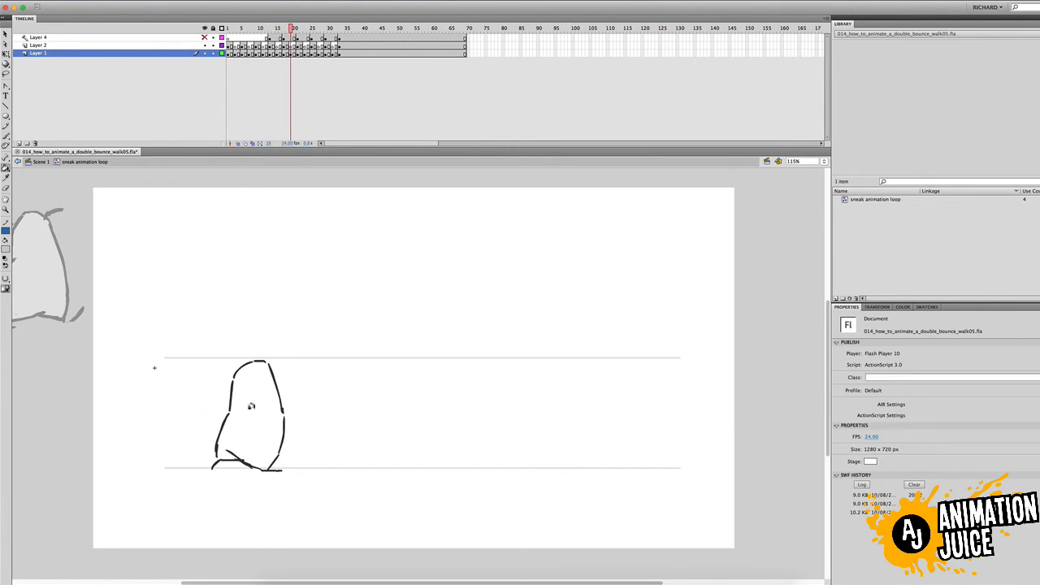
pyautogui.click(251, 405)
# Close the outline gaps of the frame 23 in-between with the Brush and fill its body grey.
pyautogui.press('.')
pyautogui.press('.')
pyautogui.press('.')
pyautogui.press('.')
pyautogui.press('b')
pyautogui.press('k')
pyautogui.click(265, 421)
# Close the outline gaps of the frame 27 in-between with the Brush and fill its body grey.
pyautogui.press('.')
pyautogui.press('.')
pyautogui.press('.')
pyautogui.press('.')
pyautogui.press('b')
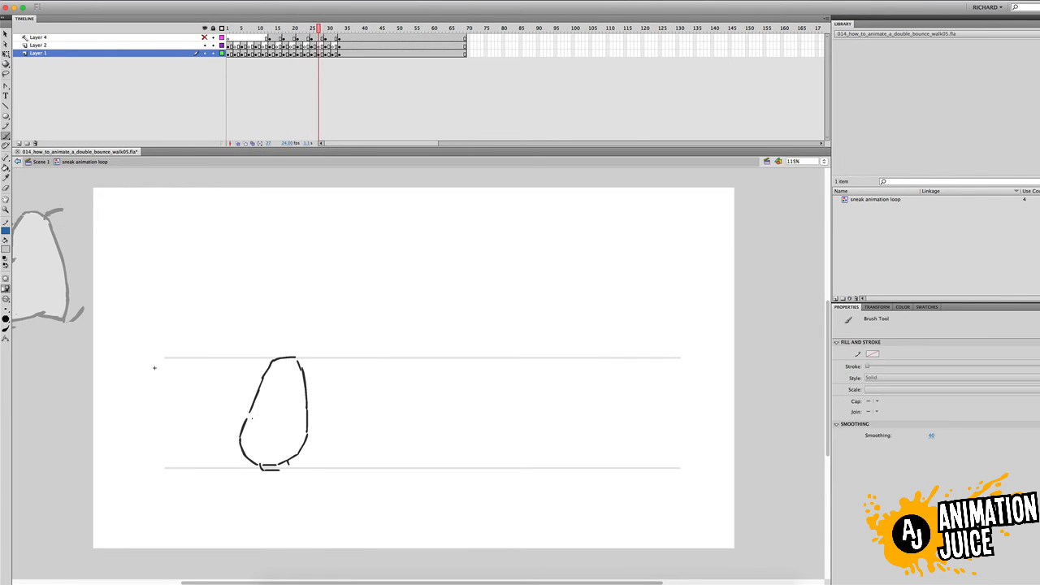
pyautogui.press('k')
pyautogui.click(262, 413)
# Close the outline gaps of the frame 31 in-between and fill its body with the same grey.
pyautogui.press('.')
pyautogui.press('.')
pyautogui.press('.')
pyautogui.press('.')
pyautogui.press('b')
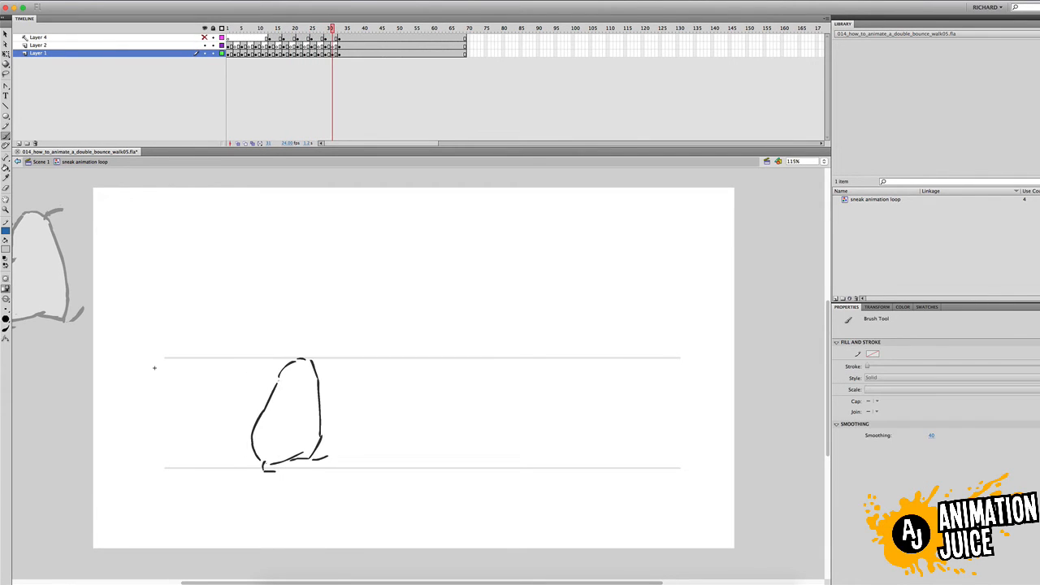
pyautogui.press('k')
pyautogui.click(299, 421)
# Test the movie to check the walk with the filled in-betweens and close the preview.
pyautogui.press('super+Return')
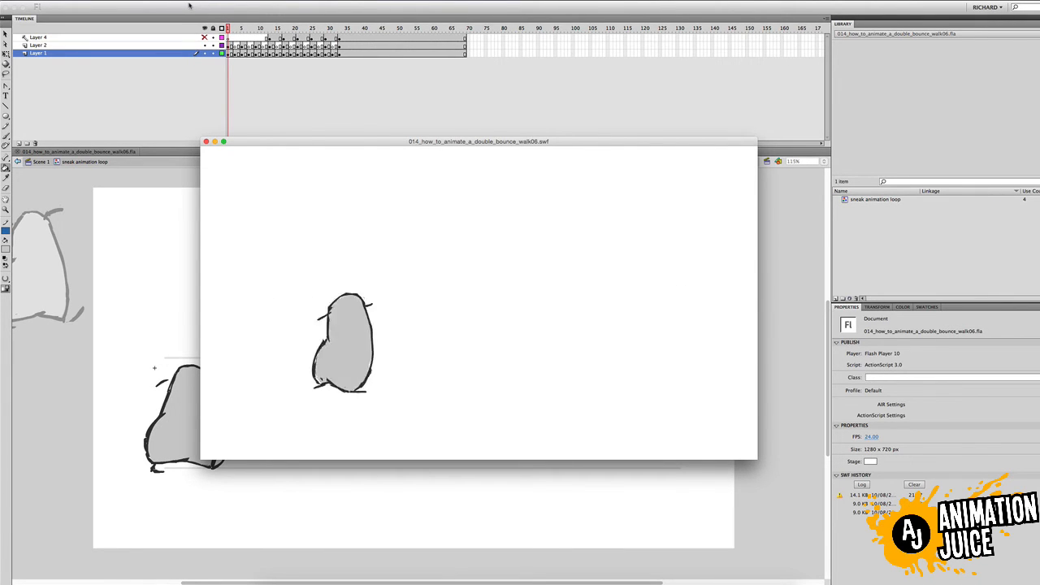
pyautogui.press('super+w')
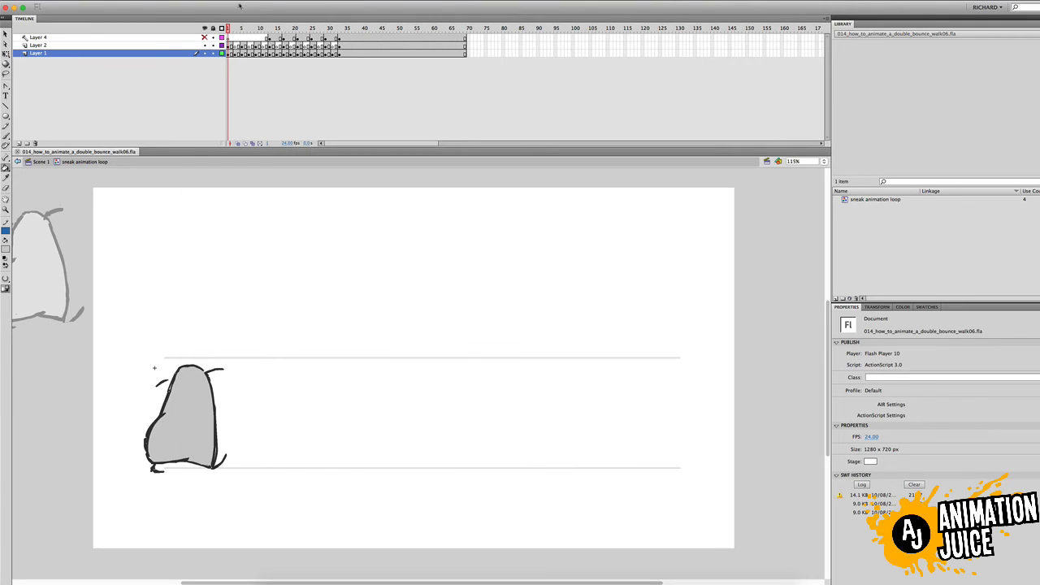
# Brush over the remaining outline gaps of the in-betweens at frames 3 and 7.
pyautogui.press('.')
pyautogui.press('.')
pyautogui.press('b')
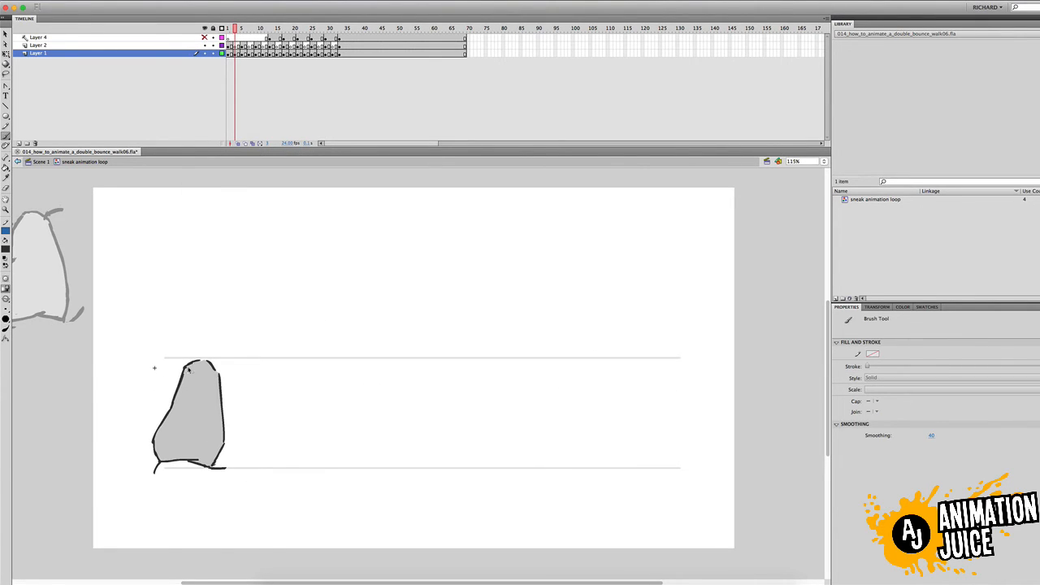
pyautogui.press('.')
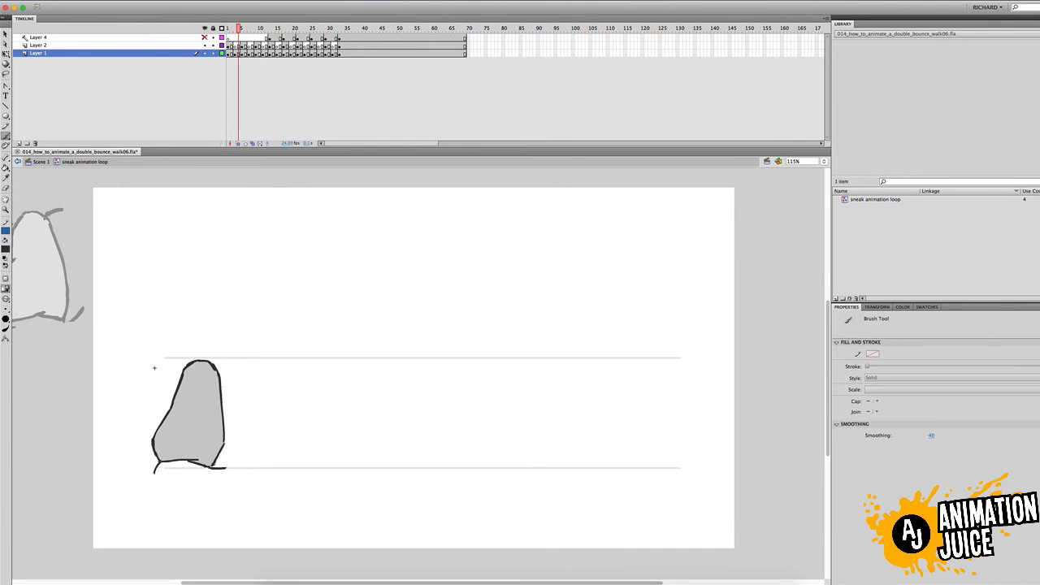
pyautogui.press('.')
pyautogui.press('.')
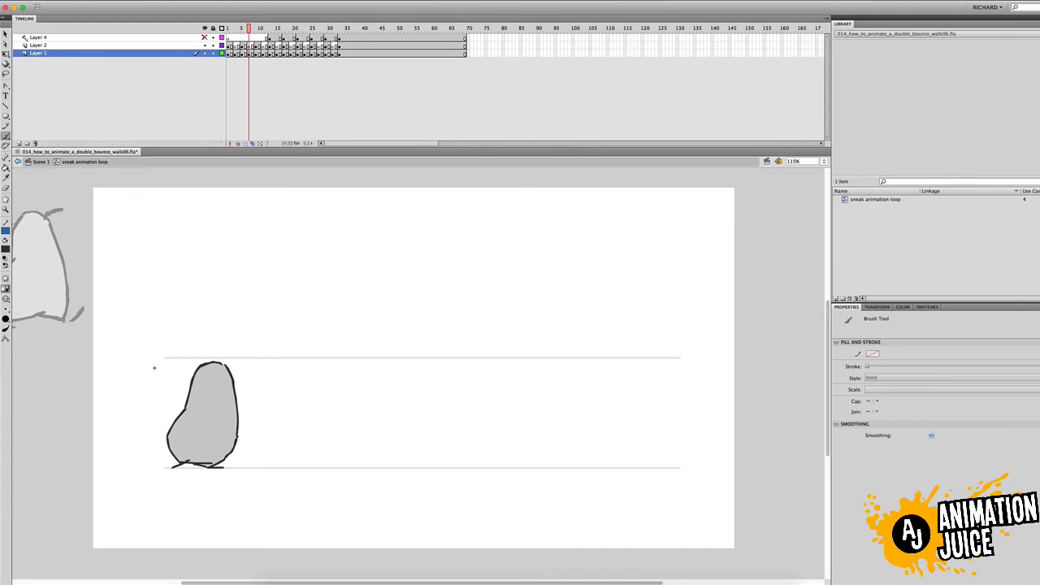
# Brush over the remaining outline gaps of the in-betweens at frames 11 and 15.
pyautogui.hotkey('shift', ',')
pyautogui.press('Return')
pyautogui.press('Return')
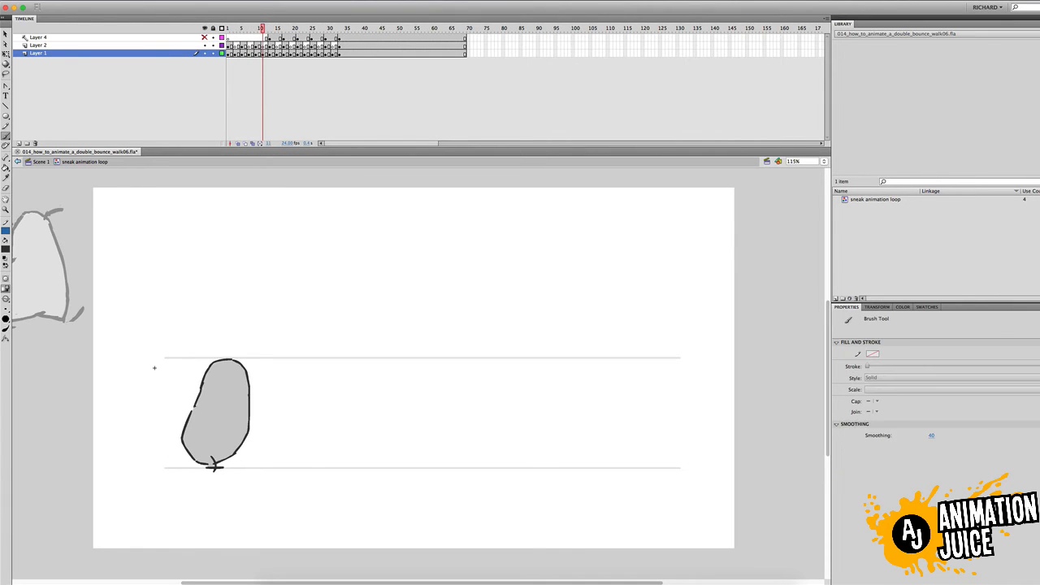
pyautogui.press('Return')
pyautogui.press('Return')
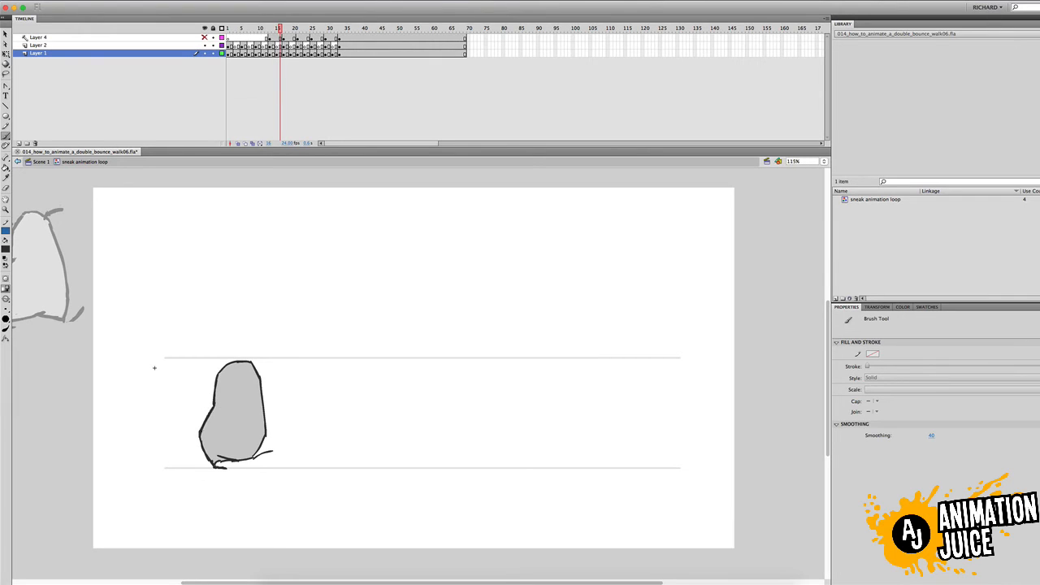
# Thicken and join the broken outline strokes of the frame 19 in-between with the Brush.
pyautogui.press('Return')
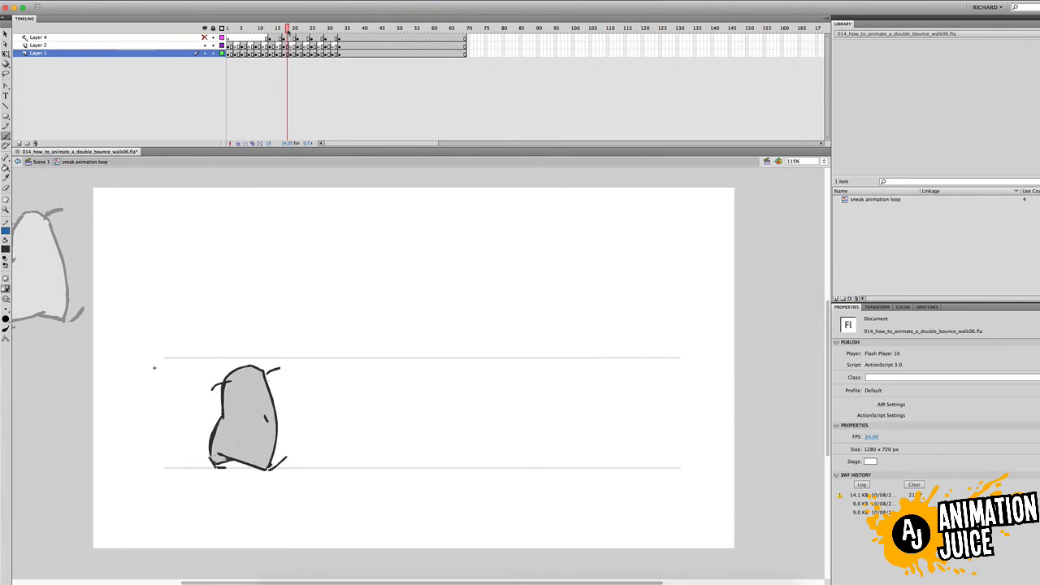
pyautogui.press('Return')
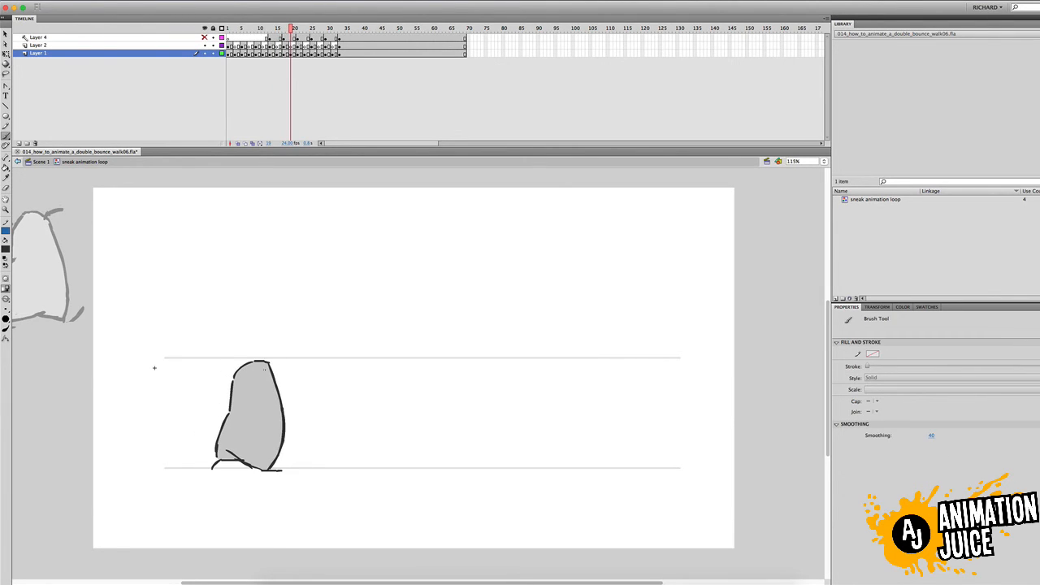
pyautogui.press('Return')
pyautogui.press('Return')
pyautogui.press('Return')
pyautogui.press('Return')
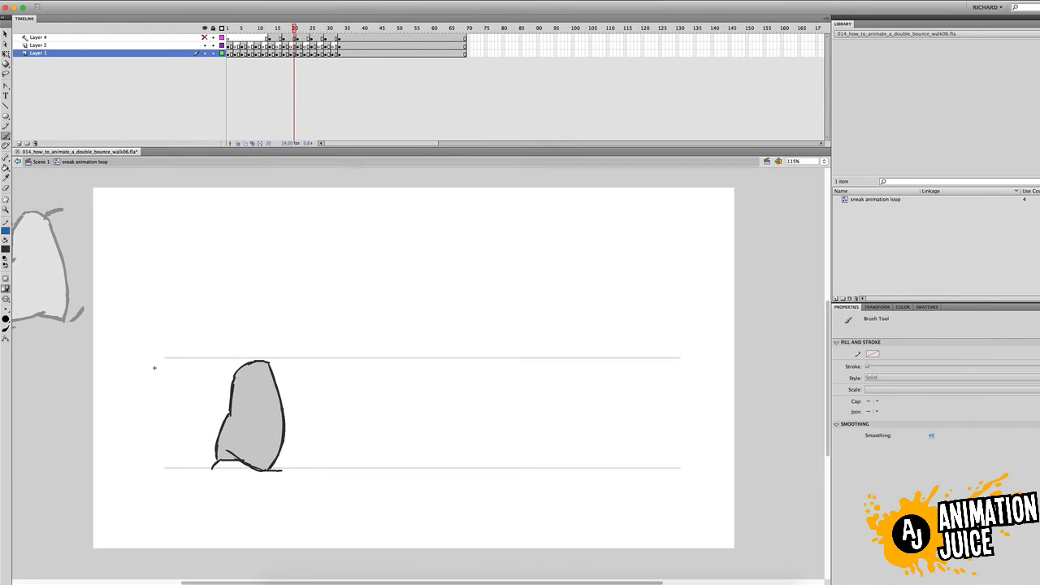
pyautogui.press('Return')
pyautogui.press('Return')
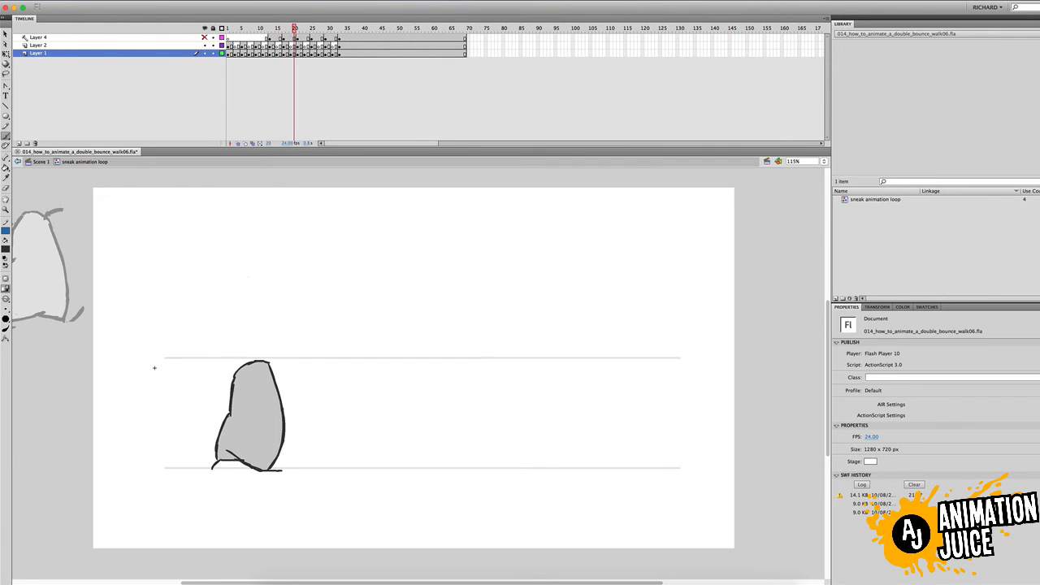
# Try a new rear foot stroke on the in-between near frame 19, compare adjacent frames, and undo the stroke.
pyautogui.press('v')
pyautogui.press('b')
pyautogui.press(',')
pyautogui.press(',')
pyautogui.moveTo(219, 462); pyautogui.dragTo(208, 466)
pyautogui.press('.')
pyautogui.press('.')
pyautogui.press('.')
pyautogui.press(',')
pyautogui.press(',')
pyautogui.press('super+z')
# Rework the rear foot line of the frame 19 in-between with the Brush, comparing it against the neighbouring poses.
pyautogui.press(',')
pyautogui.press(',')
pyautogui.press(',')
pyautogui.press(',')
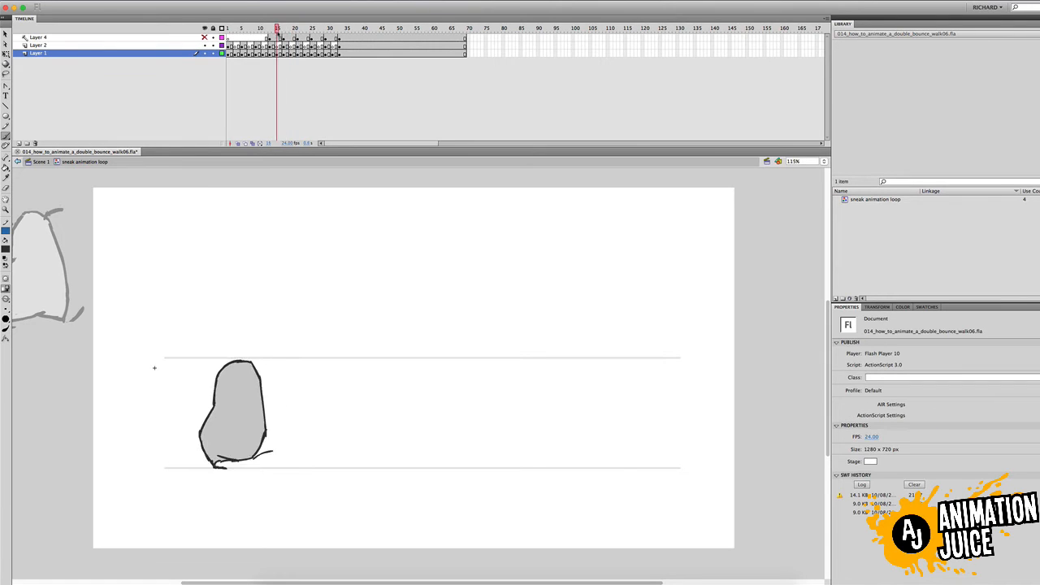
pyautogui.press('.')
pyautogui.press('.')
pyautogui.press('.')
pyautogui.press('.')
pyautogui.press('.')
pyautogui.press('.')
pyautogui.press(',')
pyautogui.press(',')
pyautogui.press(',')
pyautogui.press(',')
pyautogui.press('.')
pyautogui.press('.')
pyautogui.press('super+z')
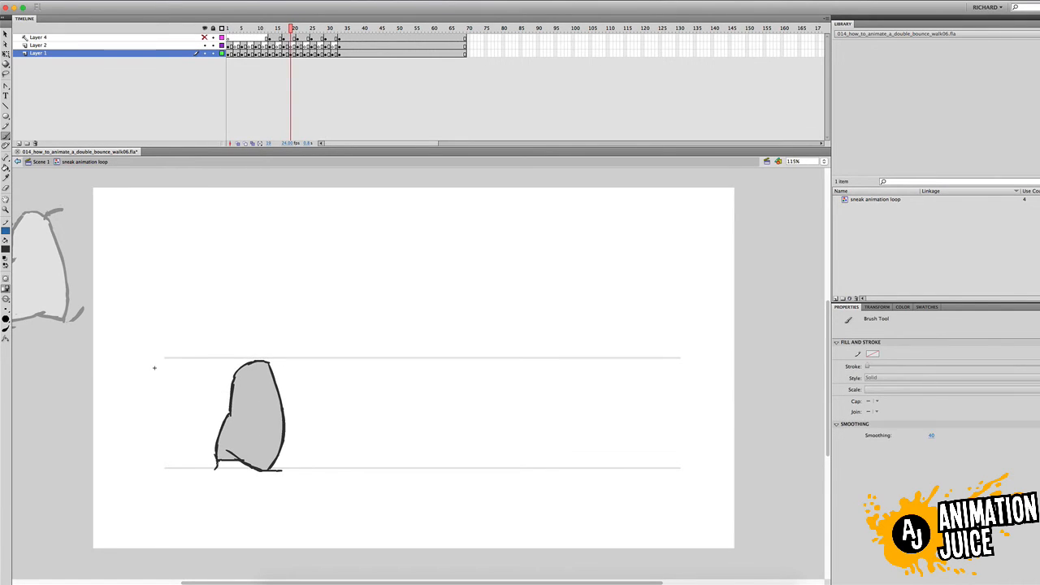
# Brush over the outline gaps of the frame 23 in-between and compare it with the preceding pose.
pyautogui.press('.')
pyautogui.press('.')
pyautogui.press('.')
pyautogui.press('.')
pyautogui.press('.')
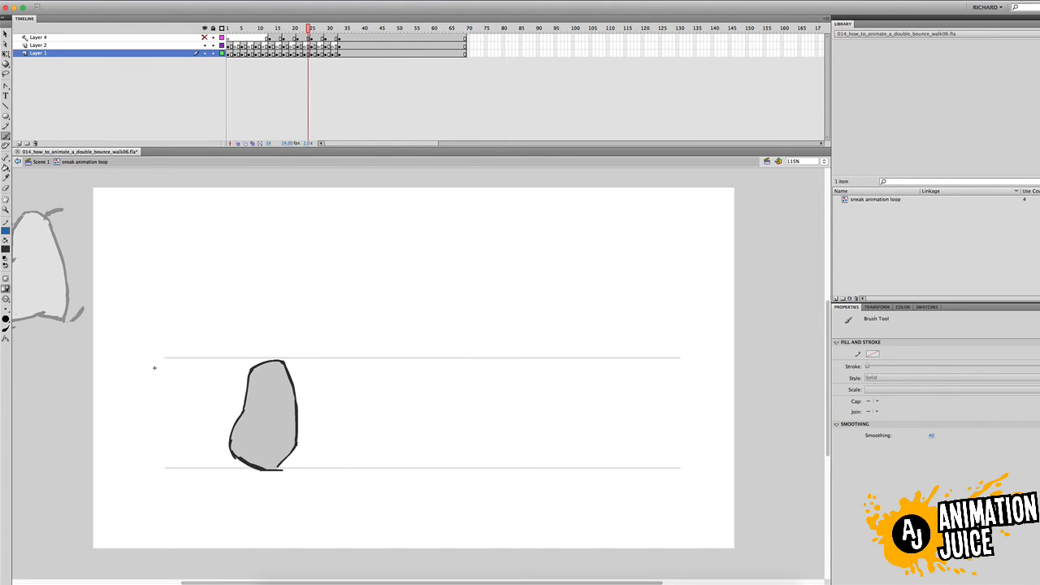
pyautogui.press(',')
pyautogui.press(',')
# Brush over the remaining outline gaps of the in-betweens at frames 27 and 31.
pyautogui.press('.')
pyautogui.press('.')
pyautogui.press('.')
pyautogui.press('.')
pyautogui.press('.')
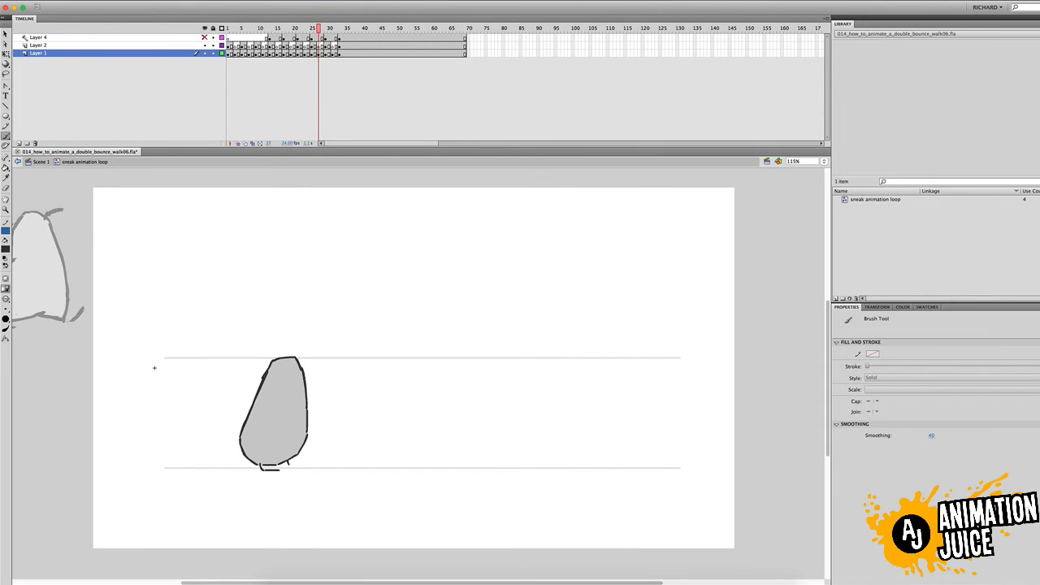
pyautogui.press('super+z')
pyautogui.press('Return')
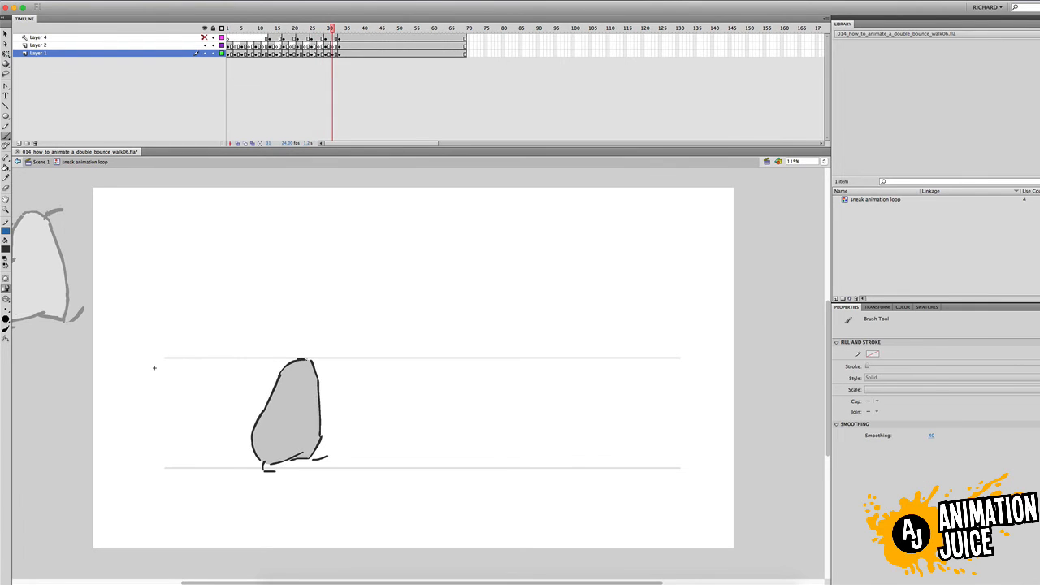
# Test the movie twice to review the walk with its repaired outlines, closing each preview.
pyautogui.press('super+Return')
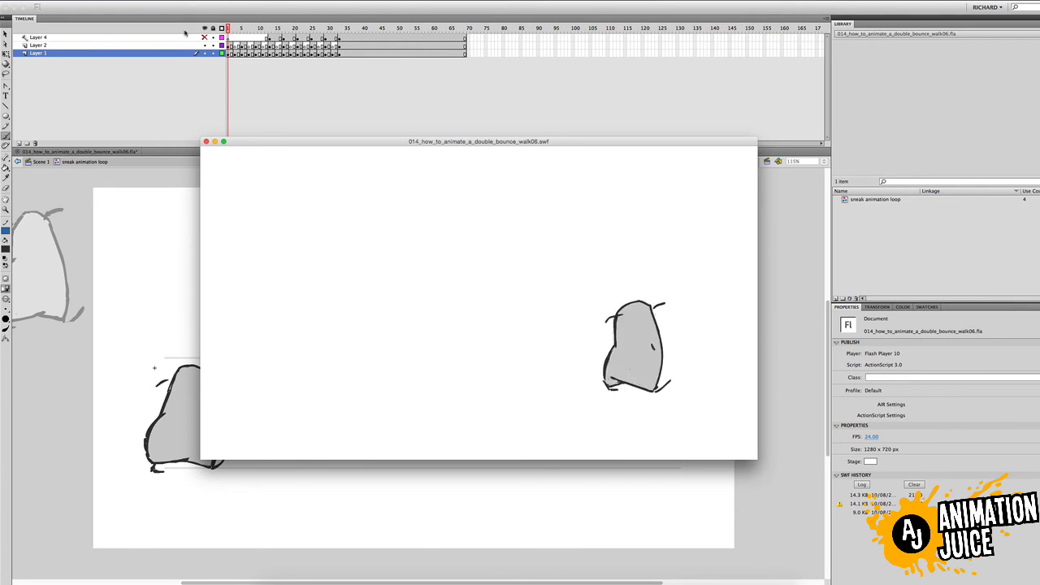
pyautogui.press('super+w')
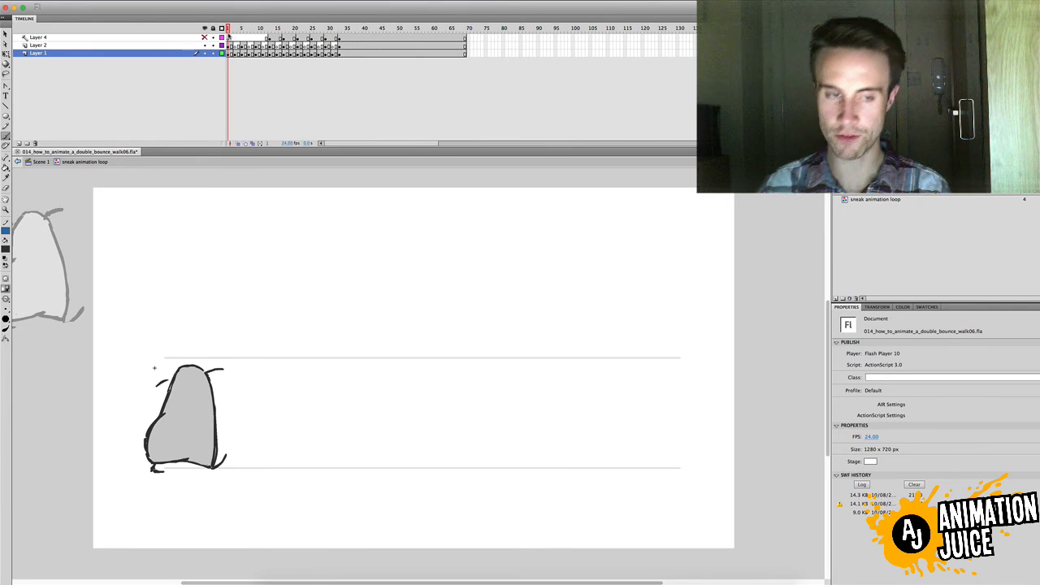
pyautogui.press('super+Return')
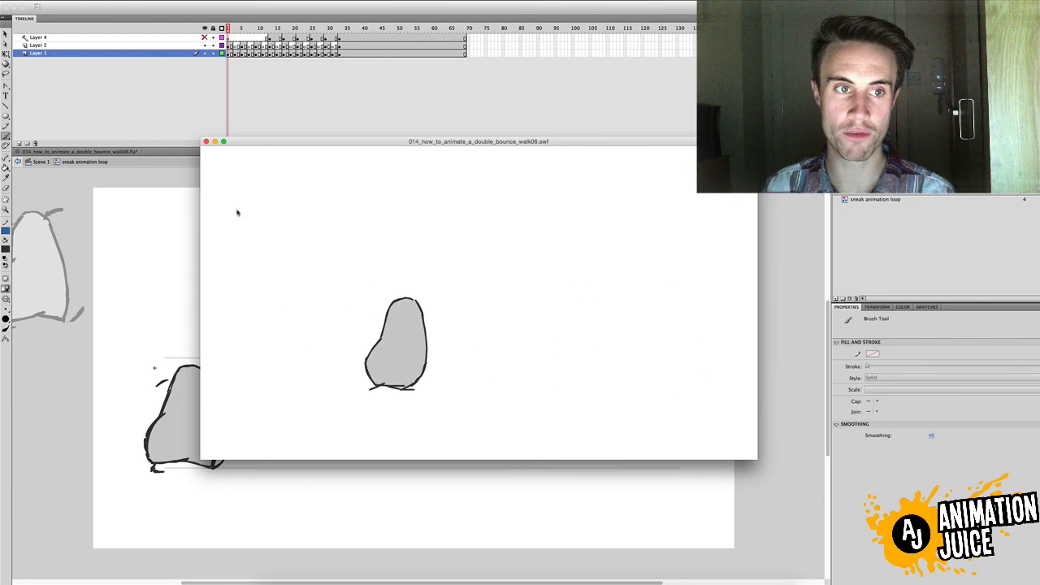
pyautogui.click(205, 142)
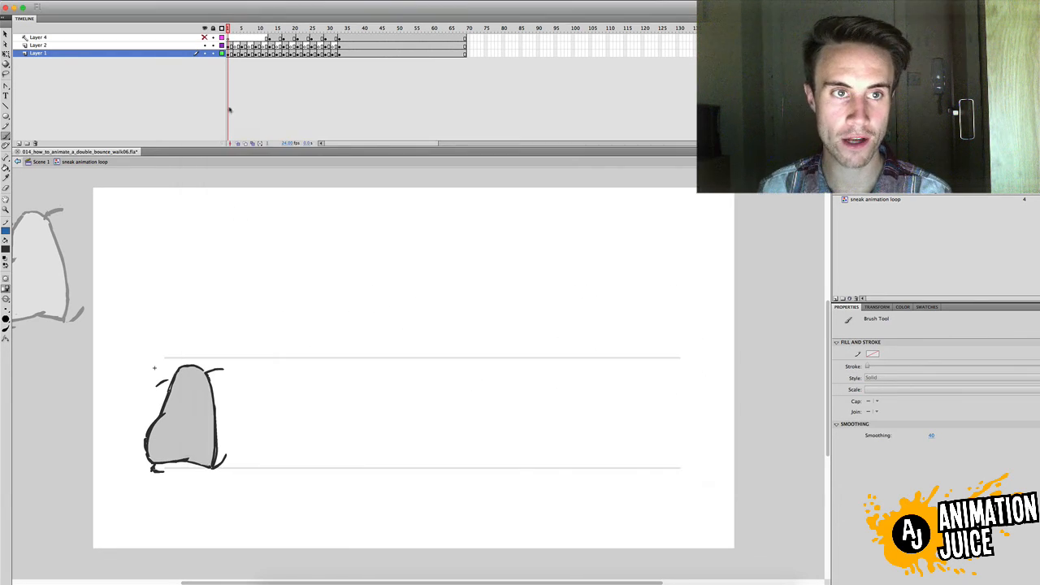
# Inspect frames 2 and 3 on Layers 1 and 2, switching onion skinning on and off to compare neighbouring poses.
pyautogui.click(231, 53)
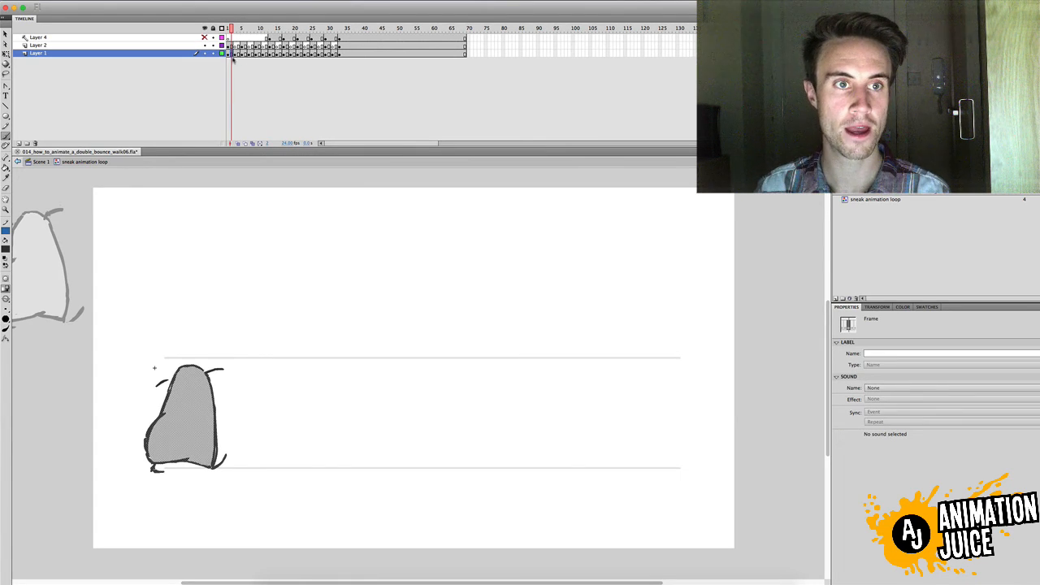
pyautogui.moveTo(232, 58)
pyautogui.mouseDown()
pyautogui.moveTo(253, 56)
pyautogui.moveTo(242, 62)
pyautogui.mouseUp()
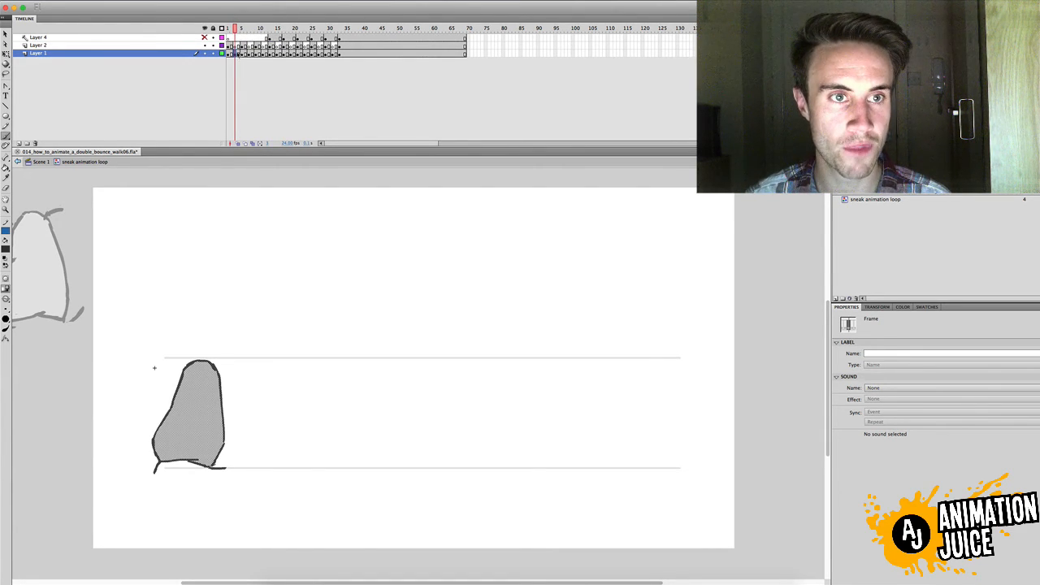
pyautogui.click(240, 46)
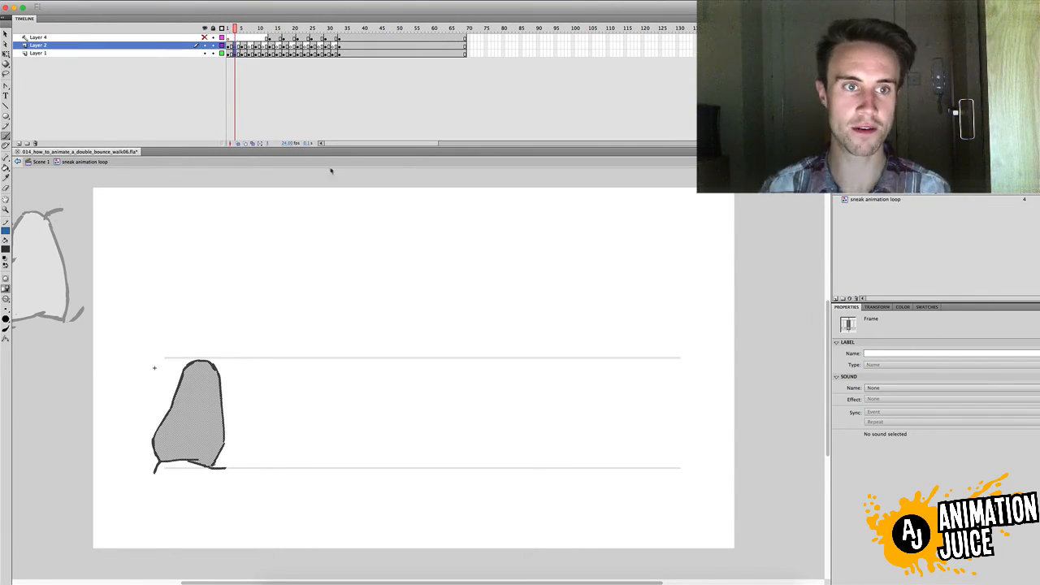
pyautogui.click(243, 143)
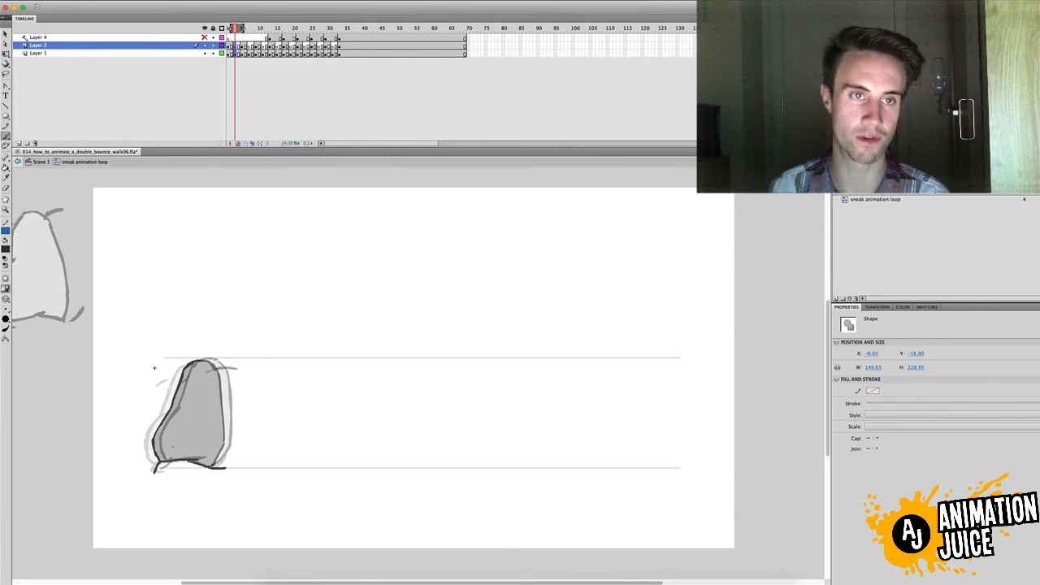
pyautogui.click(236, 143)
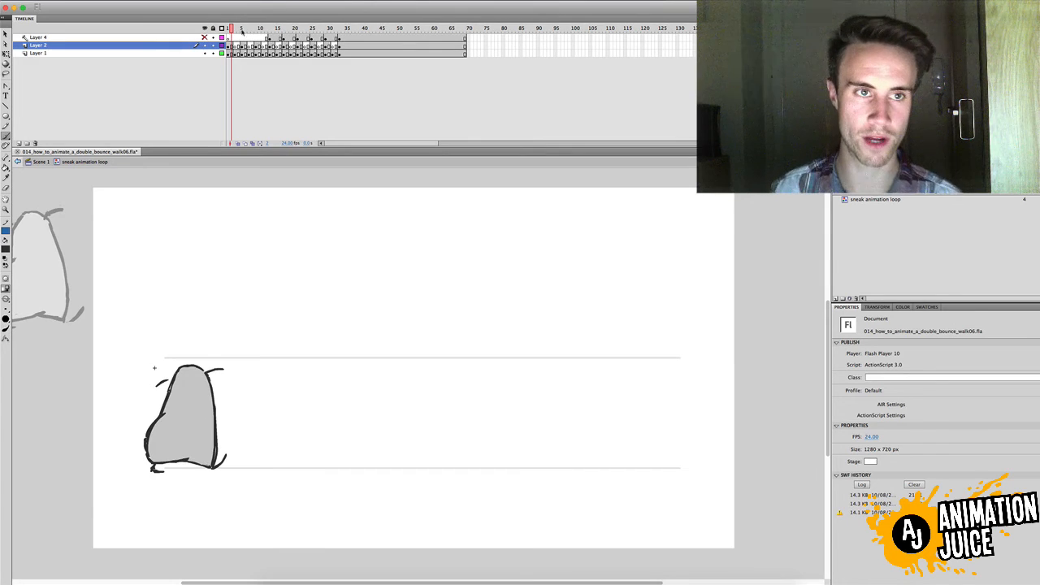
# Compare the frame 2 and frame 4 poses on Layer 1 with their neighbours using onion skinning, and test the movie.
pyautogui.click(233, 53)
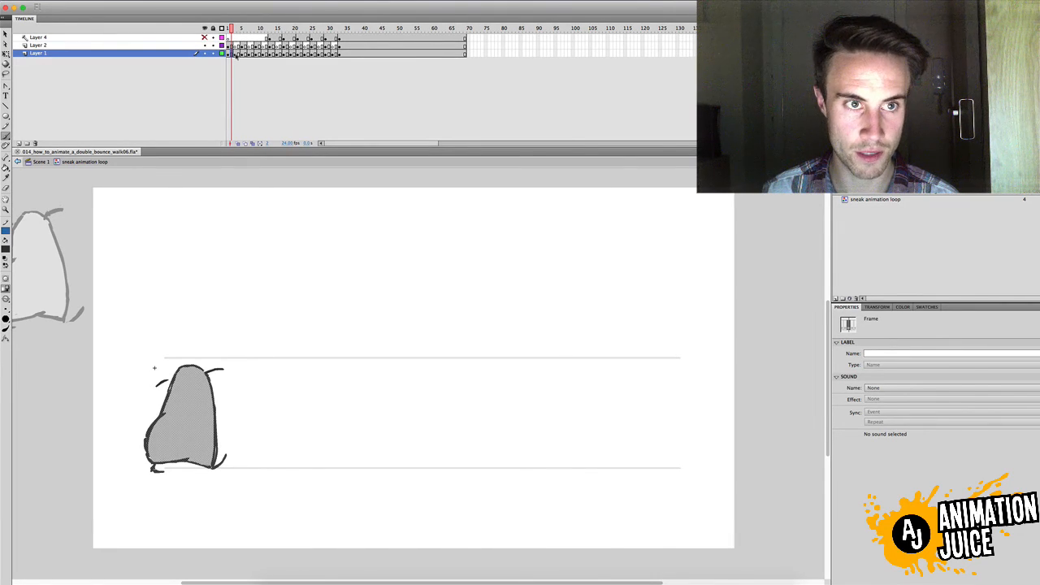
pyautogui.click(235, 53)
pyautogui.click(231, 54)
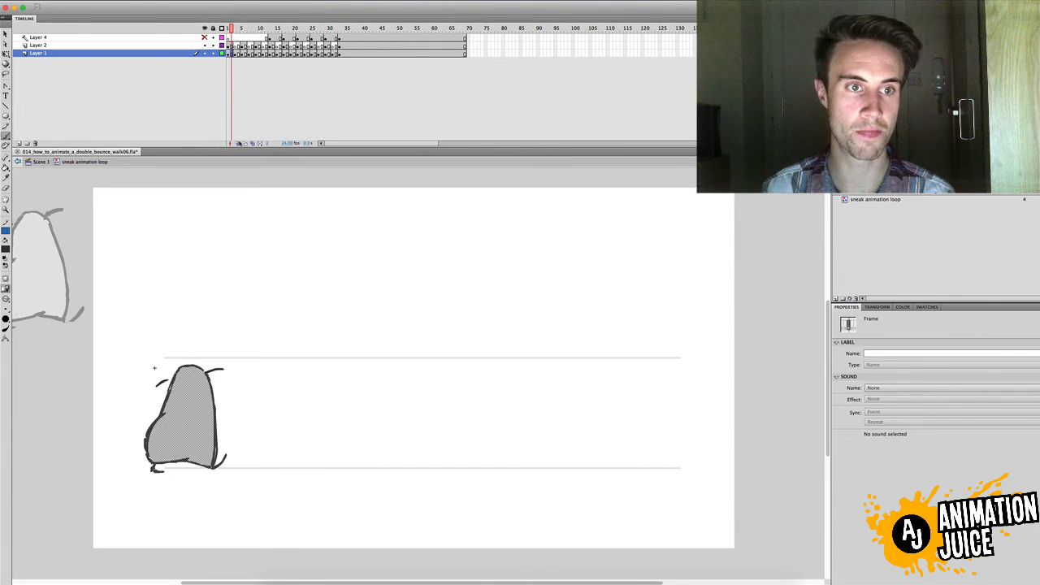
pyautogui.click(238, 143)
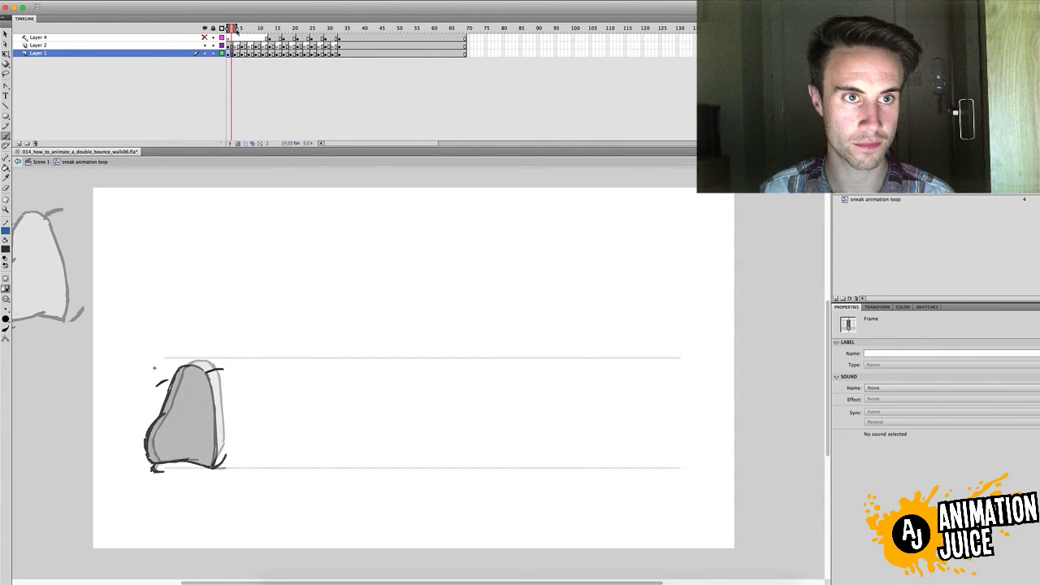
pyautogui.moveTo(237, 30); pyautogui.dragTo(237, 30)
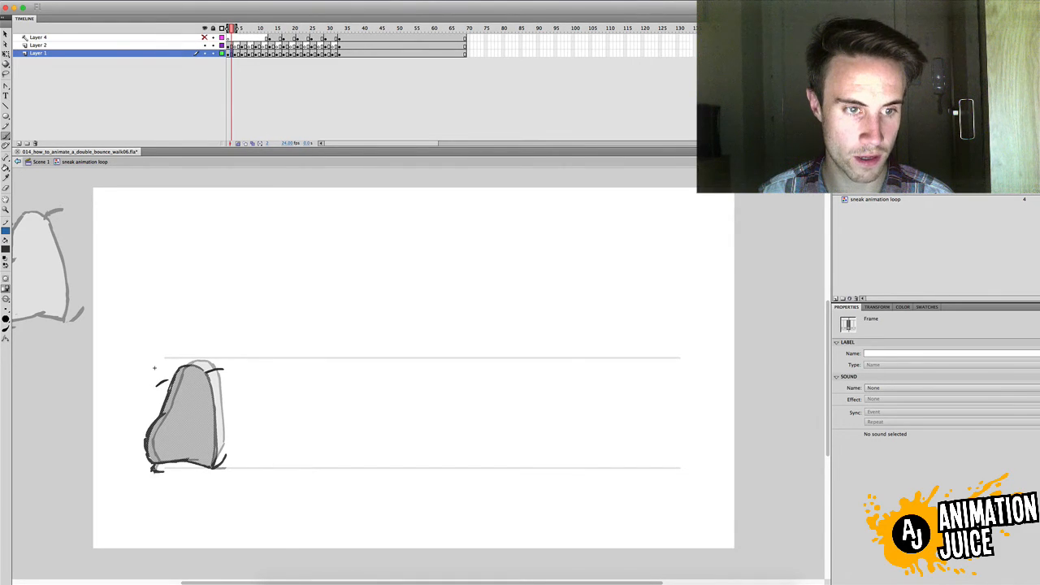
pyautogui.click(239, 55)
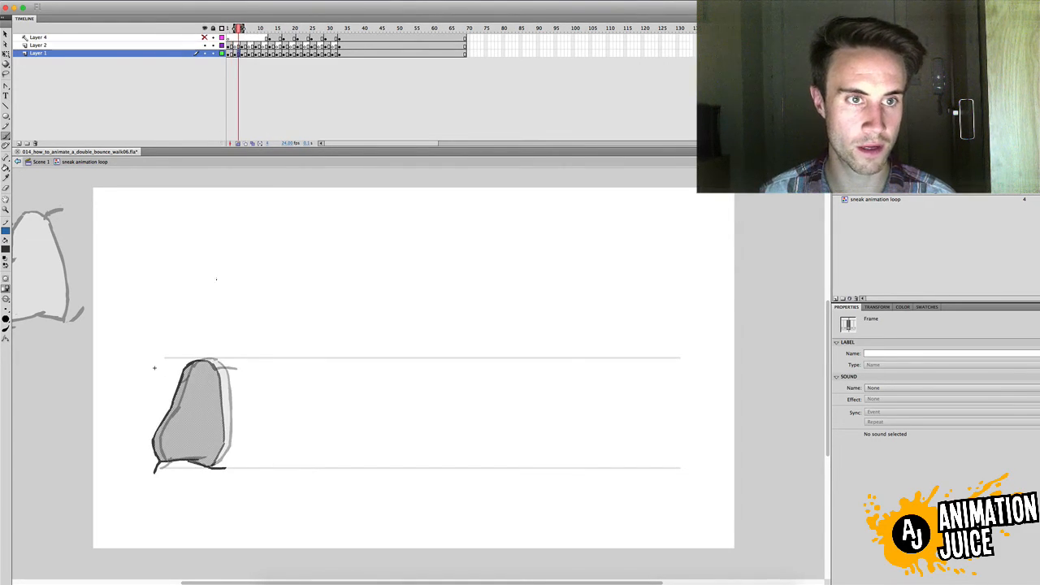
pyautogui.click(293, 72)
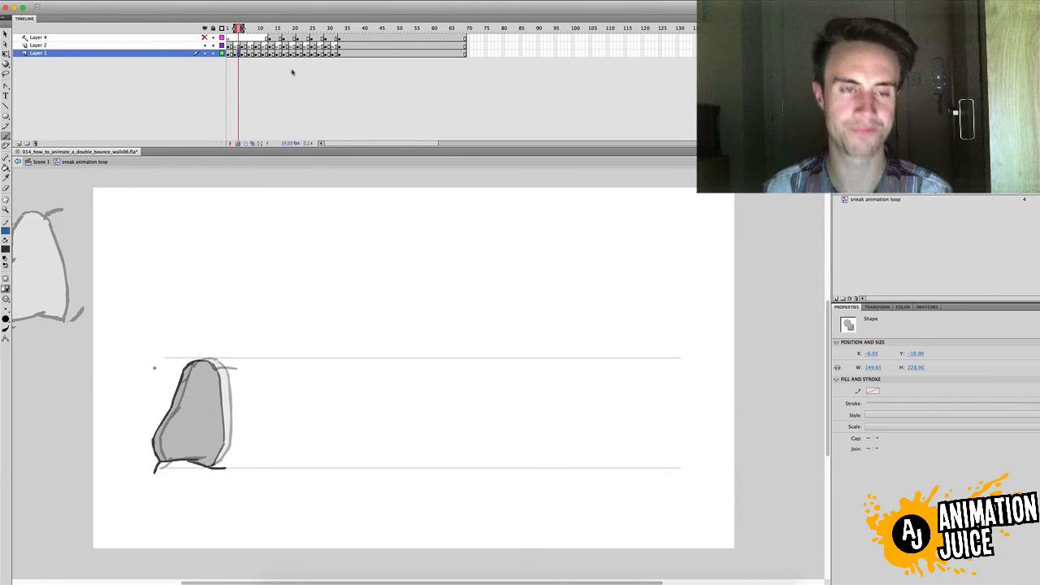
pyautogui.click(238, 143)
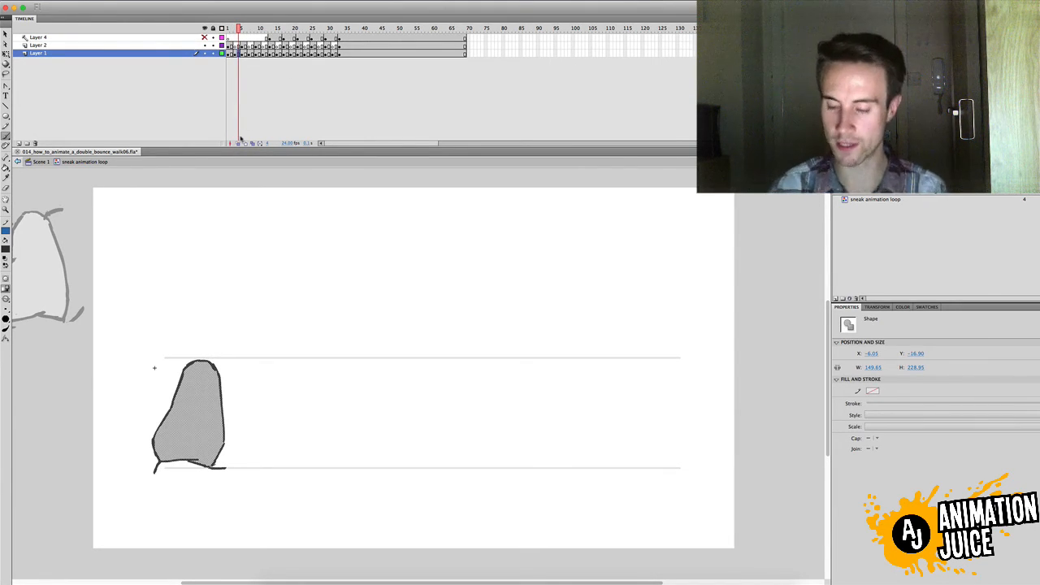
pyautogui.press('super+Return')
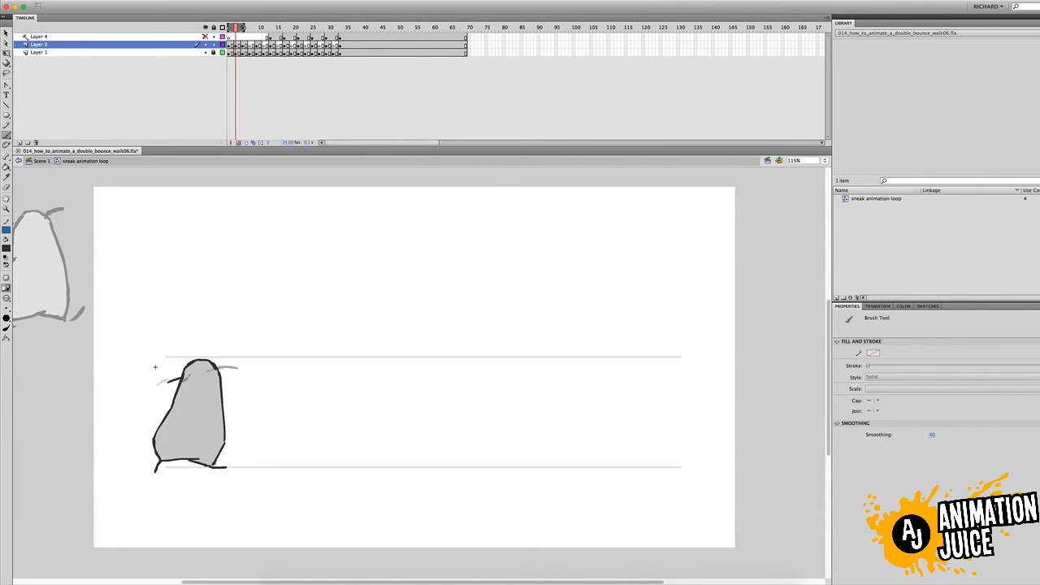
# Paint the arm lines at frames 7 and 11 on Layer 2 with the Brush tool, guided by the onion skins.
pyautogui.click(249, 43)
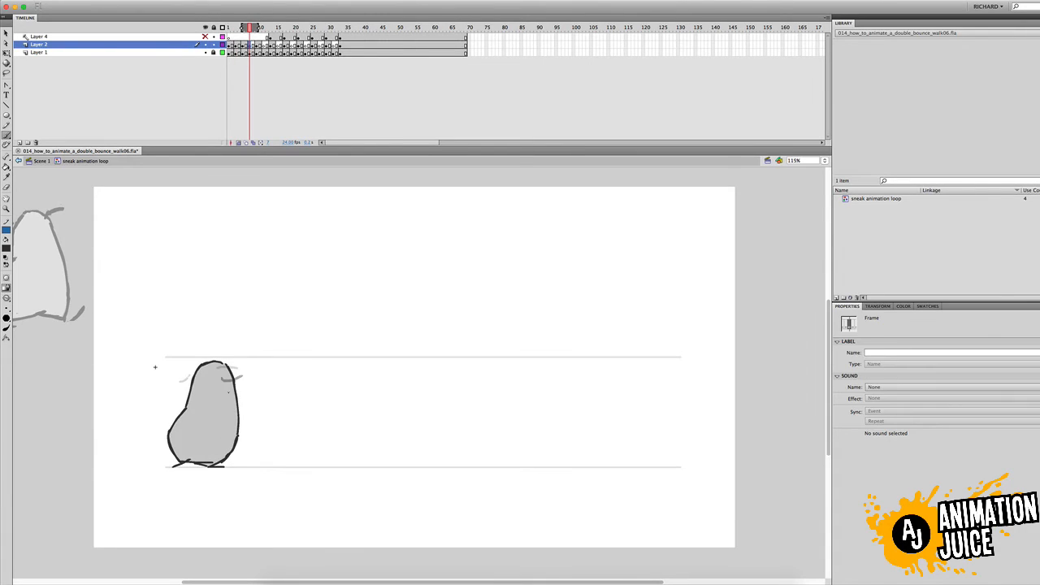
pyautogui.moveTo(220, 369); pyautogui.dragTo(235, 368)
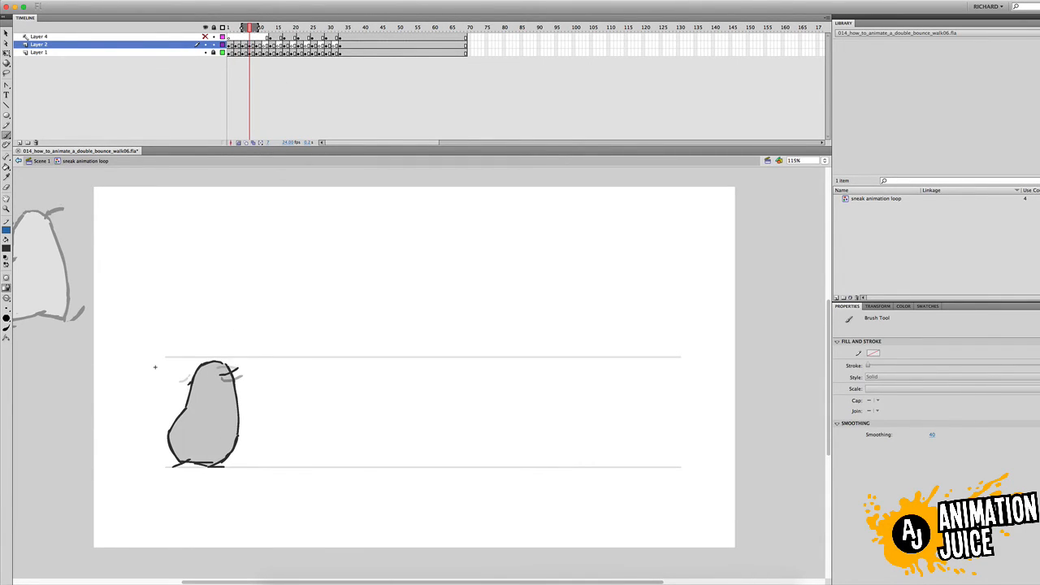
pyautogui.press('.')
pyautogui.press('.')
pyautogui.press('.')
pyautogui.press('.')
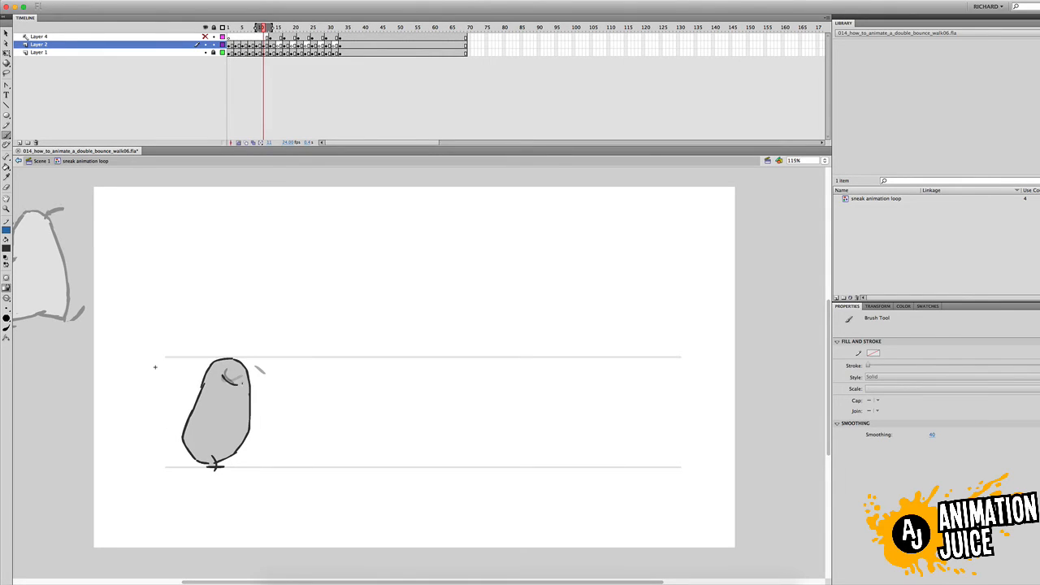
# Compare the frame 15 pose on Layer 2 with the preceding frames, switching onion skinning off and on.
pyautogui.press('.')
pyautogui.press('.')
pyautogui.press('.')
pyautogui.press('.')
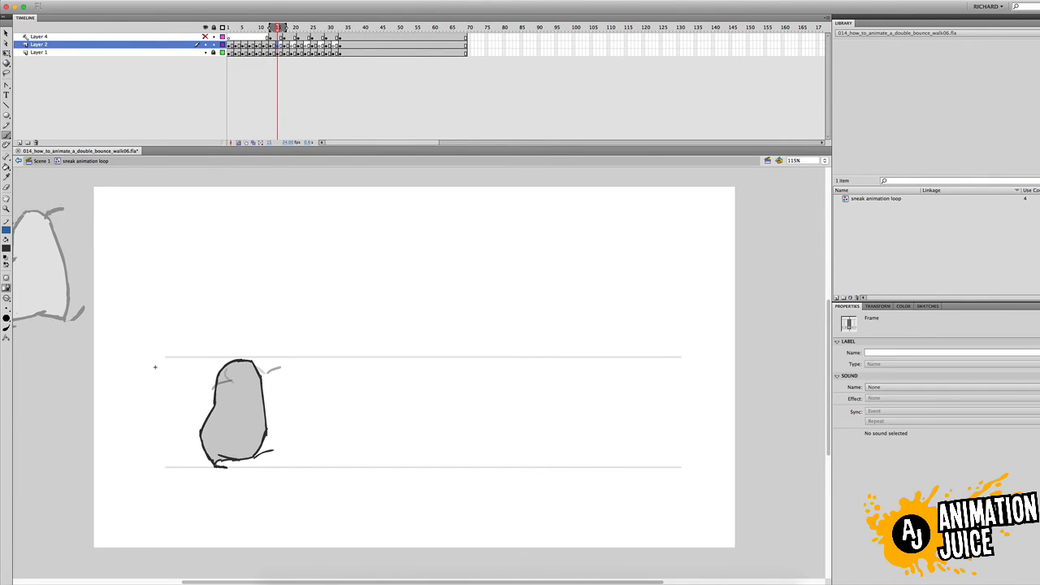
pyautogui.press('b')
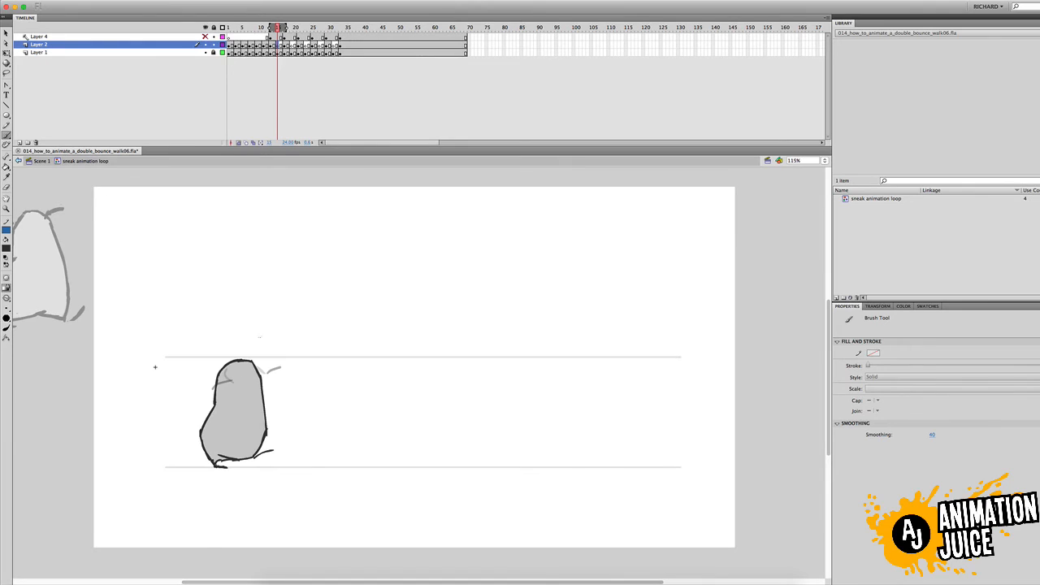
pyautogui.click(238, 143)
pyautogui.press(',')
pyautogui.press(',')
pyautogui.press('.')
pyautogui.press('.')
pyautogui.press(',')
pyautogui.press(',')
pyautogui.press('.')
pyautogui.press('.')
pyautogui.click(238, 143)
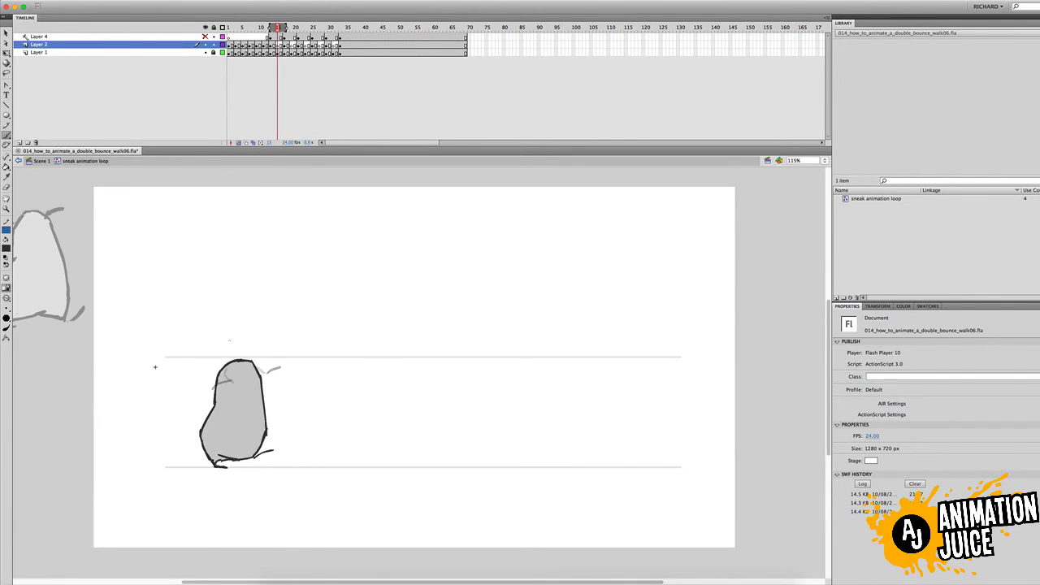
# Paint the front and rear arm lines of the frame 15 pose with the Brush tool.
pyautogui.press(',')
pyautogui.press(',')
pyautogui.press('.')
pyautogui.press('.')
pyautogui.press('.')
pyautogui.press('b')
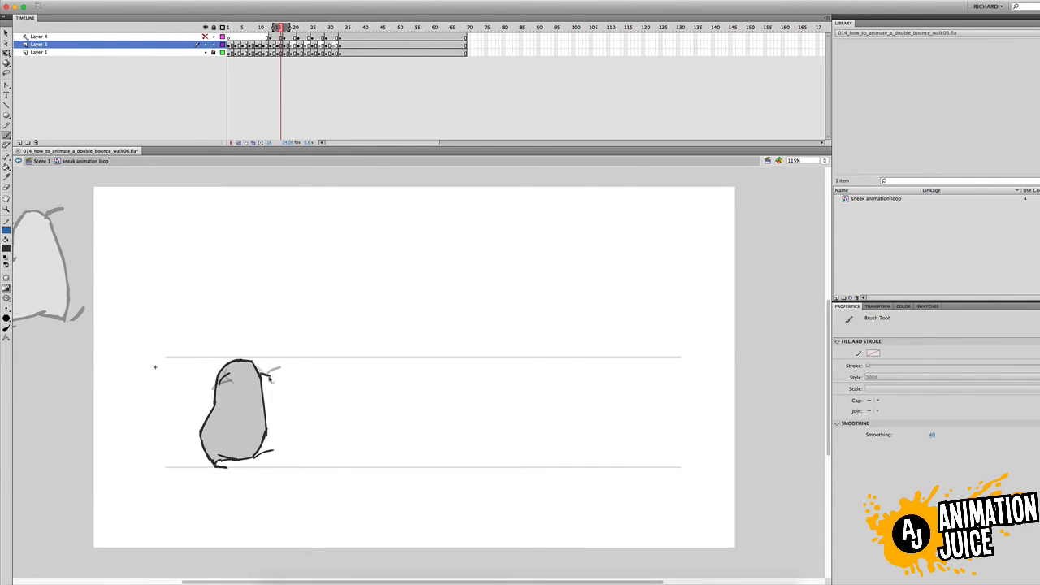
# Paint a short rear arm line on the body at frame 23, placed between the neighbouring onion-skinned arm lines.
pyautogui.press('.')
pyautogui.press('.')
pyautogui.press('.')
pyautogui.press('.')
pyautogui.press('.')
pyautogui.press('.')
pyautogui.press('.')
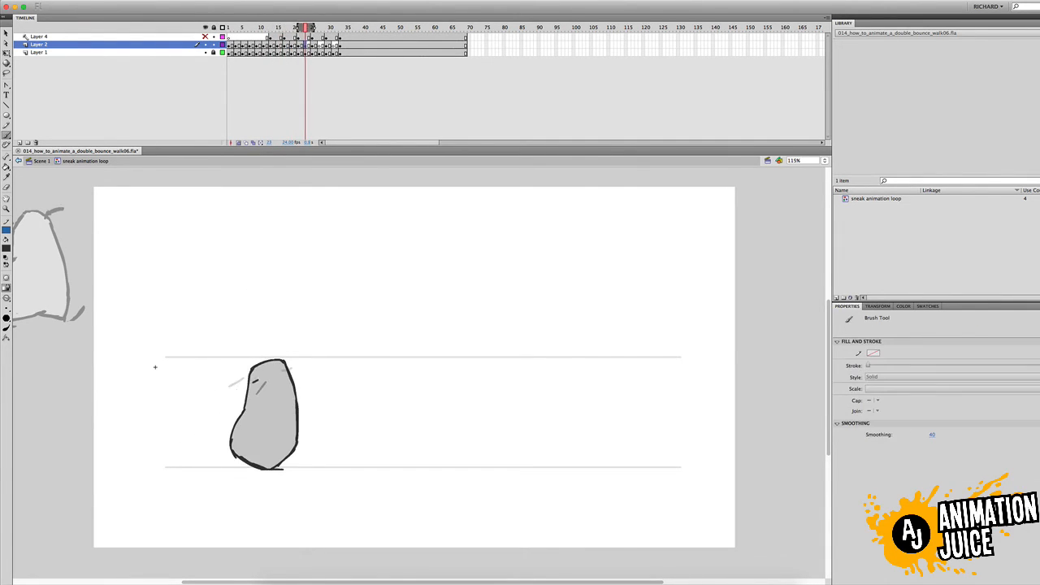
# Paint the slanted arm line on the upper body at frame 27, checking it against frame 26 and undoing a stray stroke.
pyautogui.press('.')
pyautogui.press('.')
pyautogui.press('.')
pyautogui.press('.')
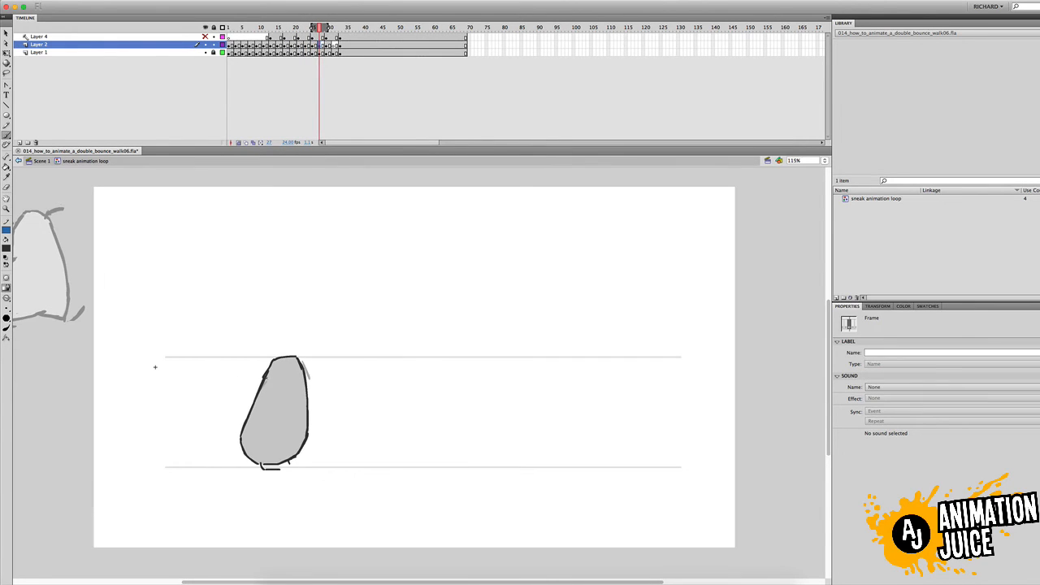
pyautogui.press(',')
pyautogui.press('.')
pyautogui.press(',')
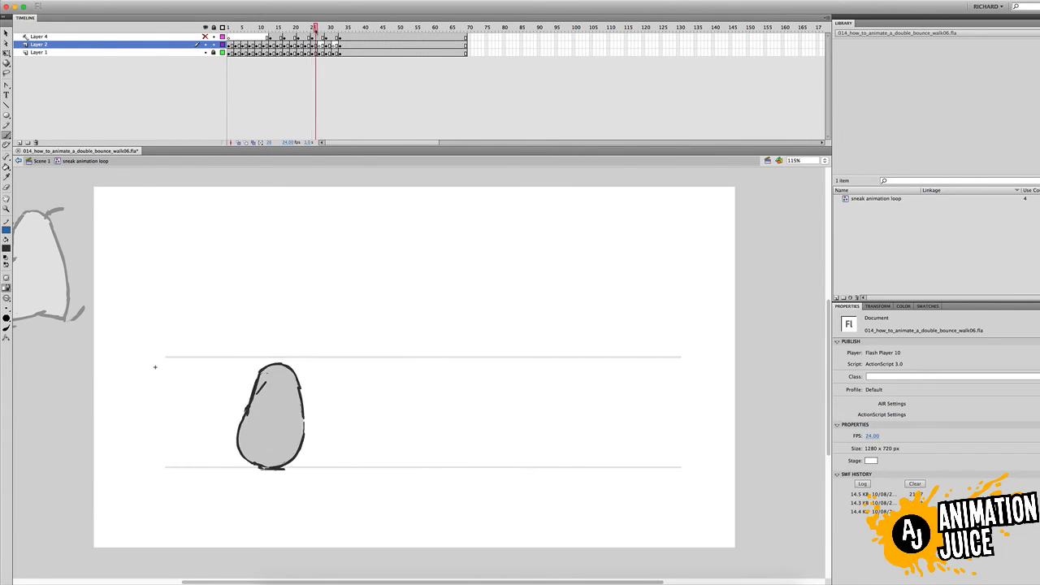
pyautogui.press('.')
pyautogui.press('super+z')
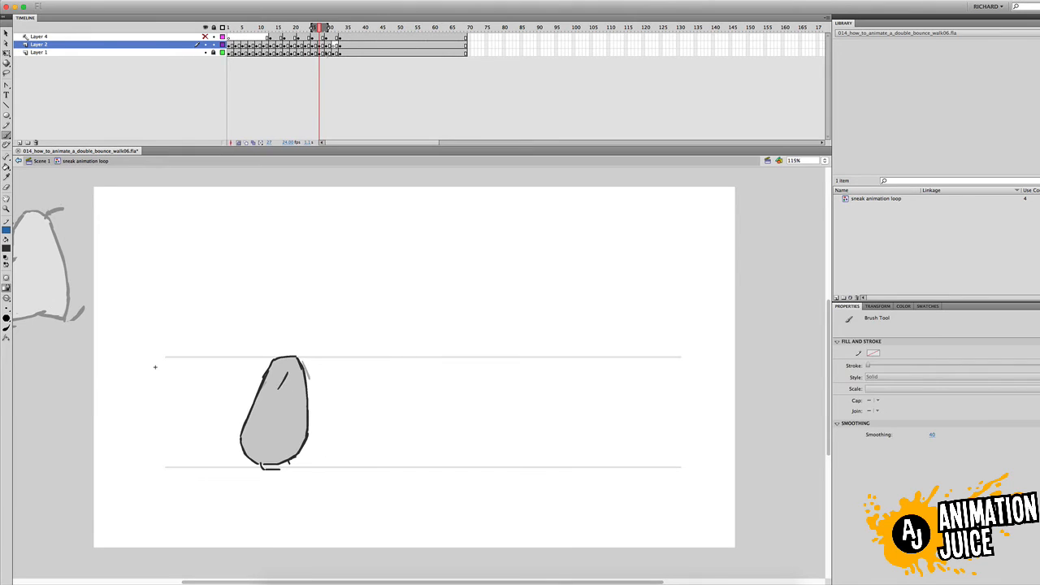
# Paint the front arm line at frame 31 and turn onion skinning off.
pyautogui.press('.')
pyautogui.press('.')
pyautogui.press('.')
pyautogui.press('.')
pyautogui.moveTo(312, 369); pyautogui.dragTo(335, 369)
pyautogui.click(238, 142)
# Test the movie from the first frame, close the preview and inspect the arm lines at frames 26 to 31.
pyautogui.moveTo(238, 28); pyautogui.dragTo(231, 3)
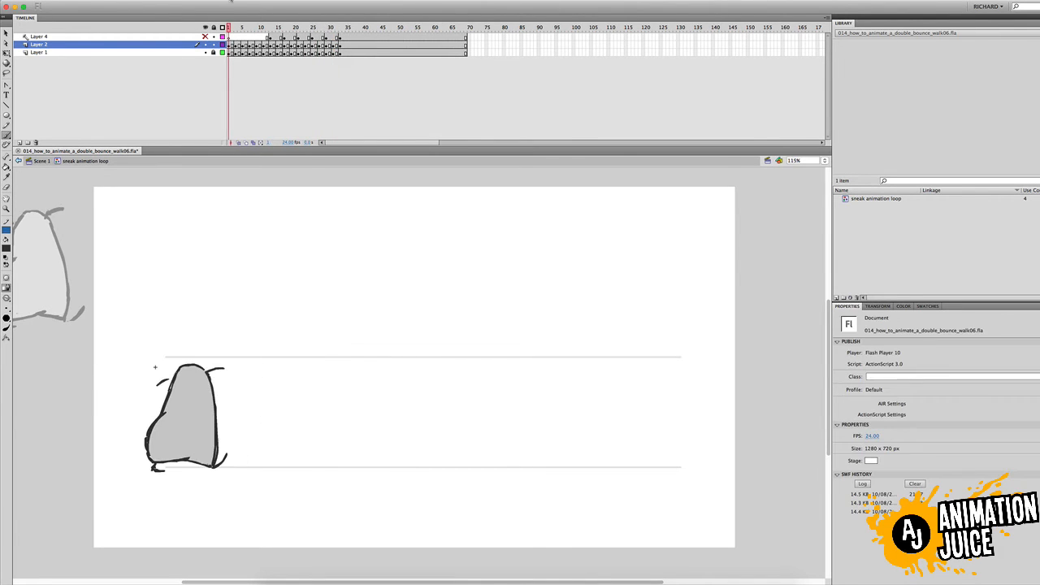
pyautogui.press('super+Return')
pyautogui.press('super+w')
pyautogui.click(316, 29)
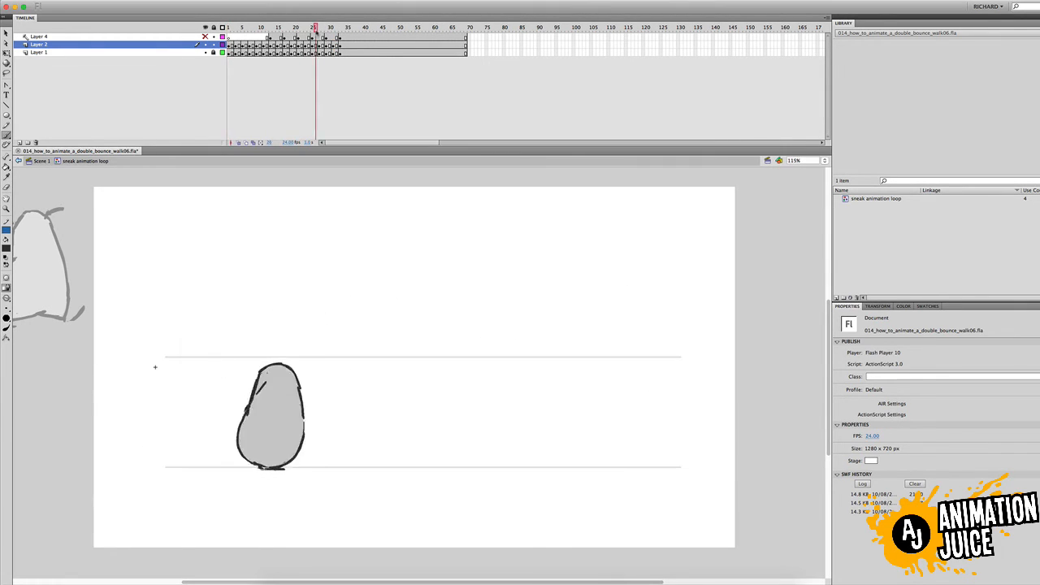
pyautogui.moveTo(316, 29)
pyautogui.mouseDown()
pyautogui.moveTo(353, 29)
pyautogui.moveTo(317, 30)
pyautogui.moveTo(327, 30)
pyautogui.mouseUp()
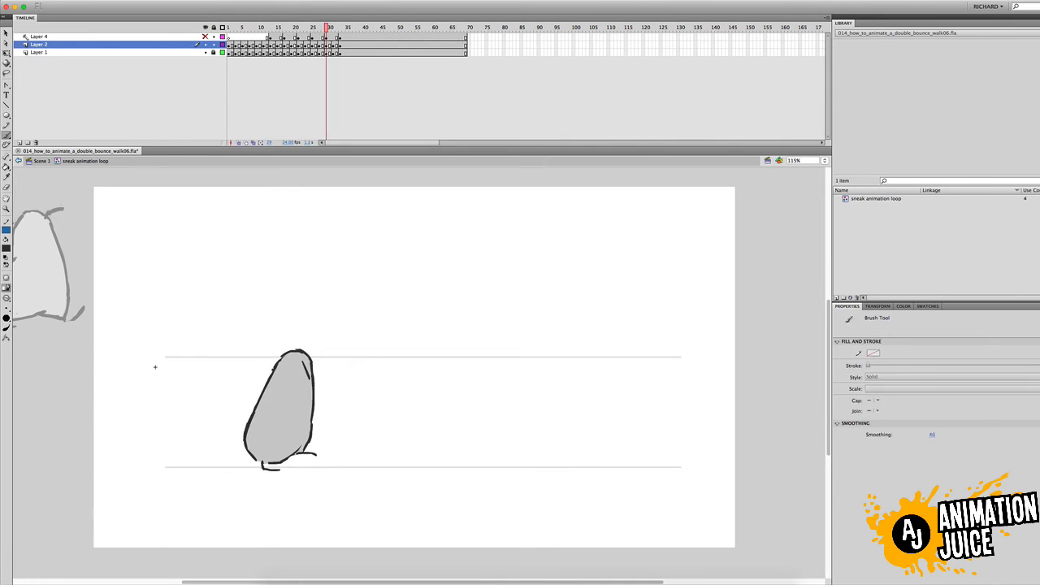
pyautogui.press('.')
pyautogui.press('.')
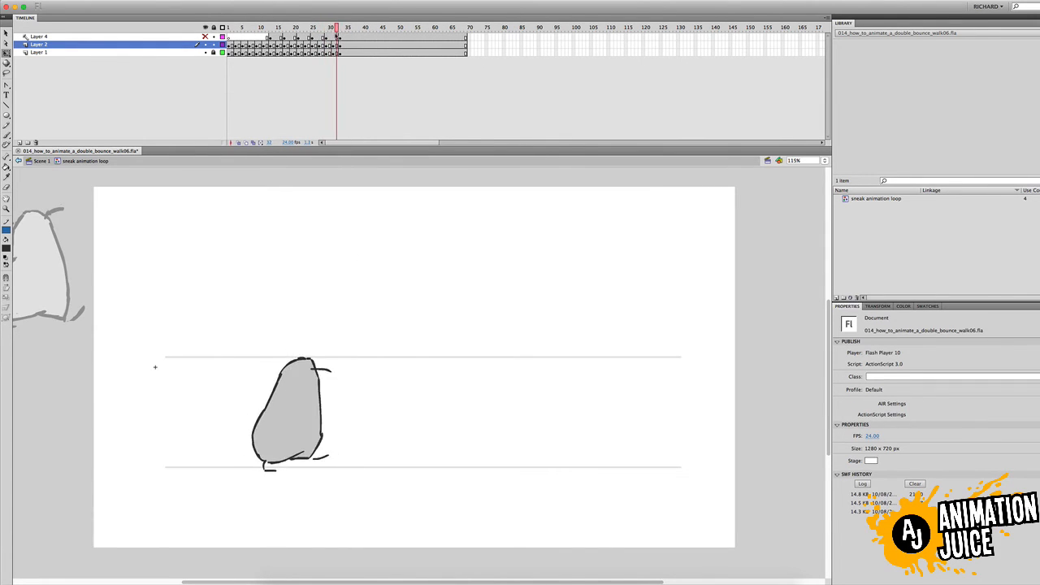
# Check the poses up to frame 34, lock Layer 1 and test the movie.
pyautogui.press('.')
pyautogui.press('.')
pyautogui.press('k')
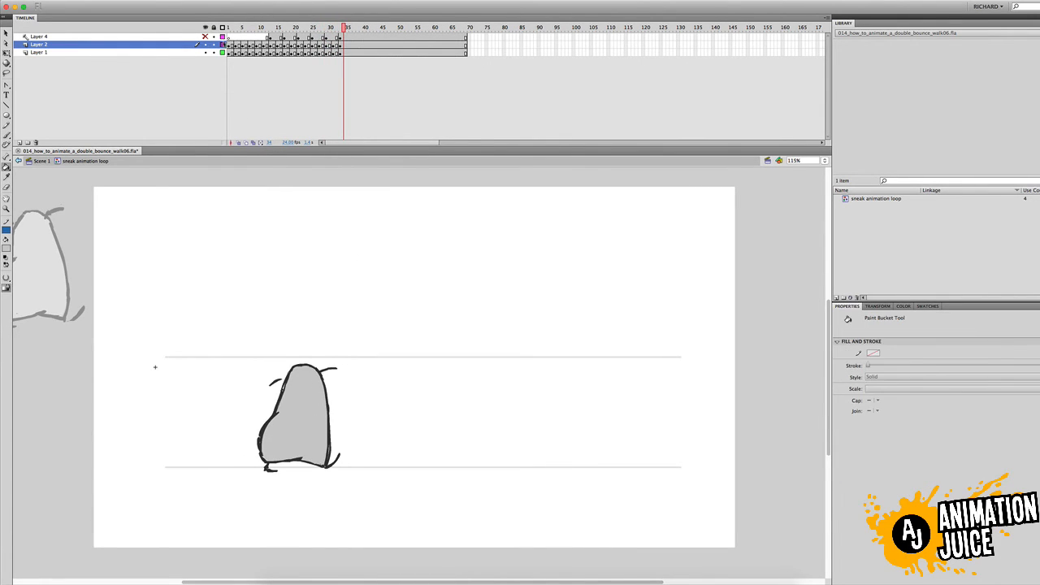
pyautogui.click(214, 52)
pyautogui.moveTo(253, 28); pyautogui.dragTo(228, 27)
pyautogui.press('super+Return')
pyautogui.press('super+w')
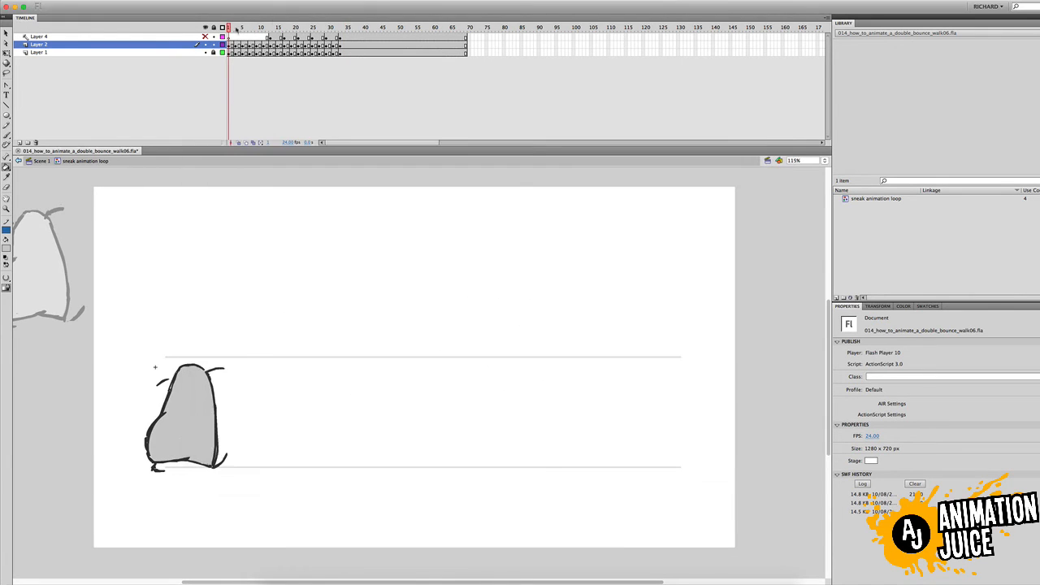
# Adjust the front arm line at frame 5 with Free Transform and test the movie.
pyautogui.click(236, 30)
pyautogui.press('v')
pyautogui.click(243, 35)
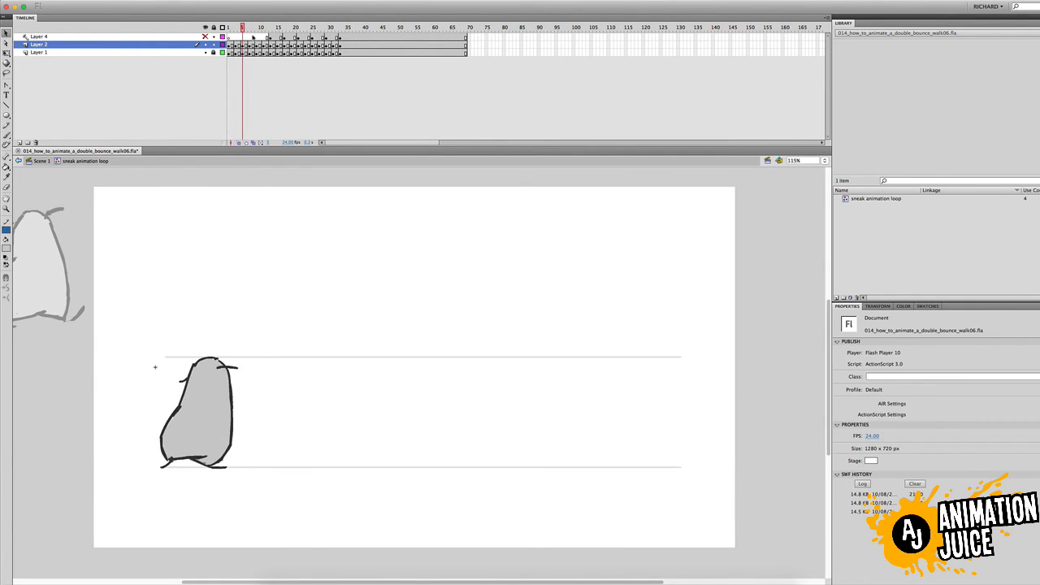
pyautogui.click(230, 368)
pyautogui.press('q')
pyautogui.moveTo(244, 364); pyautogui.dragTo(245, 357)
pyautogui.click(258, 362)
pyautogui.press('super+Return')
pyautogui.press('super+w')
# Readjust the front arm line around frames 5 to 7 with Free Transform and test the movie twice.
pyautogui.press('v')
pyautogui.click(229, 364)
pyautogui.press('q')
pyautogui.moveTo(218, 365); pyautogui.dragTo(224, 364)
pyautogui.click(253, 345)
pyautogui.click(249, 29)
pyautogui.press('super+Return')
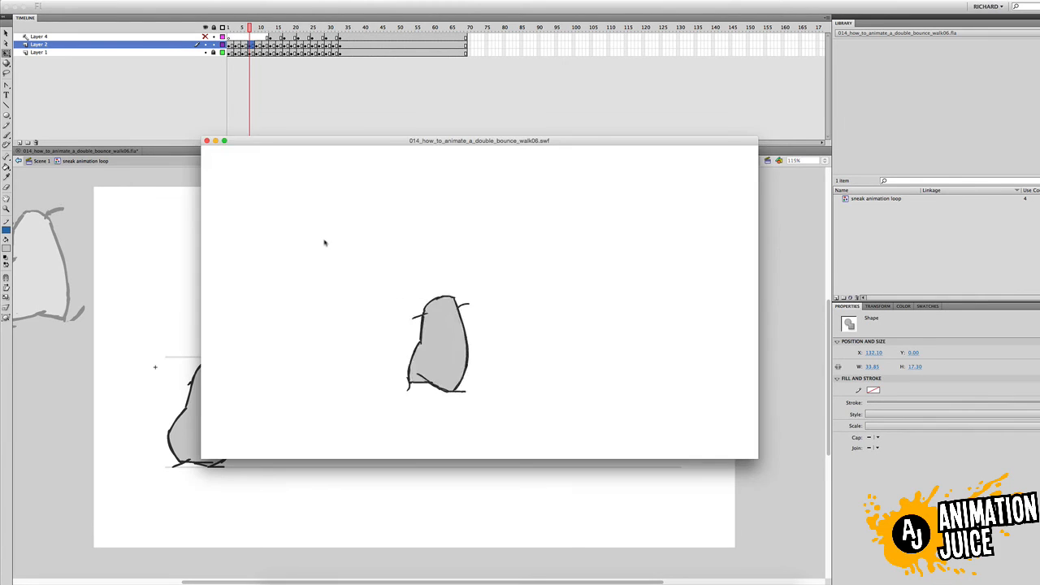
pyautogui.press('super+w')
pyautogui.press('super+Return')
pyautogui.press('super+w')
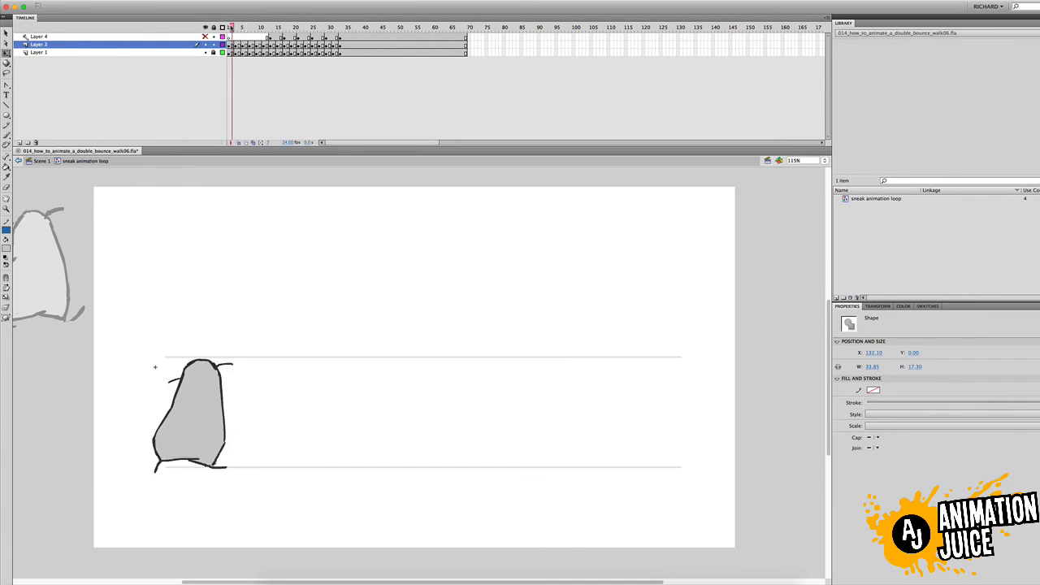
# Nudge the front arm line slightly forward at frame 8 with Free Transform.
pyautogui.moveTo(231, 28); pyautogui.dragTo(253, 28)
pyautogui.click(234, 371)
pyautogui.moveTo(225, 371); pyautogui.dragTo(229, 371)
pyautogui.click(255, 341)
# Adjust the arm line at frame 10 and test the movie, closing the preview.
pyautogui.click(260, 28)
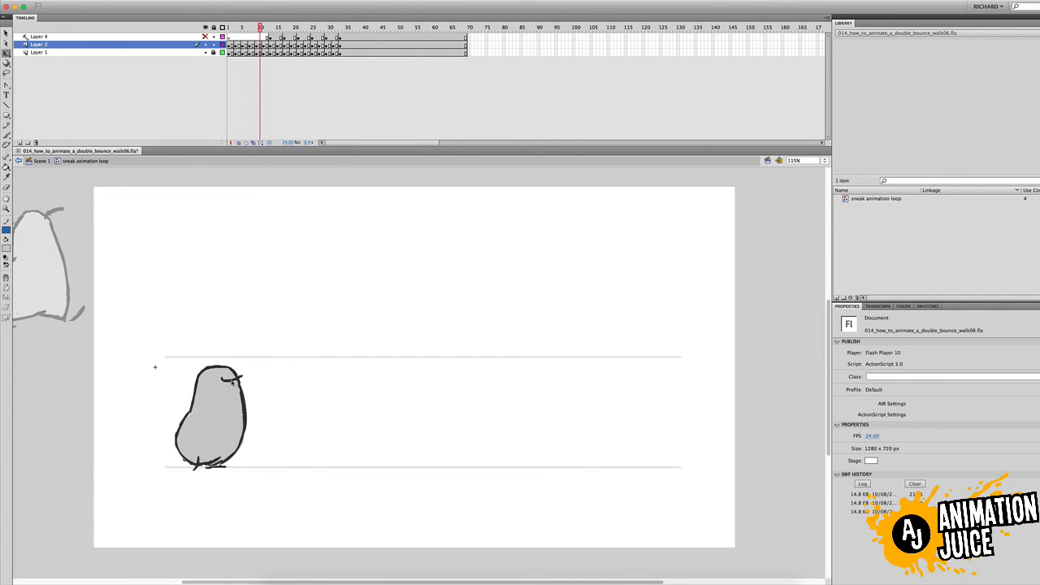
pyautogui.click(232, 381)
pyautogui.click(277, 364)
pyautogui.moveTo(260, 28); pyautogui.dragTo(312, 28)
pyautogui.click(222, 382)
pyautogui.click(260, 392)
pyautogui.hotkey('ctrl', 'Return')
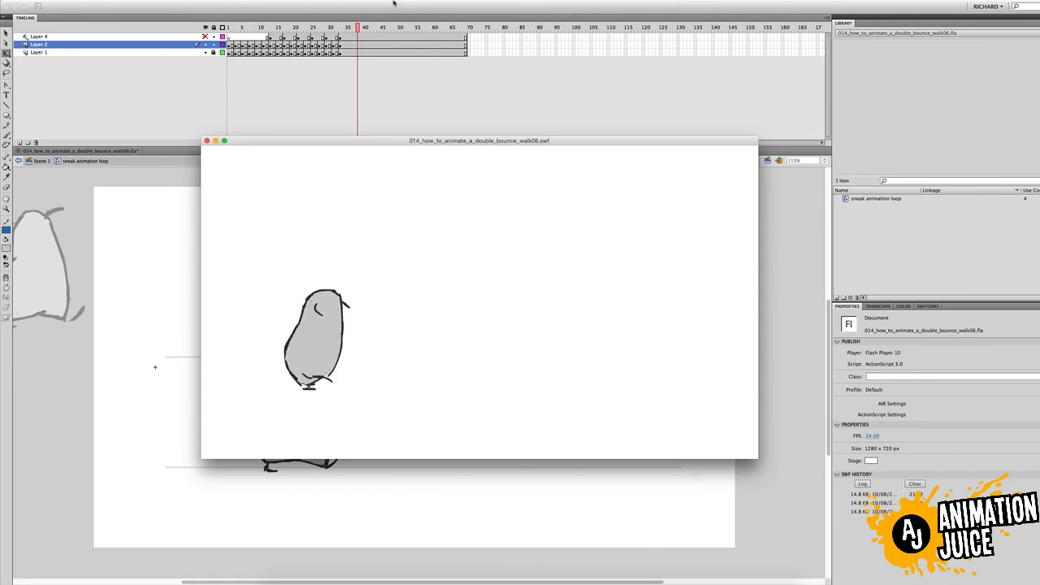
pyautogui.click(207, 140)
# Adjust the arm lines at frames 10, 11 and 12 with Free Transform and test the movie.
pyautogui.moveTo(270, 28); pyautogui.dragTo(260, 28)
pyautogui.click(246, 384)
pyautogui.click(265, 385)
pyautogui.press('.')
pyautogui.click(231, 380)
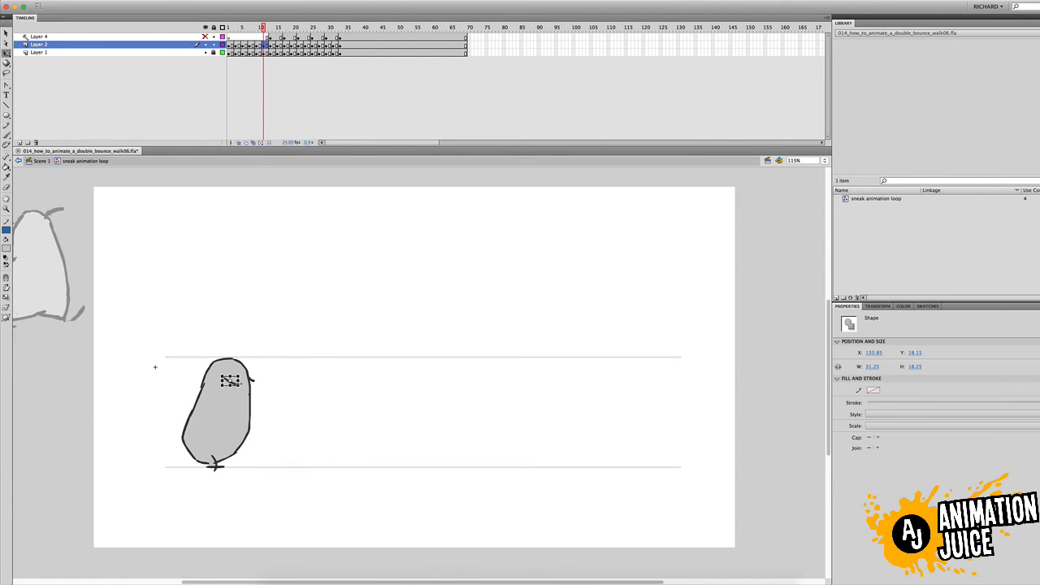
pyautogui.click(263, 382)
pyautogui.press('.')
pyautogui.click(230, 381)
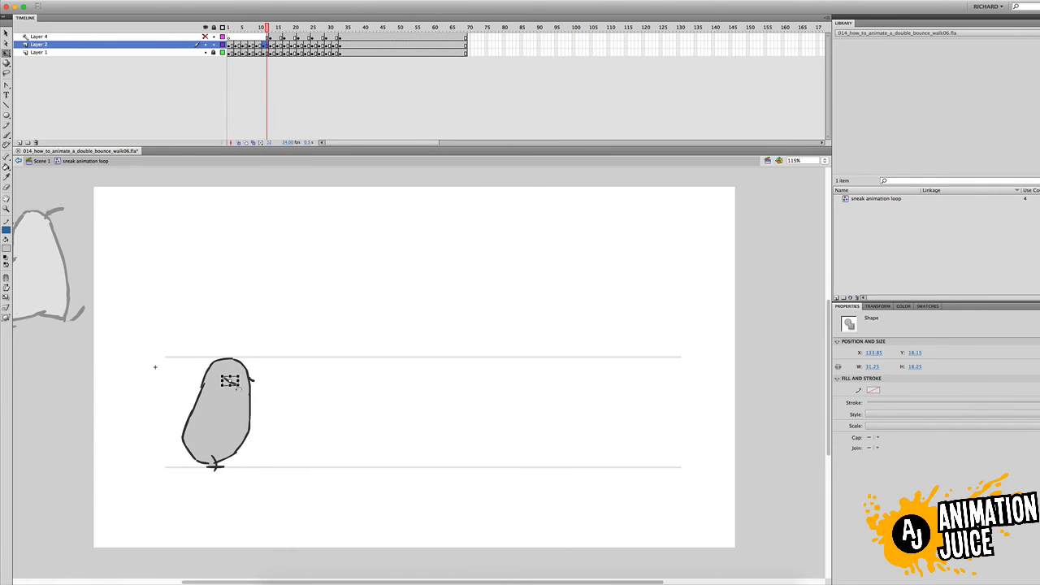
pyautogui.click(260, 378)
pyautogui.hotkey('ctrl', 'Return')
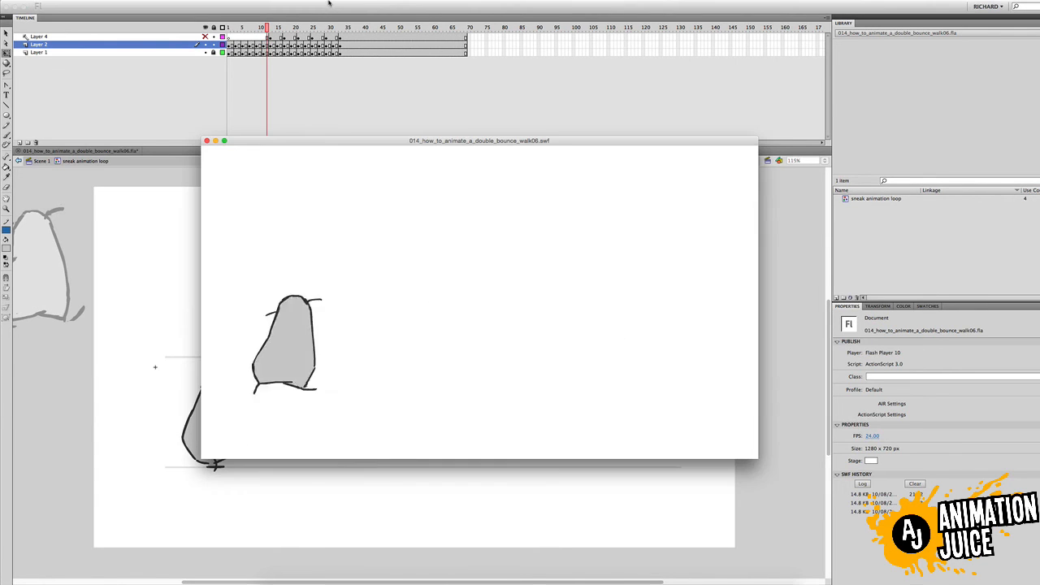
pyautogui.click(207, 141)
# Adjust the arm lines at frame 15 with Free Transform and test the movie.
pyautogui.moveTo(258, 28); pyautogui.dragTo(277, 29)
pyautogui.click(242, 384)
pyautogui.click(233, 382)
pyautogui.click(264, 30)
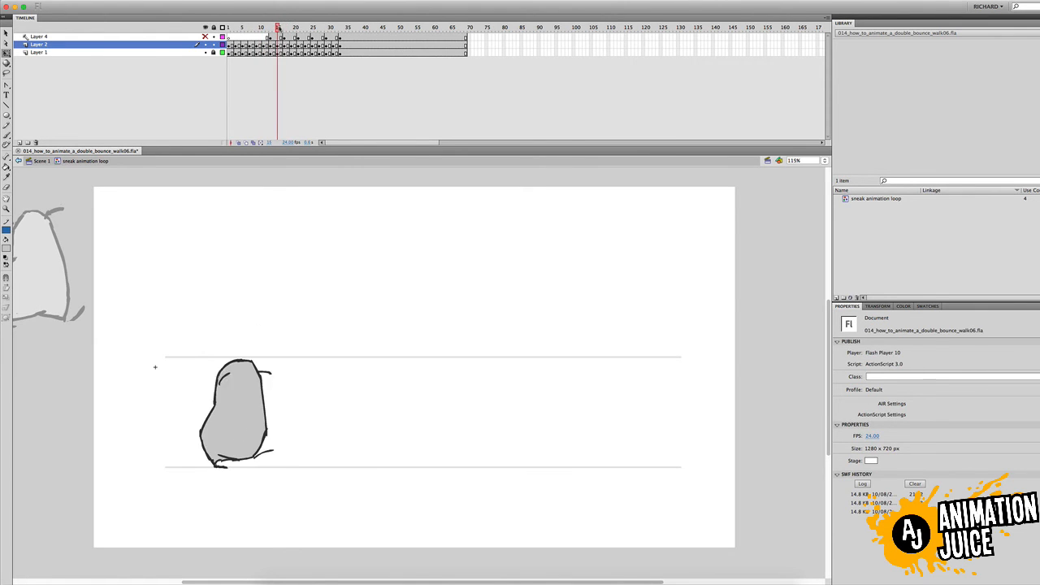
pyautogui.click(224, 379)
pyautogui.hotkey('ctrl', 'Return')
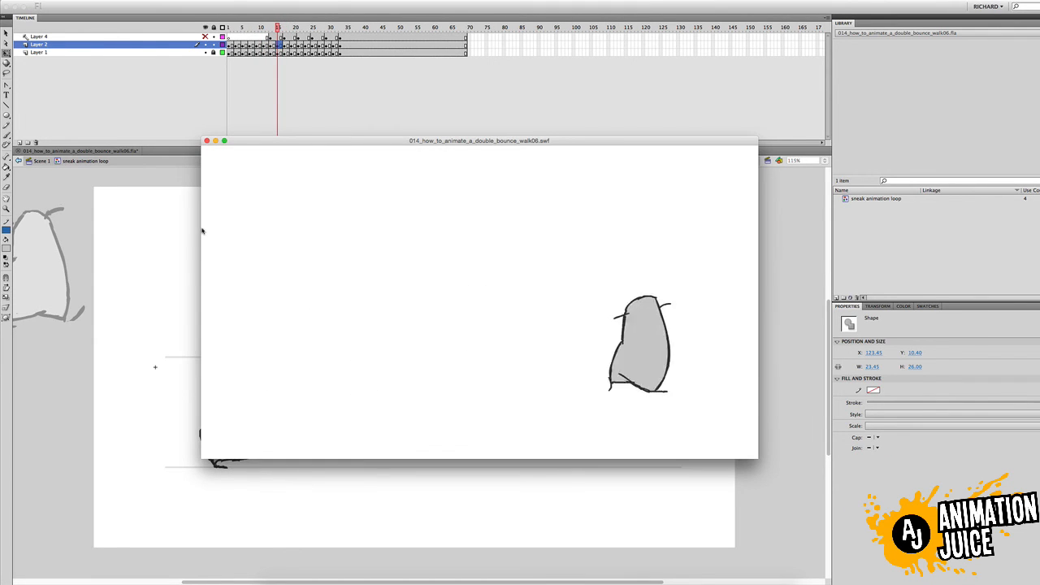
pyautogui.click(207, 140)
# Erase the small front arm stroke beside the body outline at frame 11.
pyautogui.click(239, 29)
pyautogui.moveTo(225, 29); pyautogui.dragTo(263, 29)
pyautogui.click(186, 380)
pyautogui.click(190, 388)
pyautogui.click(249, 28)
pyautogui.click(246, 28)
pyautogui.press('e')
pyautogui.moveTo(251, 379); pyautogui.dragTo(254, 386)
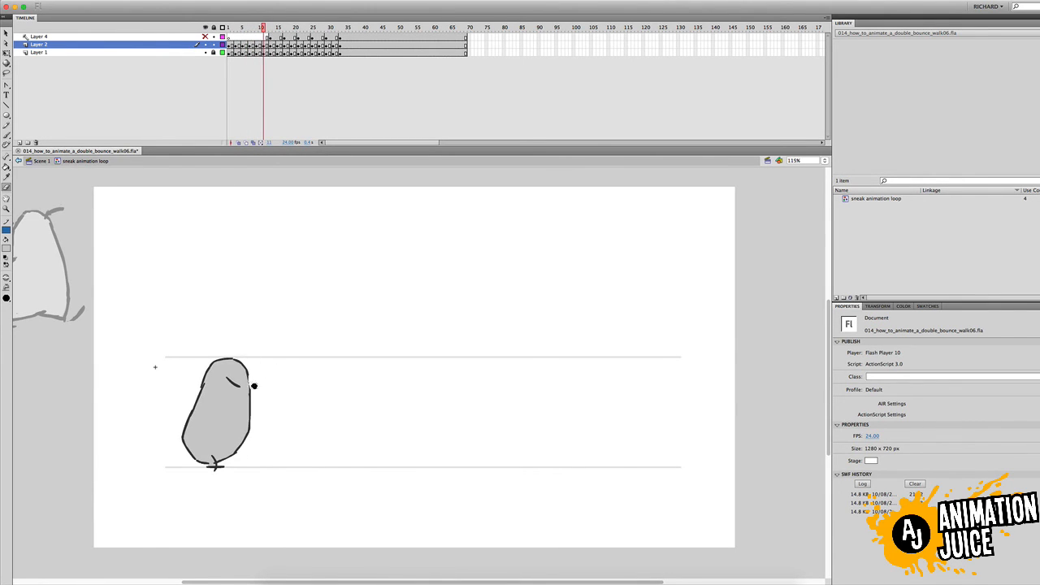
pyautogui.press('b')
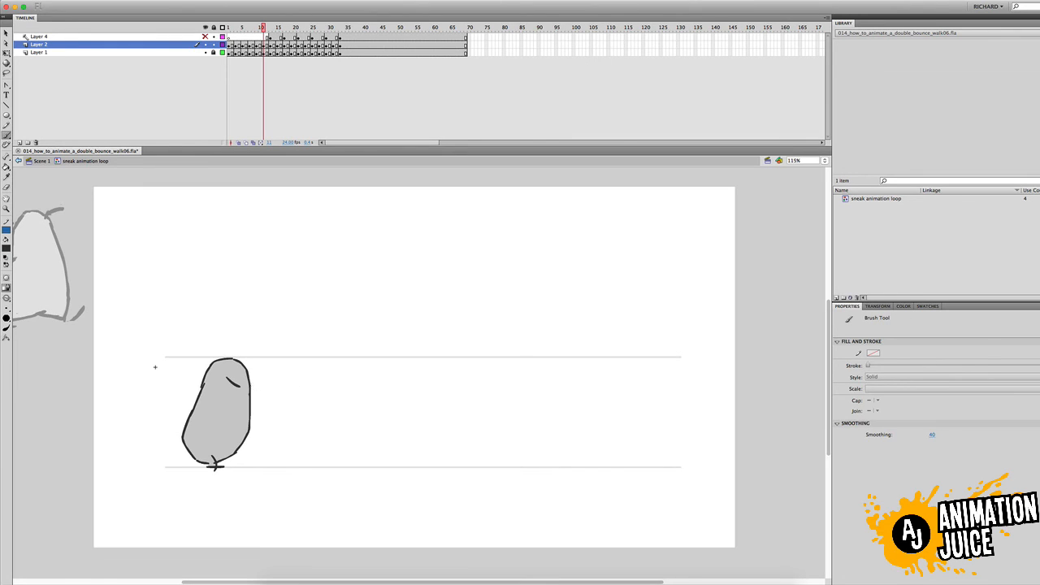
# Scrub ahead to frame 22 and test the movie to review the arm motion.
pyautogui.moveTo(262, 29)
pyautogui.mouseDown()
pyautogui.moveTo(333, 28)
pyautogui.moveTo(301, 29)
pyautogui.mouseUp()
pyautogui.press('v')
pyautogui.click(278, 44)
pyautogui.press('super+Return')
pyautogui.click(206, 141)
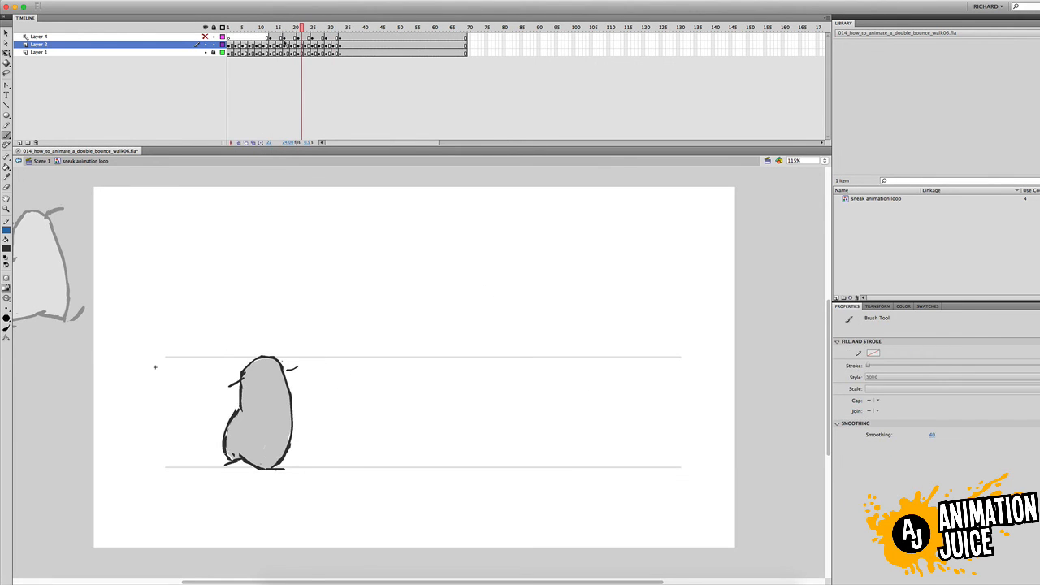
# Step through the arm lines up to frame 27 and test the movie twice, closing each preview.
pyautogui.press('.')
pyautogui.press('.')
pyautogui.press('b')
pyautogui.press('.')
pyautogui.press('.')
pyautogui.press('.')
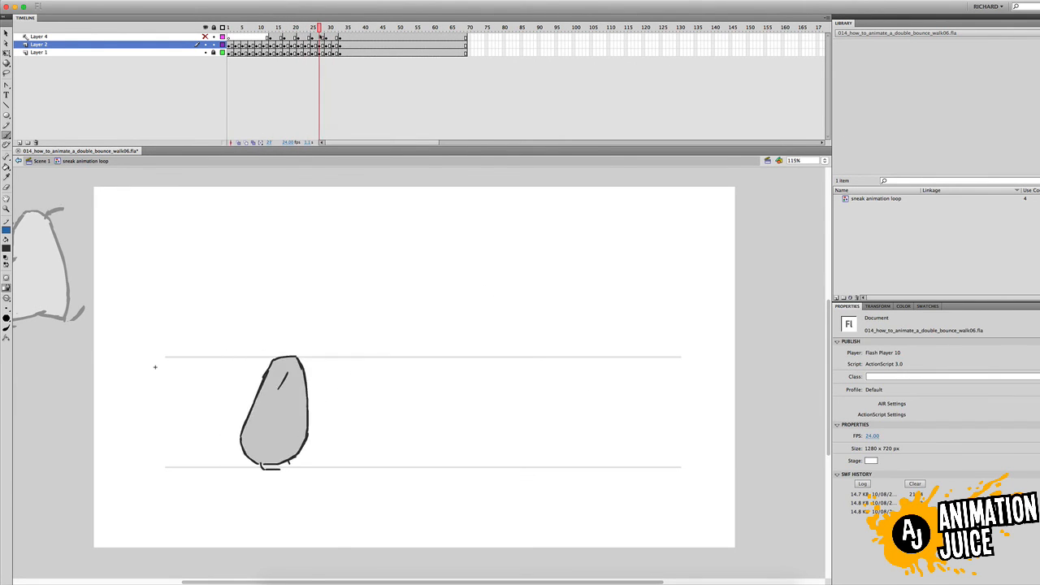
pyautogui.press('super+Return')
pyautogui.click(206, 140)
pyautogui.press('Return')
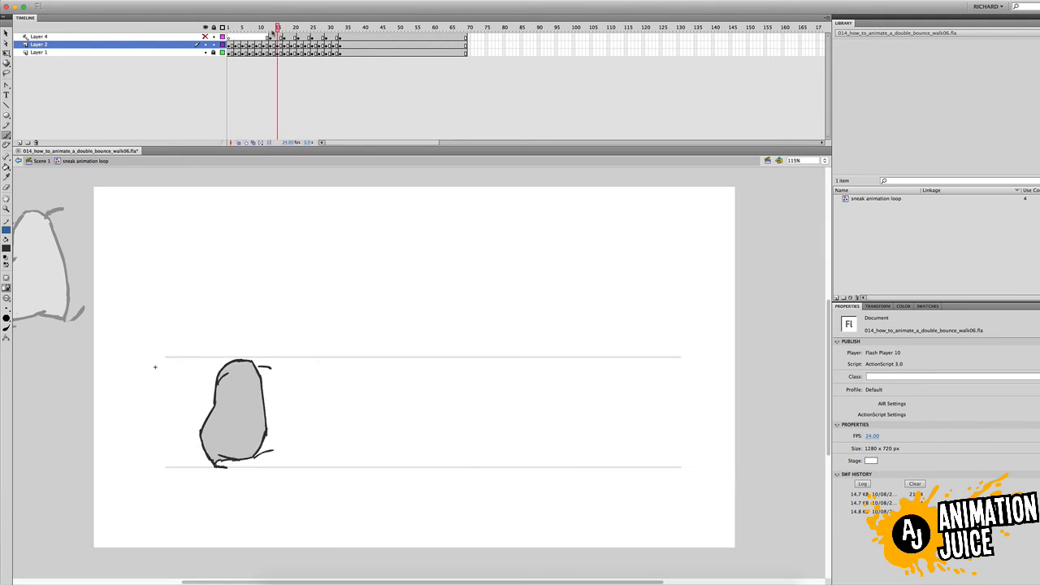
pyautogui.moveTo(312, 68); pyautogui.dragTo(357, 86)
pyautogui.press('super+Return')
pyautogui.click(206, 142)
# Delete the small front arm stroke beside the body at frame 12 and test the movie.
pyautogui.click(270, 28)
pyautogui.press(',')
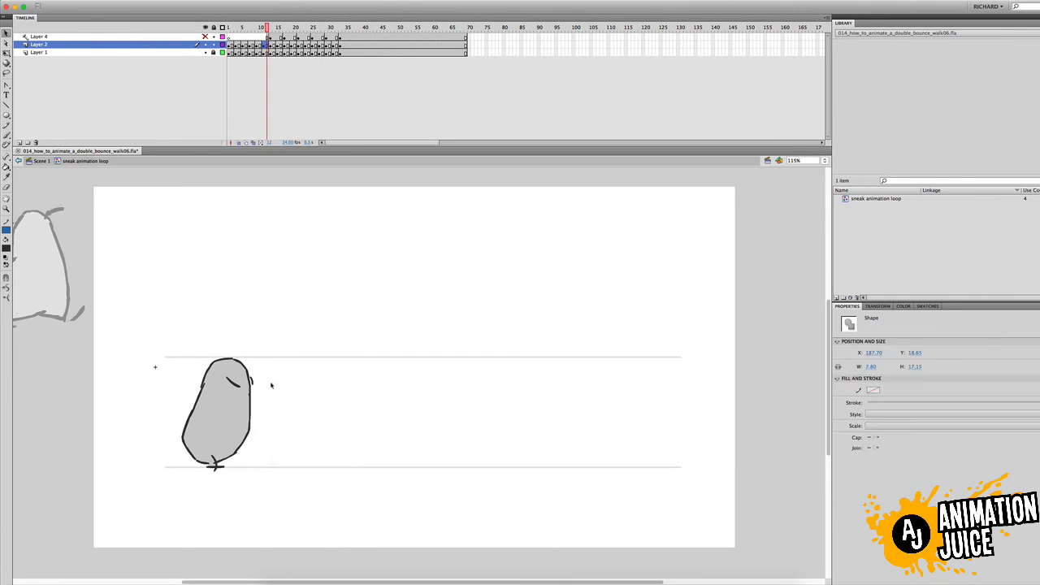
pyautogui.press('super+Return')
pyautogui.click(206, 140)
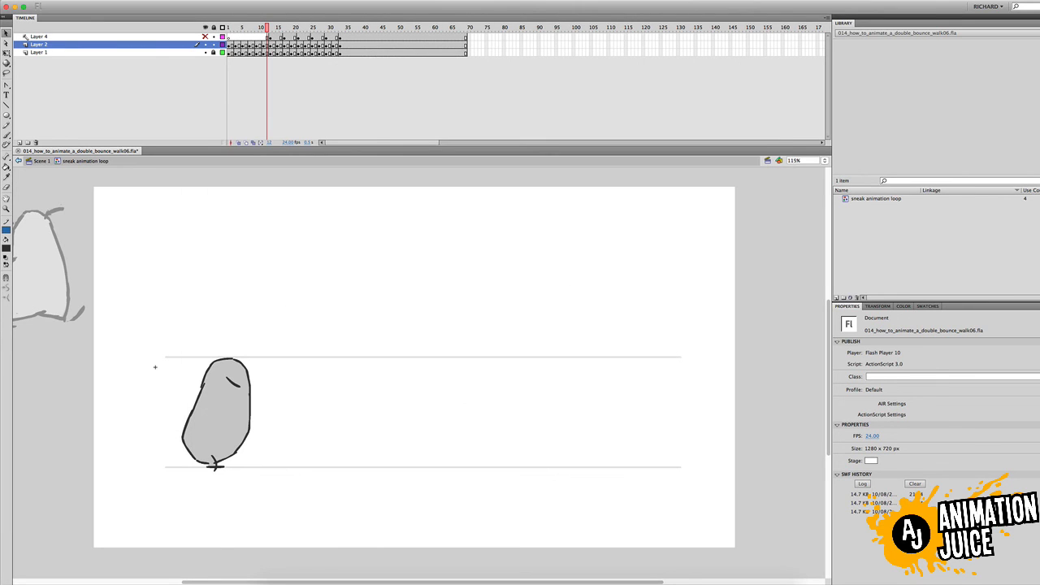